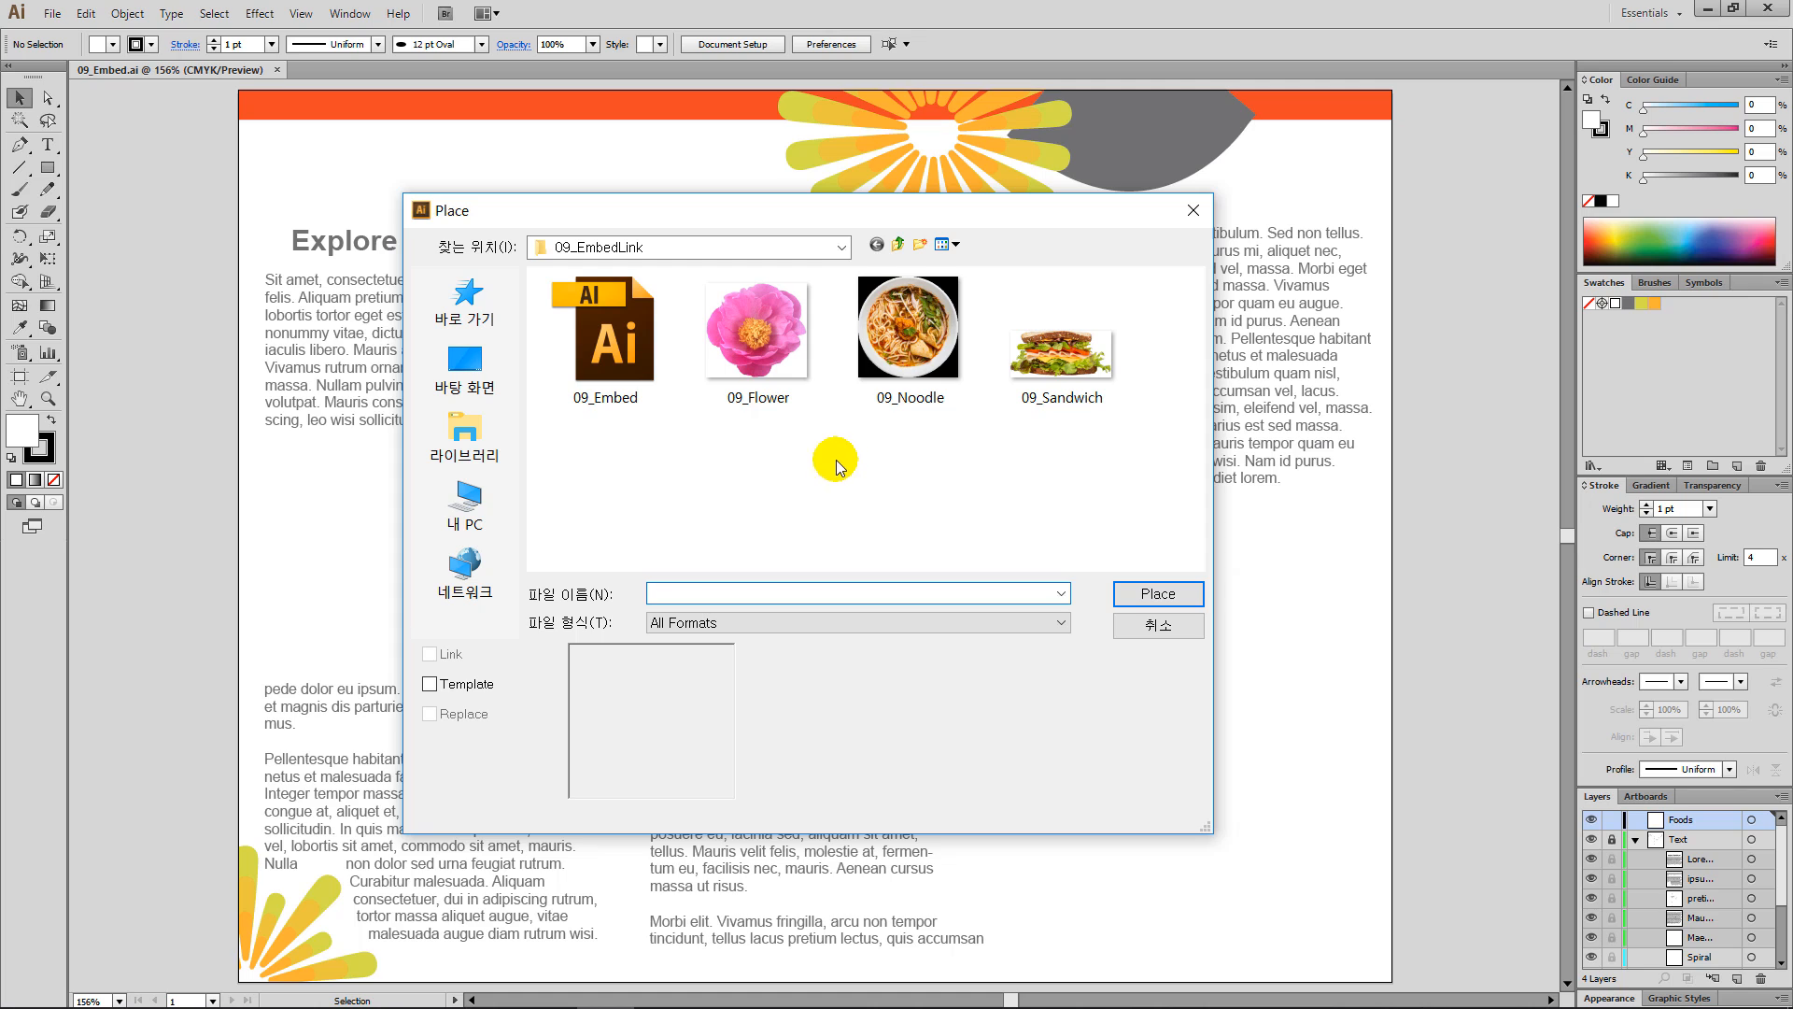
Place 09_Flower as a linked image and scale it proportionally to about 11 × 10.3 cm below the third text column.
{"action": "left_click", "coordinate": [766, 359]}
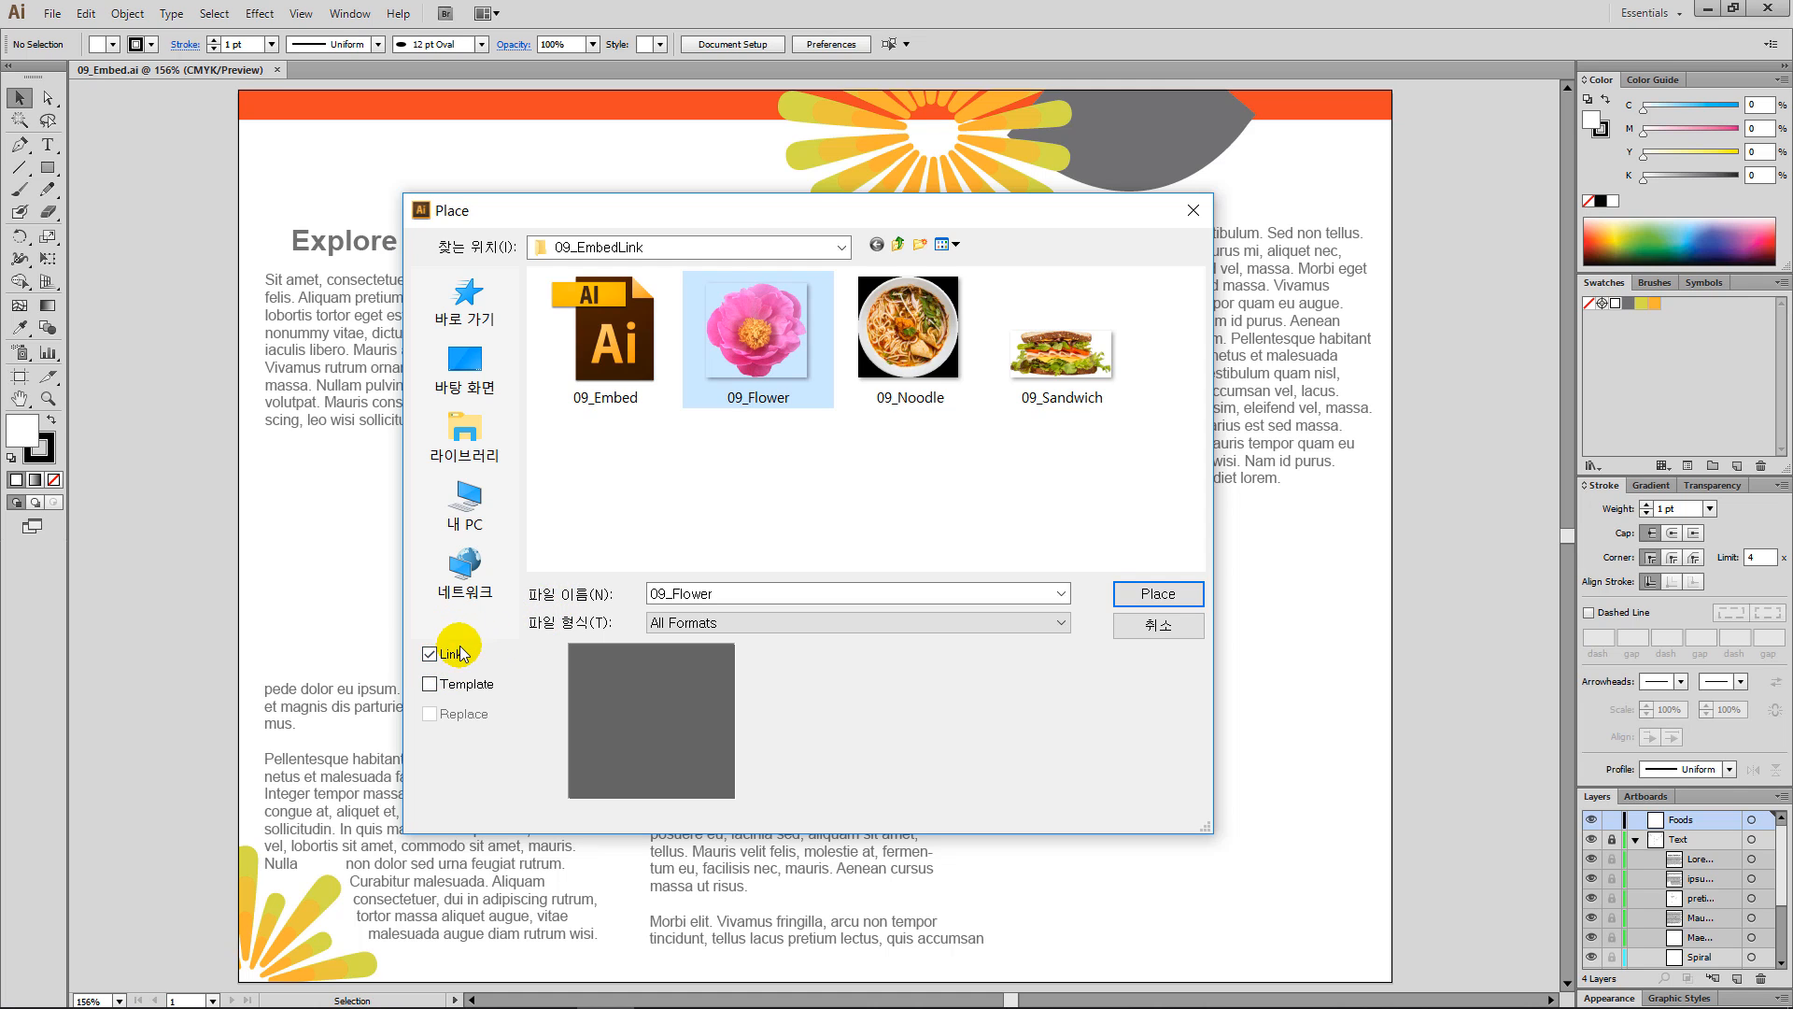
{"action": "left_click", "coordinate": [1147, 596]}
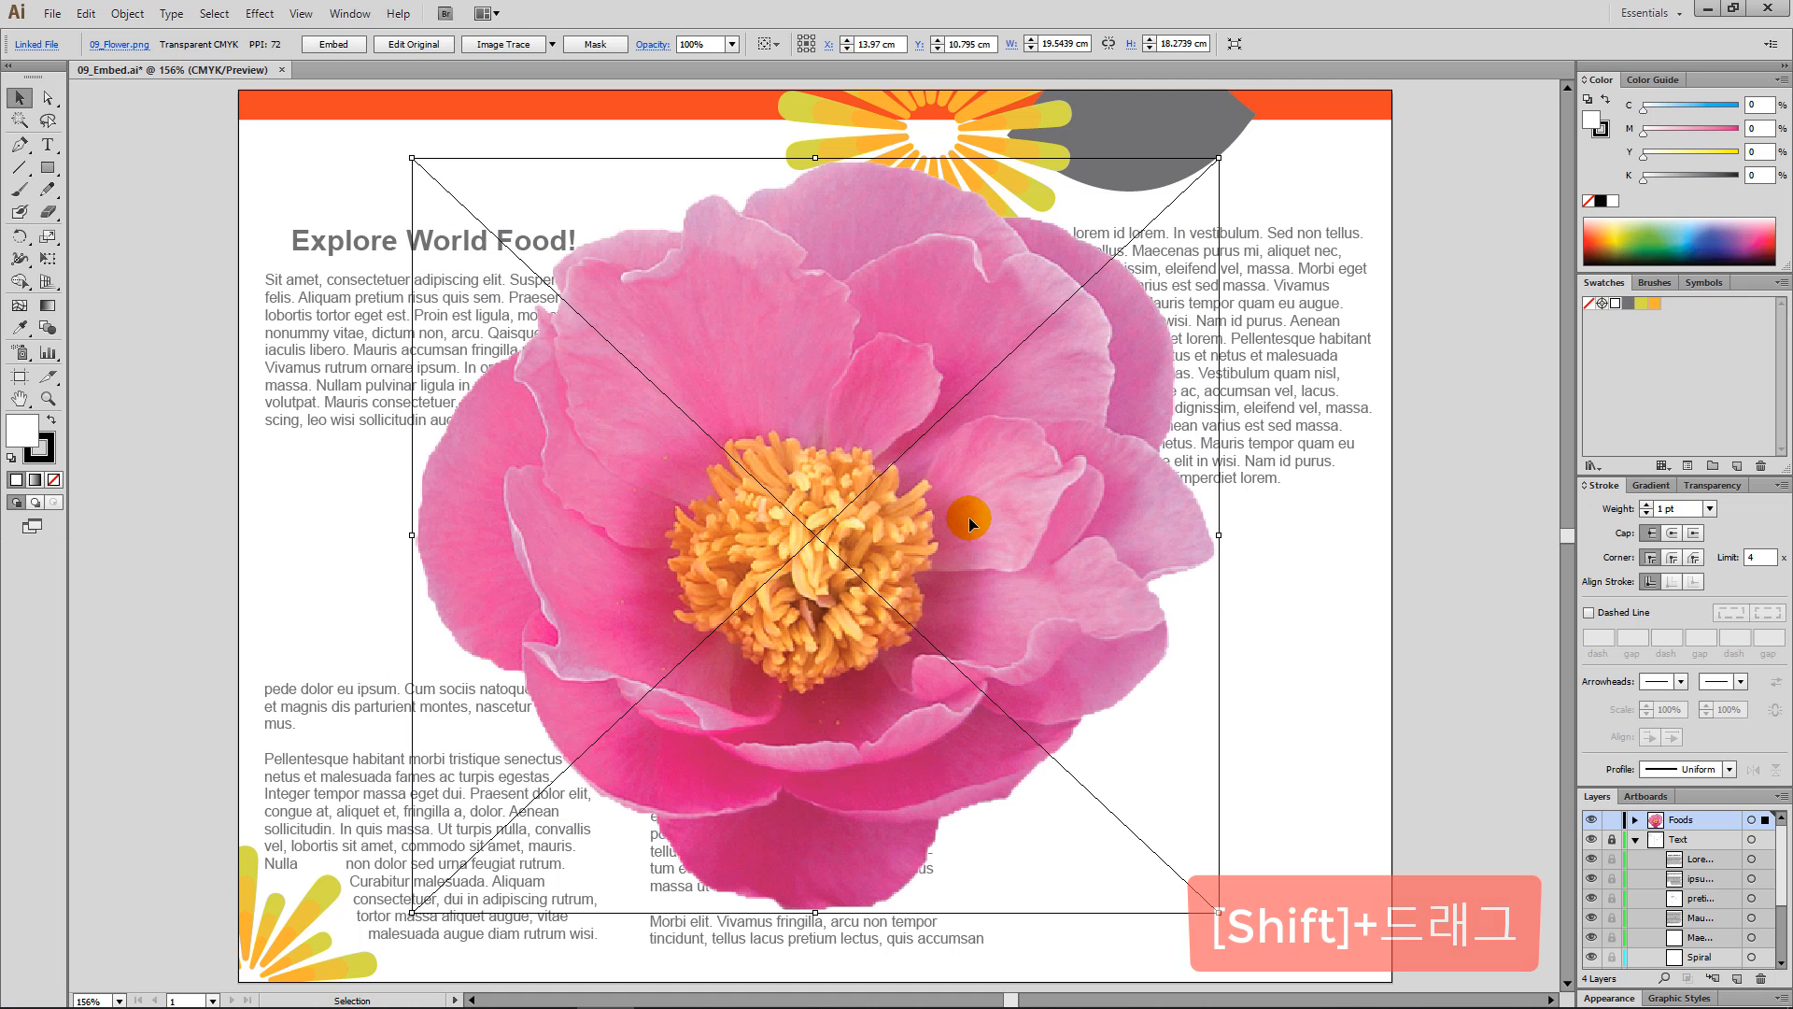
{"action": "left_click_drag", "start_coordinate": [412, 157], "coordinate": [754, 479]}
{"action": "left_click_drag", "start_coordinate": [1130, 714], "coordinate": [1263, 741]}
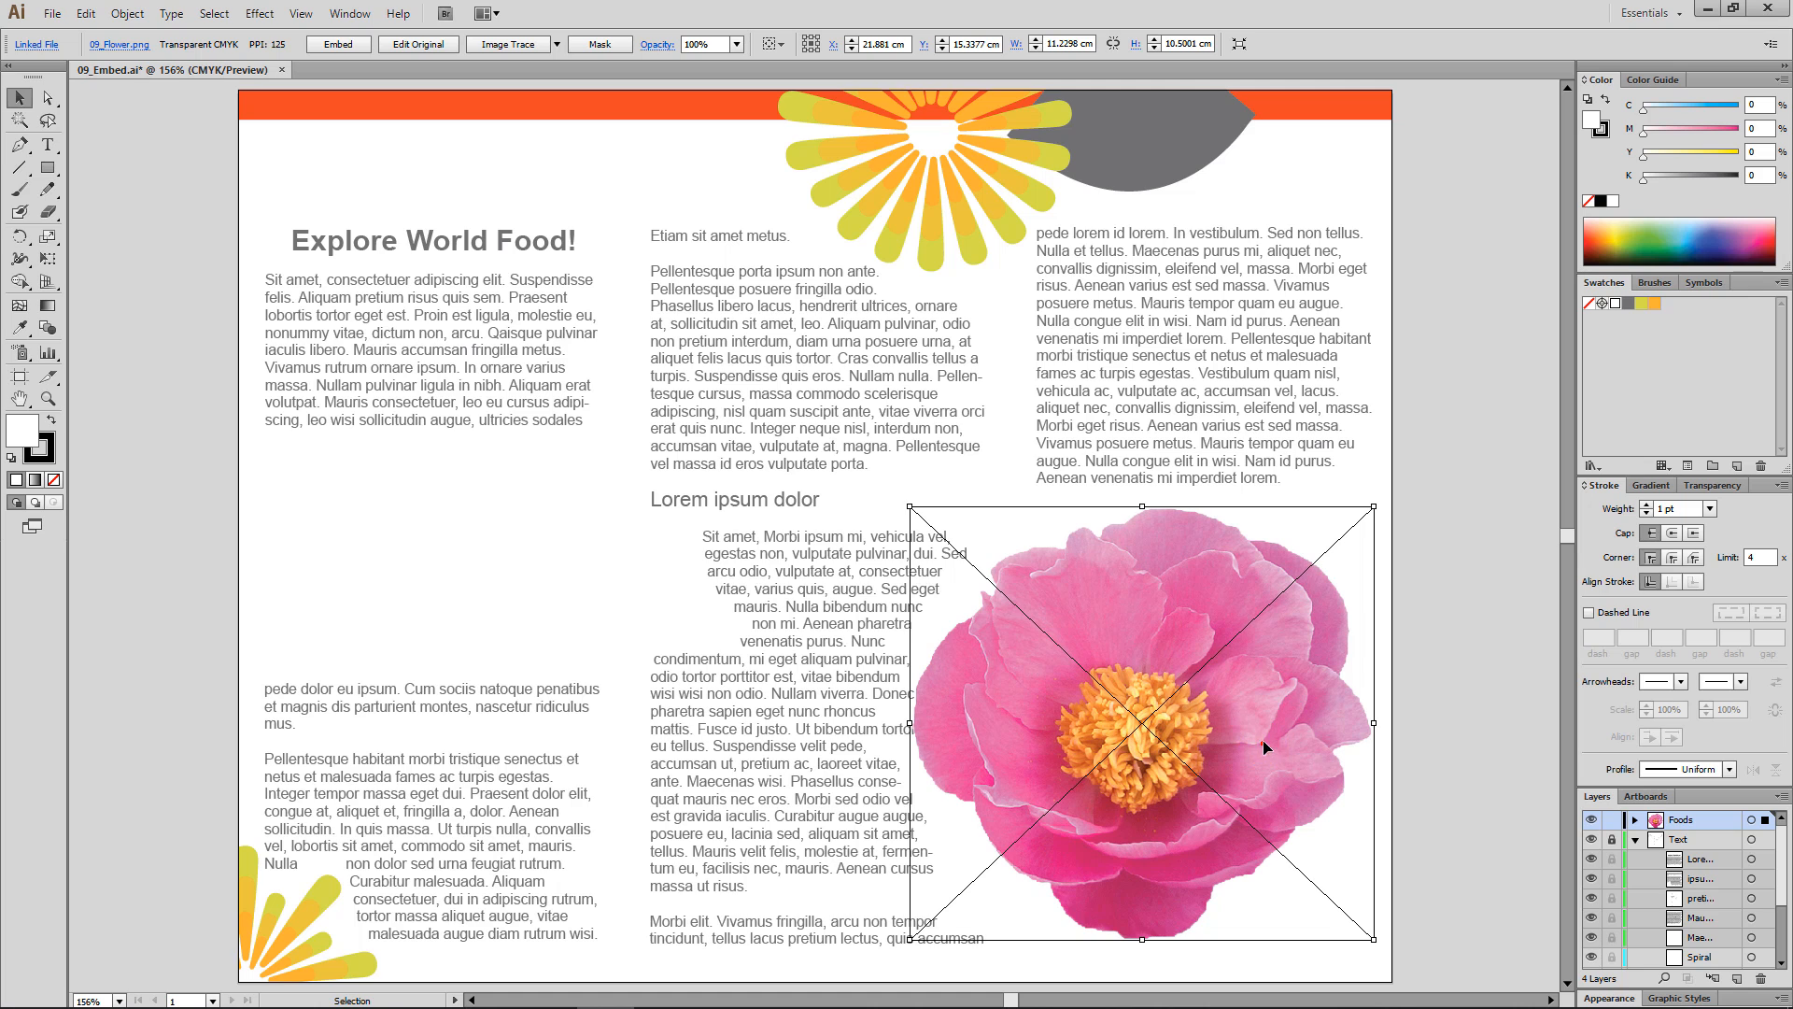
{"action": "left_click_drag", "start_coordinate": [912, 505], "coordinate": [919, 515]}
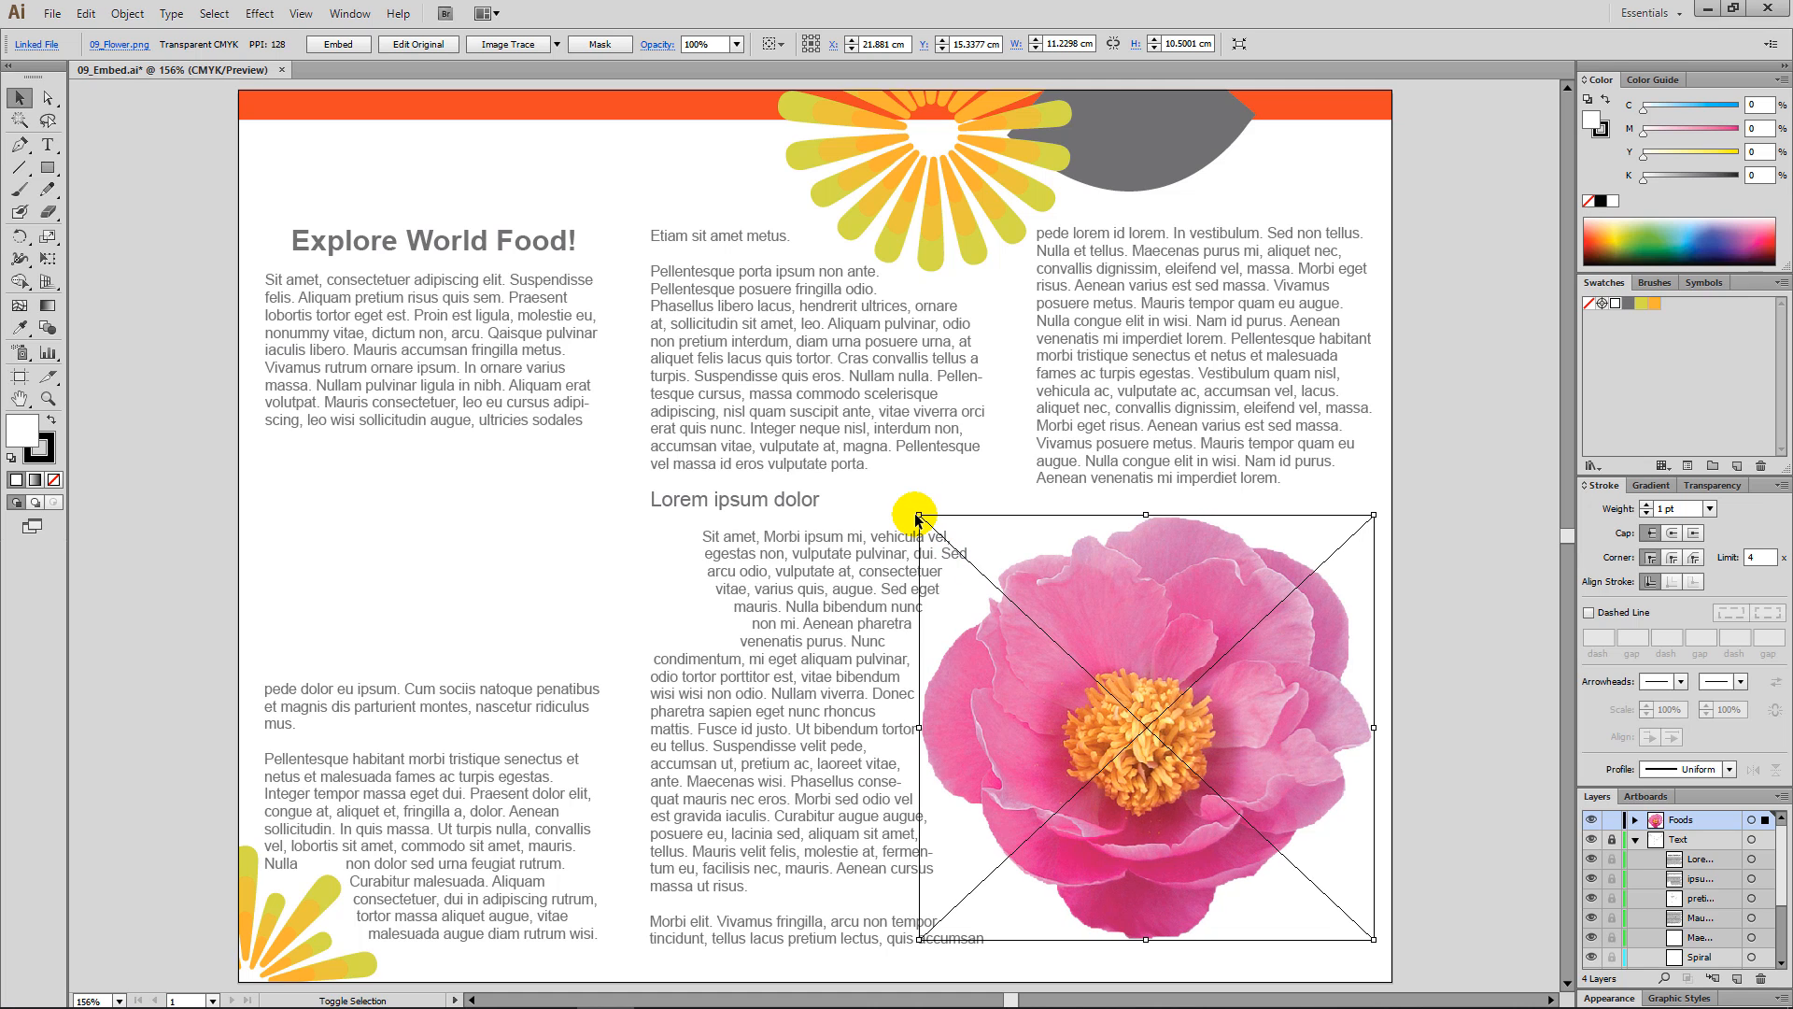
{"action": "left_click", "coordinate": [571, 515]}
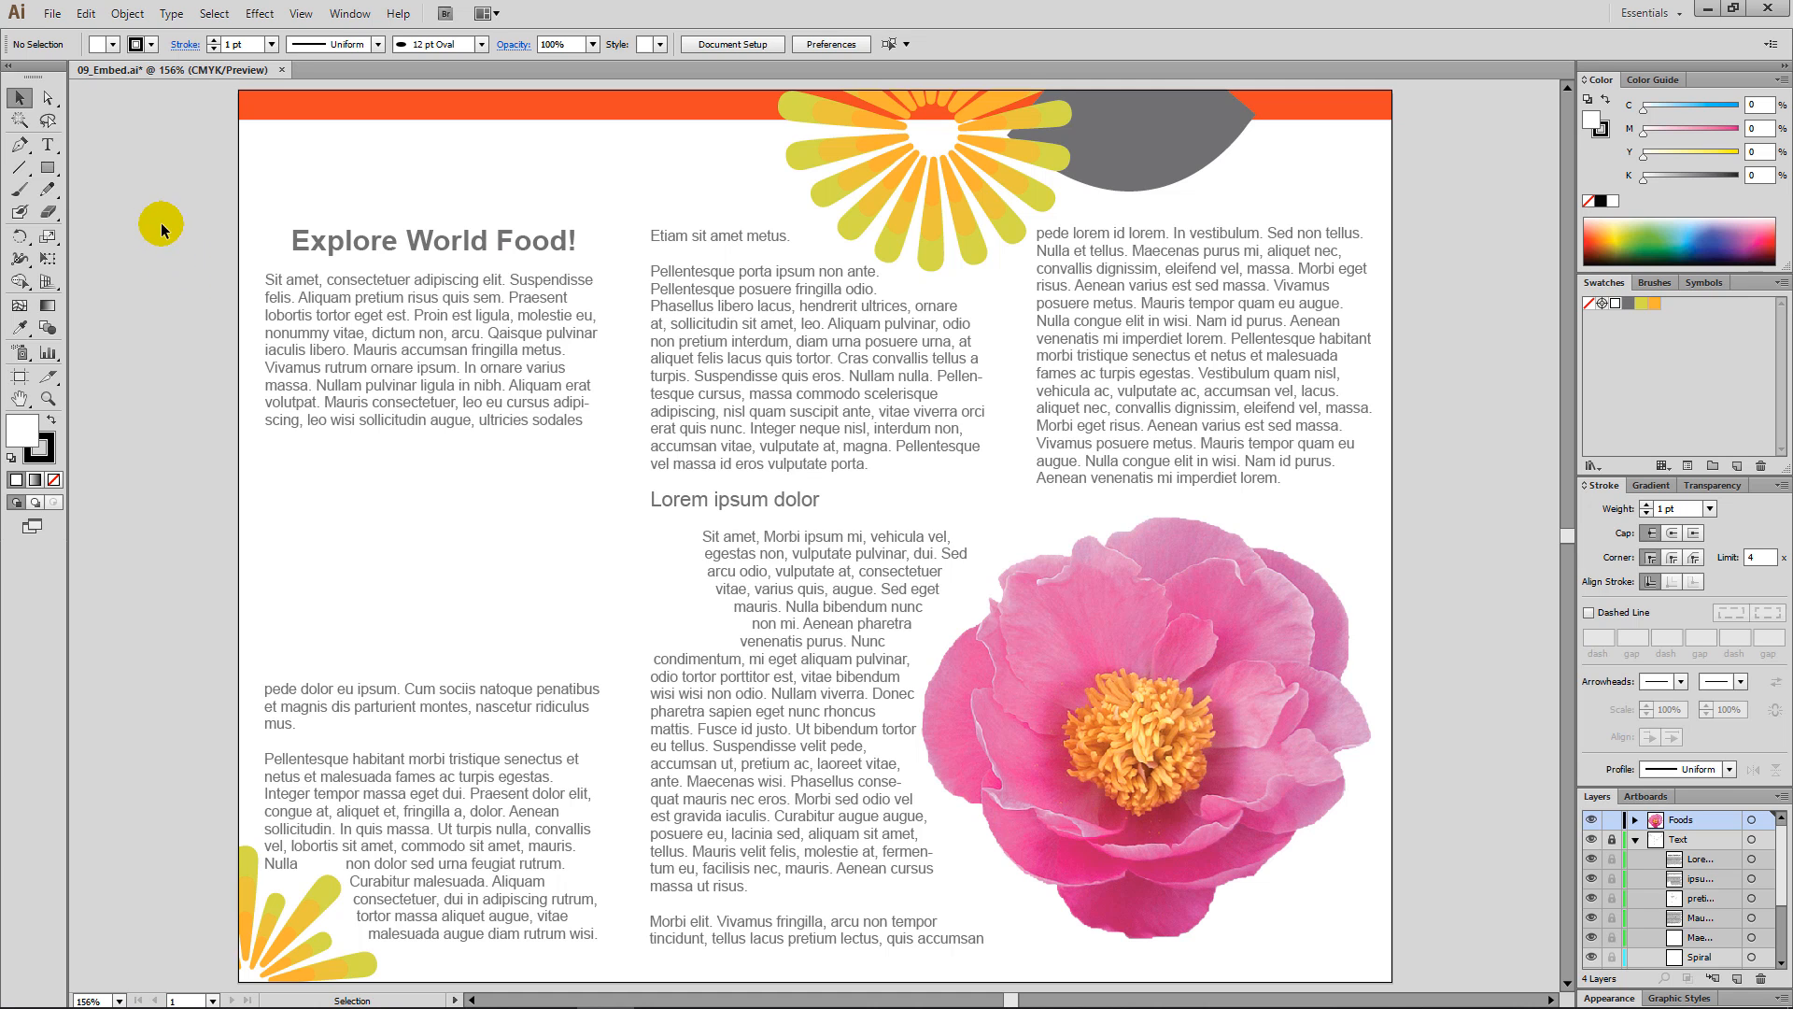
Place 09_Sandwich as an embedded image with linking off and move it into the gap in the first text column.
{"action": "left_click", "coordinate": [52, 13]}
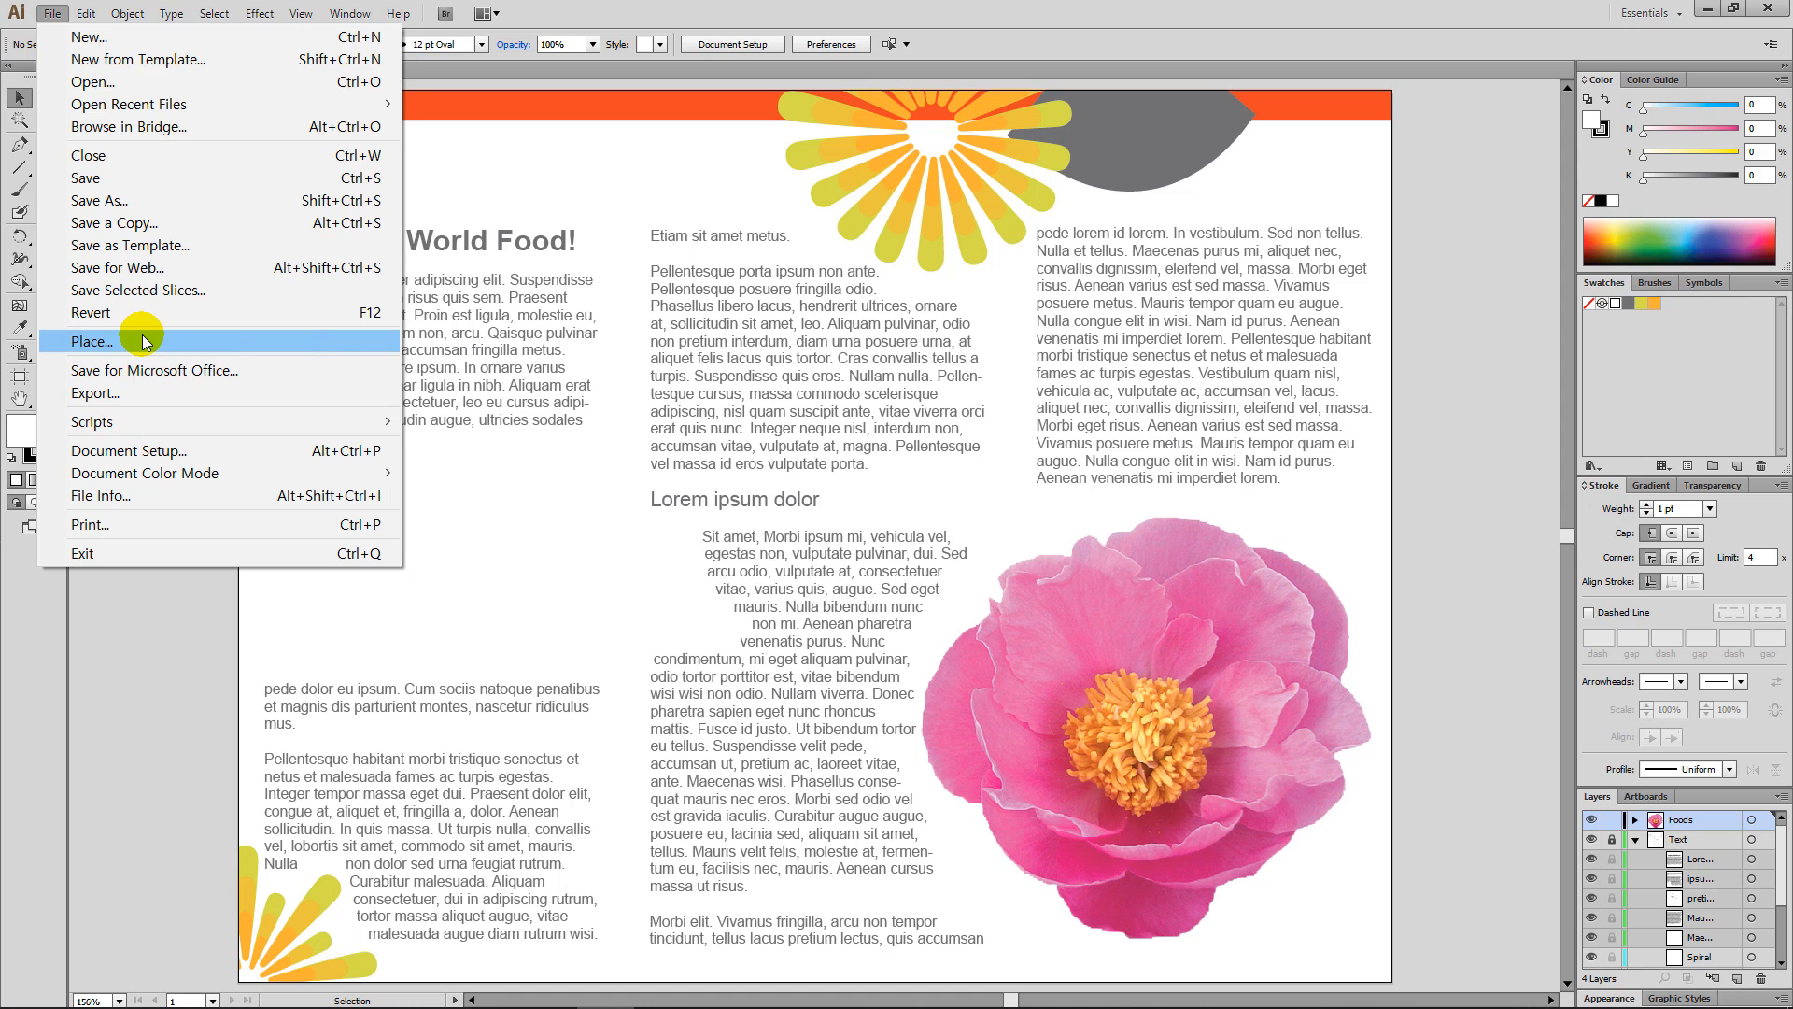
{"action": "left_click", "coordinate": [145, 343]}
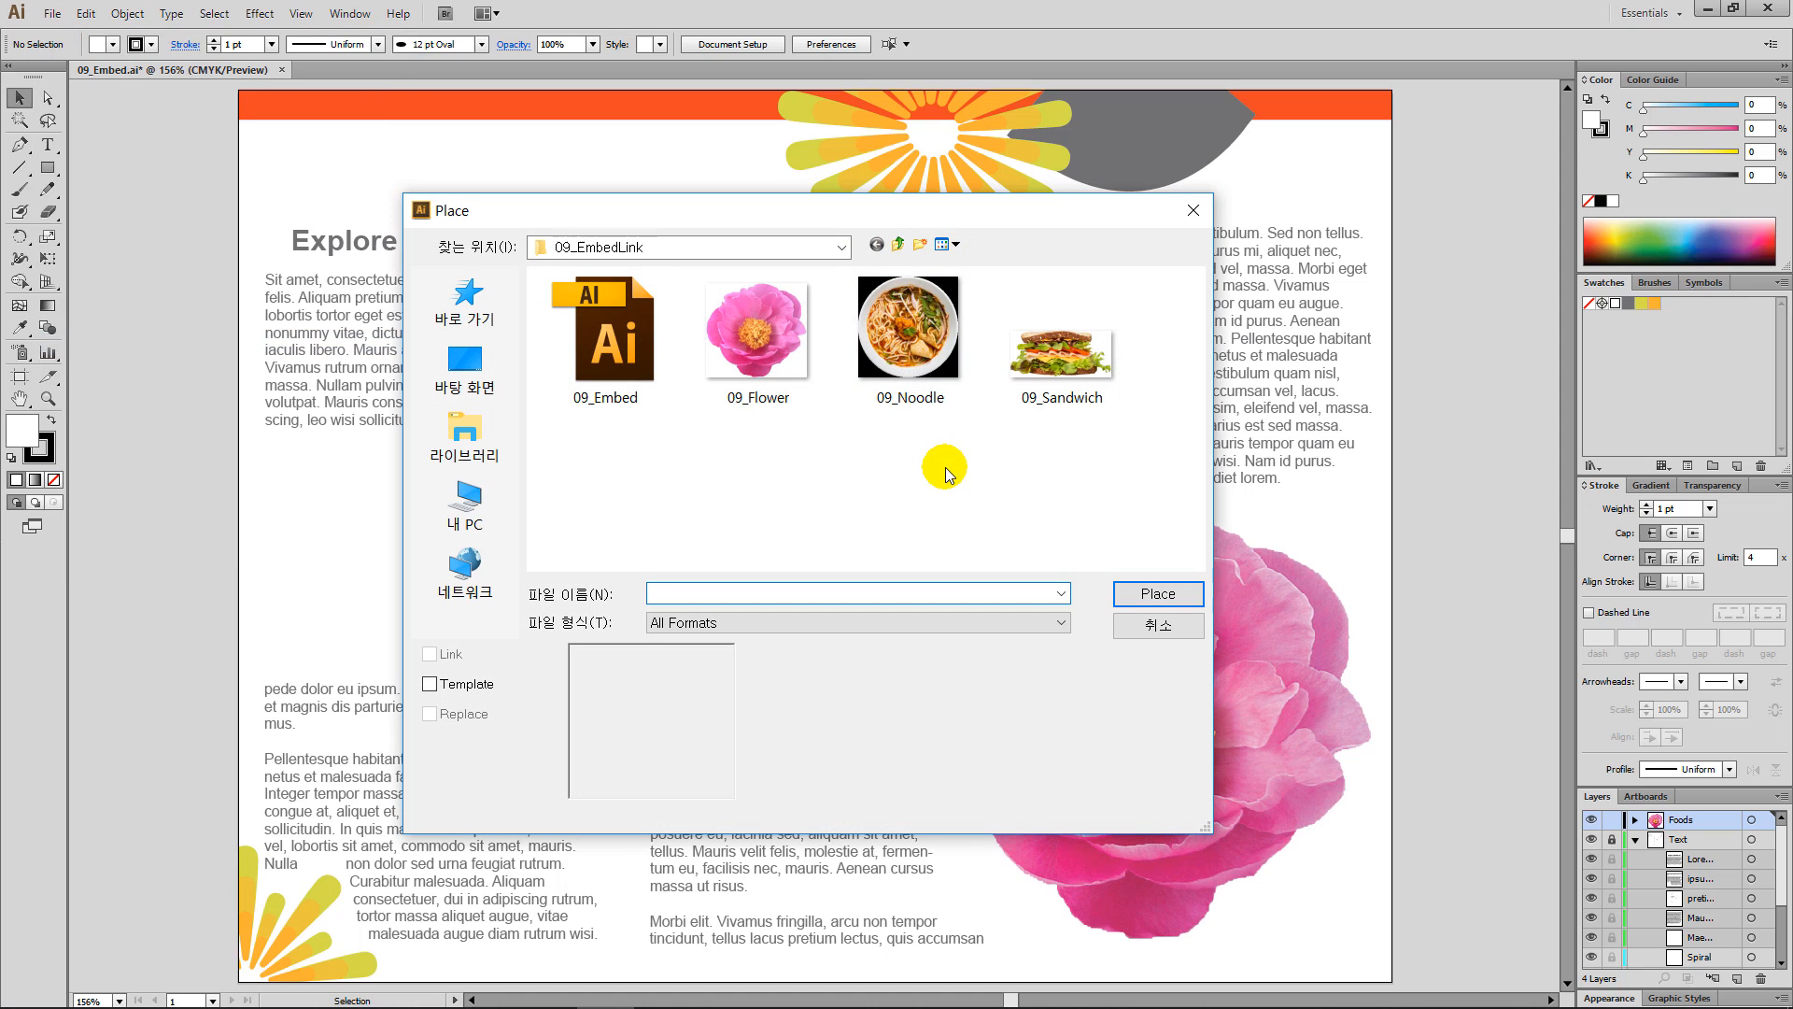
{"action": "left_click", "coordinate": [1061, 372]}
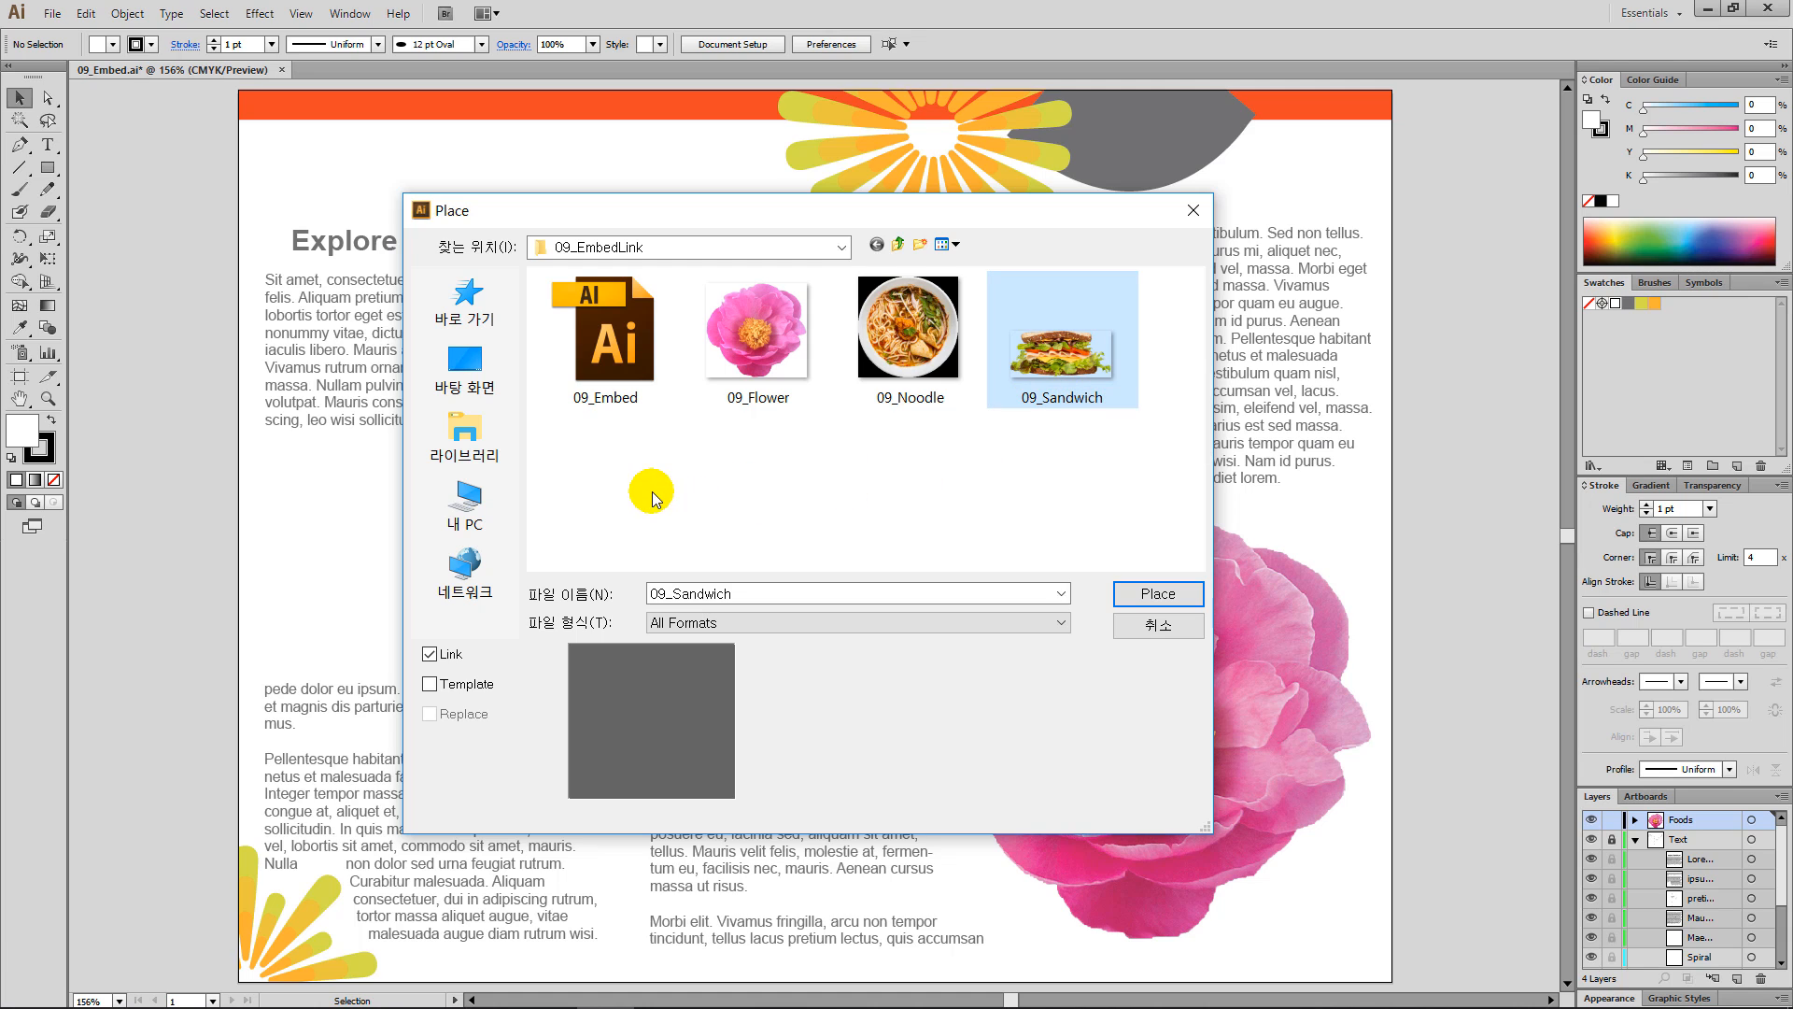
{"action": "left_click", "coordinate": [431, 656]}
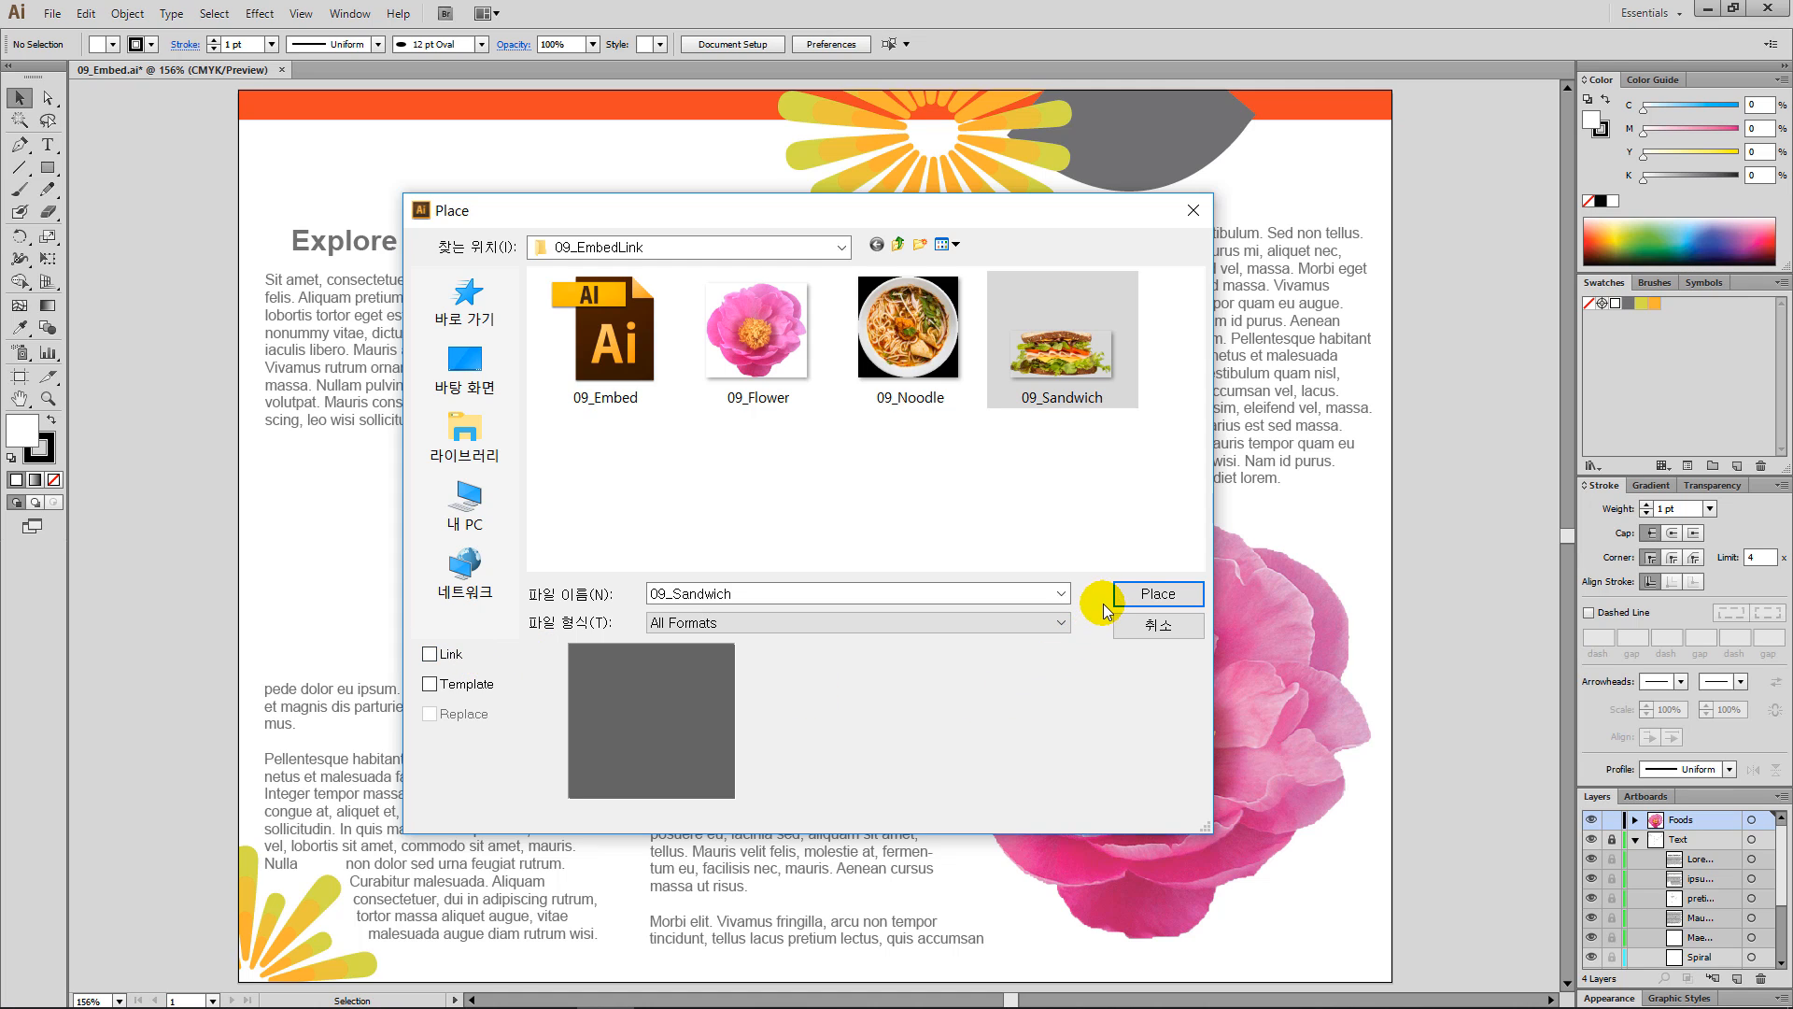
{"action": "left_click", "coordinate": [1135, 598]}
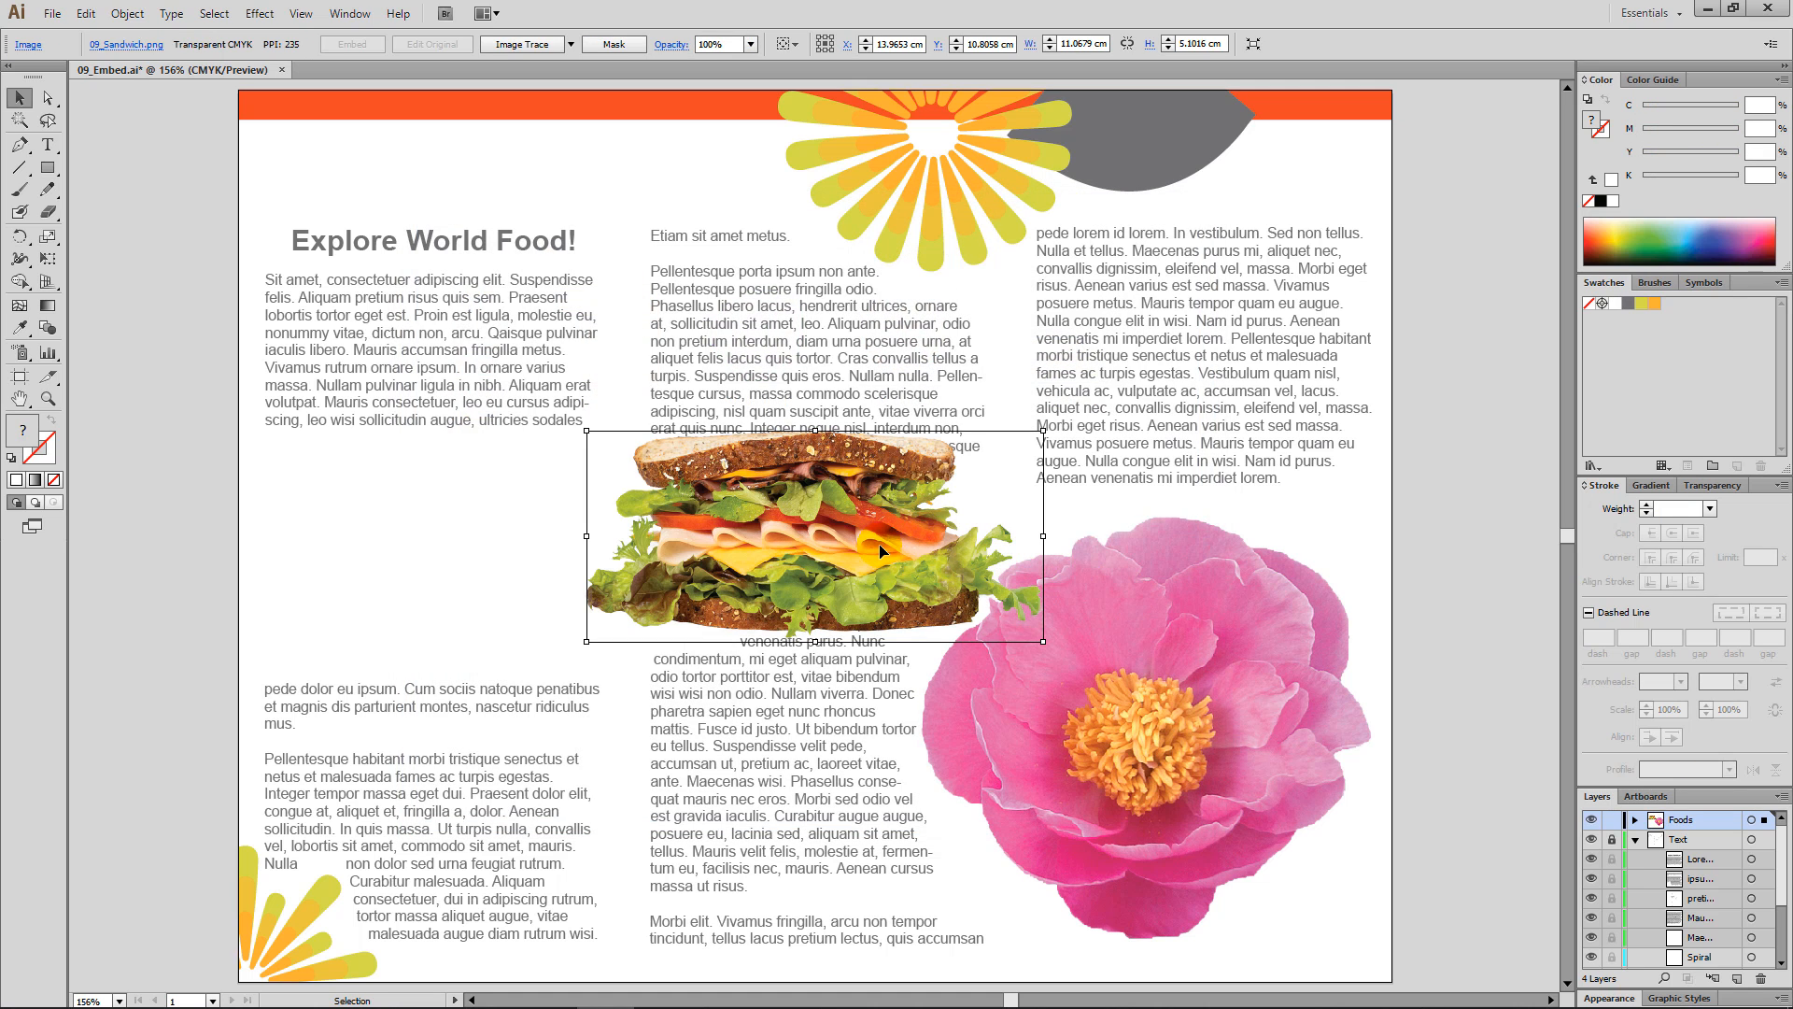
{"action": "left_click_drag", "start_coordinate": [882, 551], "coordinate": [548, 557]}
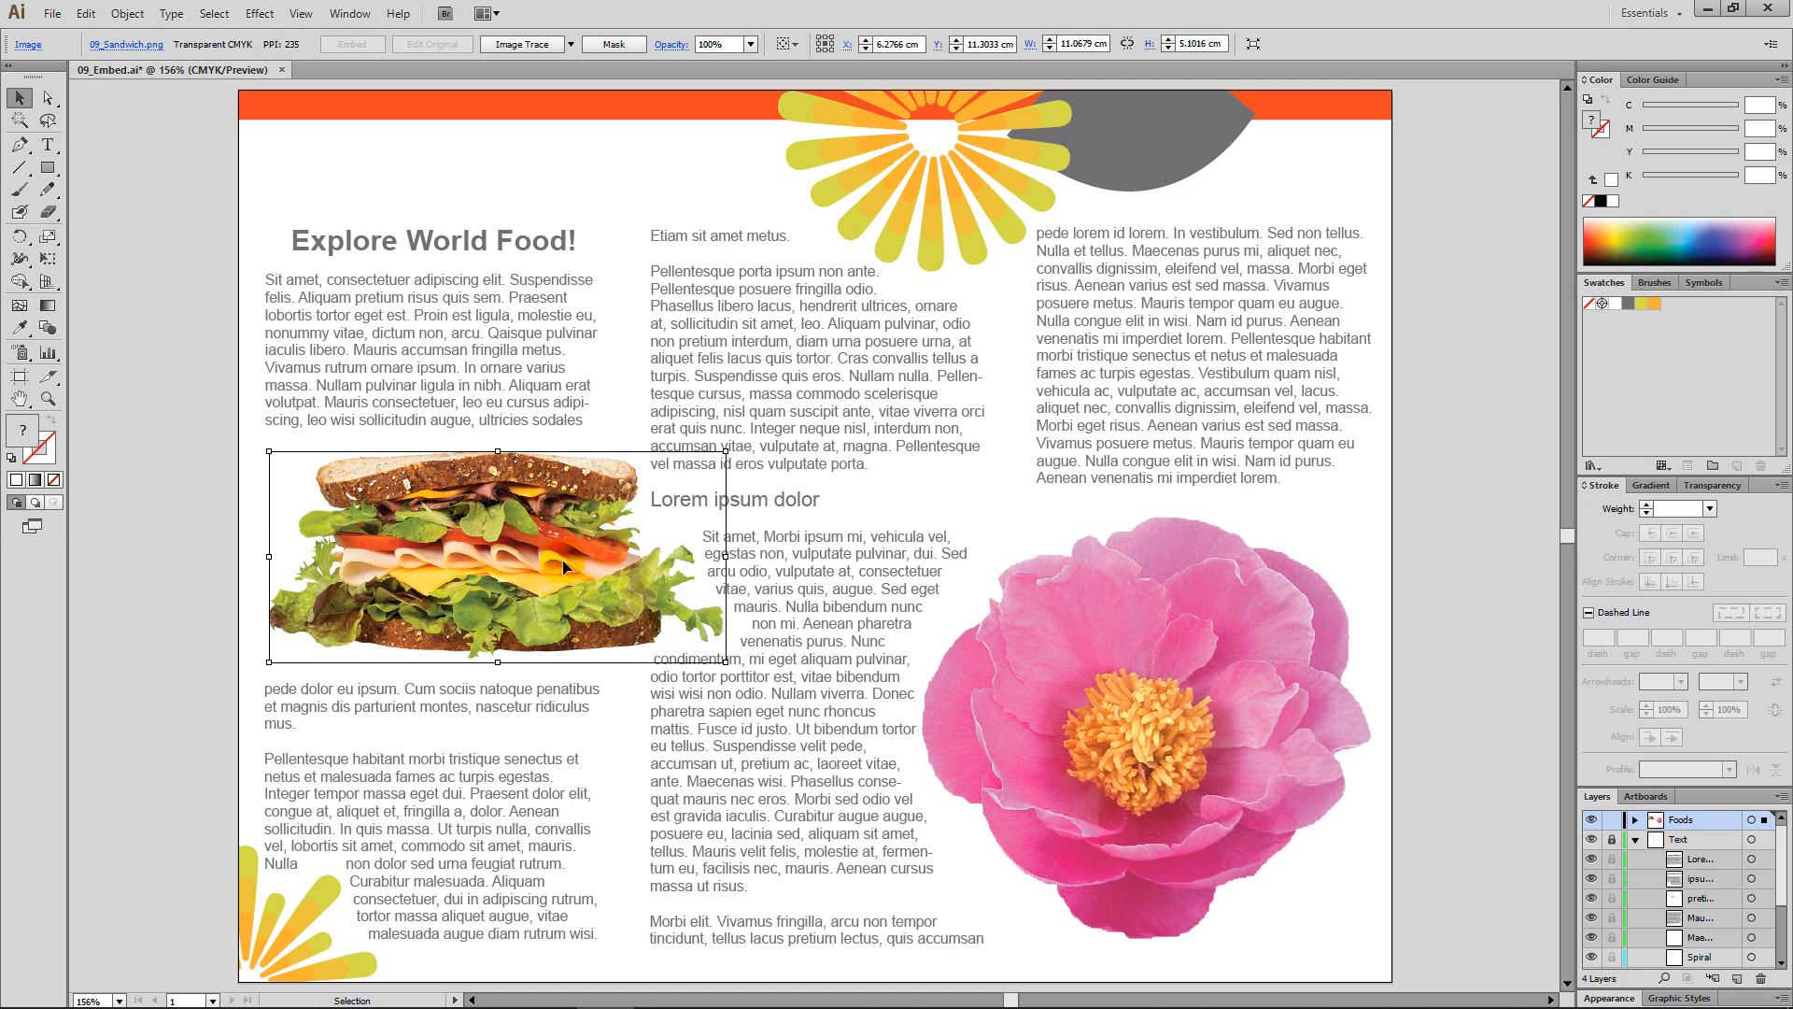
{"action": "left_click", "coordinate": [937, 493]}
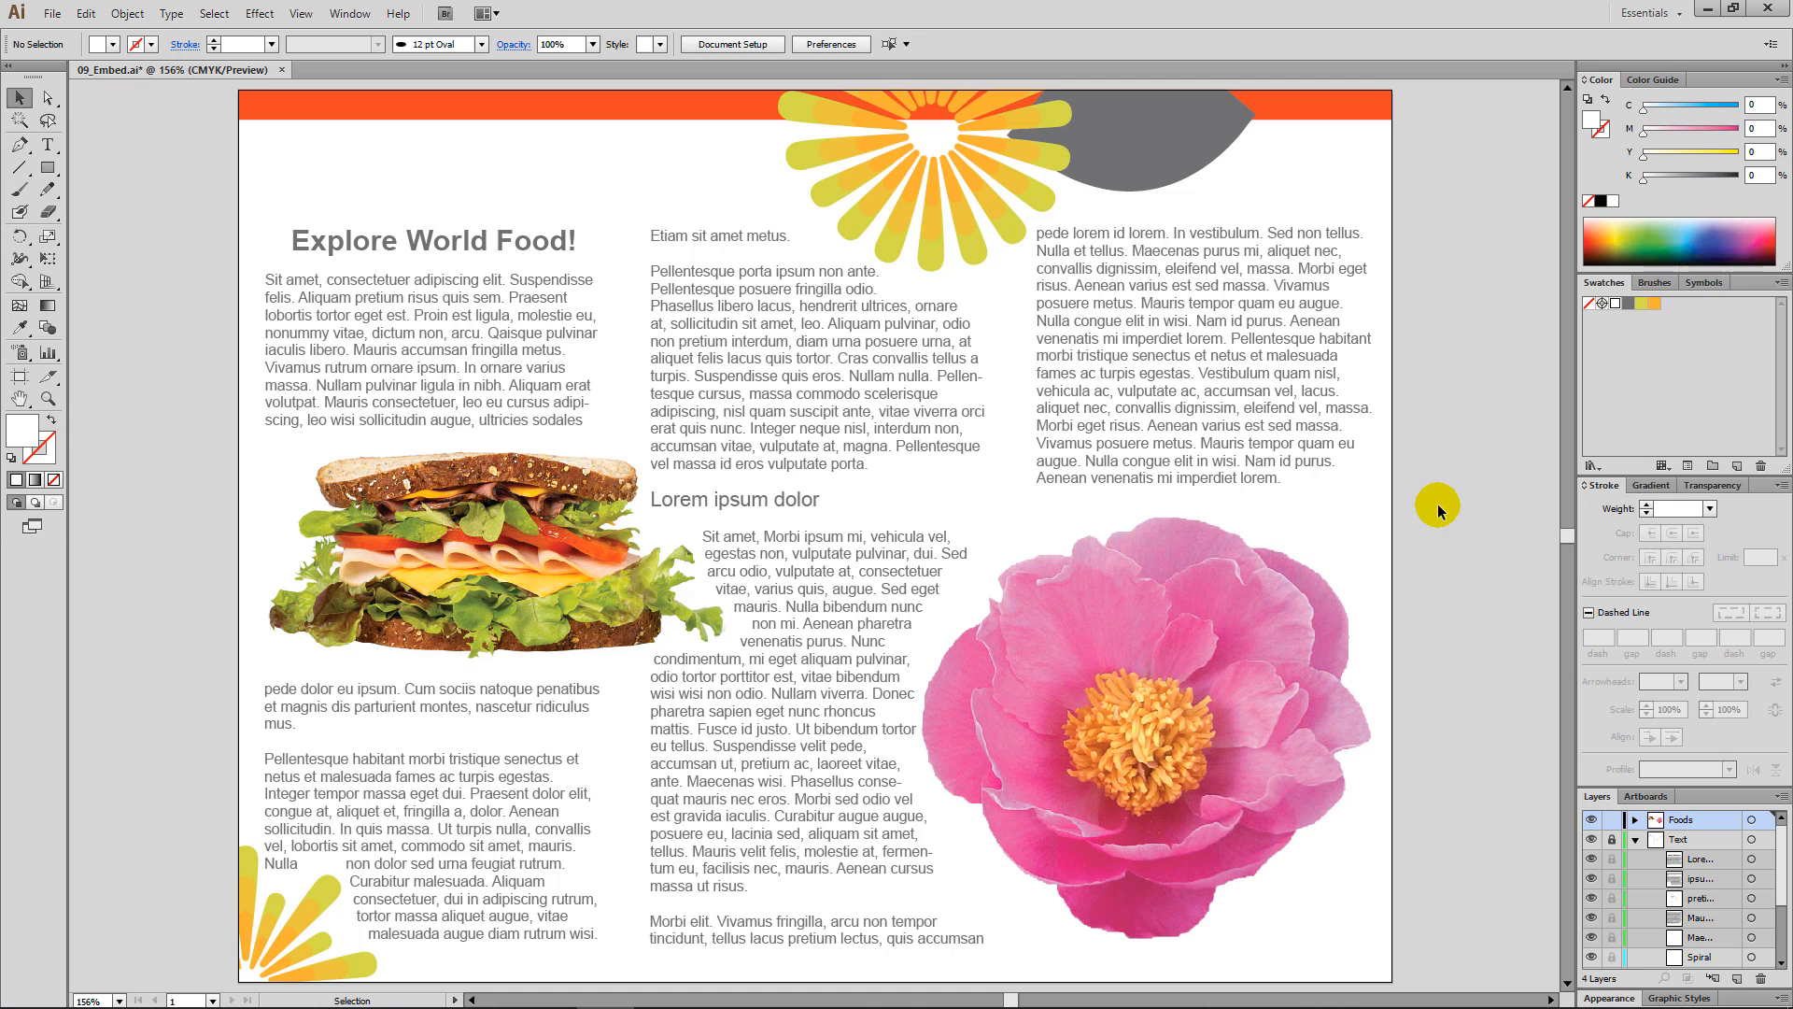
Select the flower and the sandwich in turn to compare how linked and embedded images are displayed.
{"action": "left_click", "coordinate": [1227, 641]}
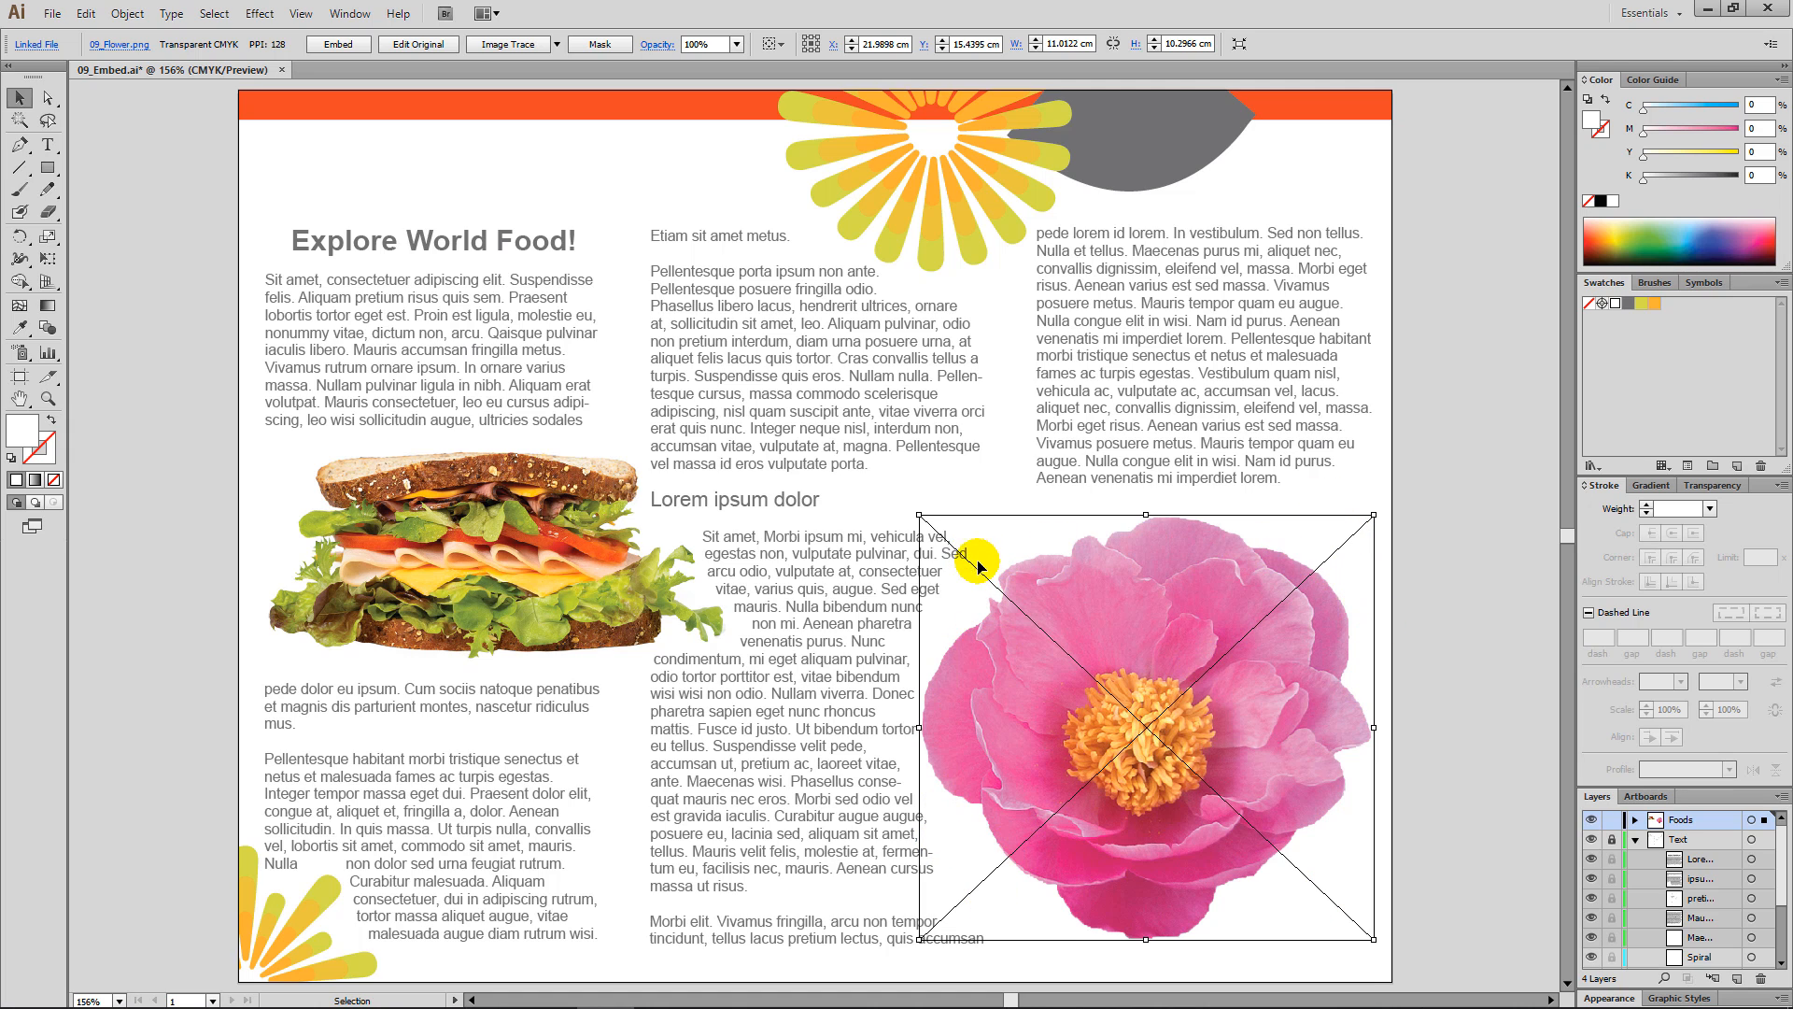
{"action": "left_click", "coordinate": [1080, 859]}
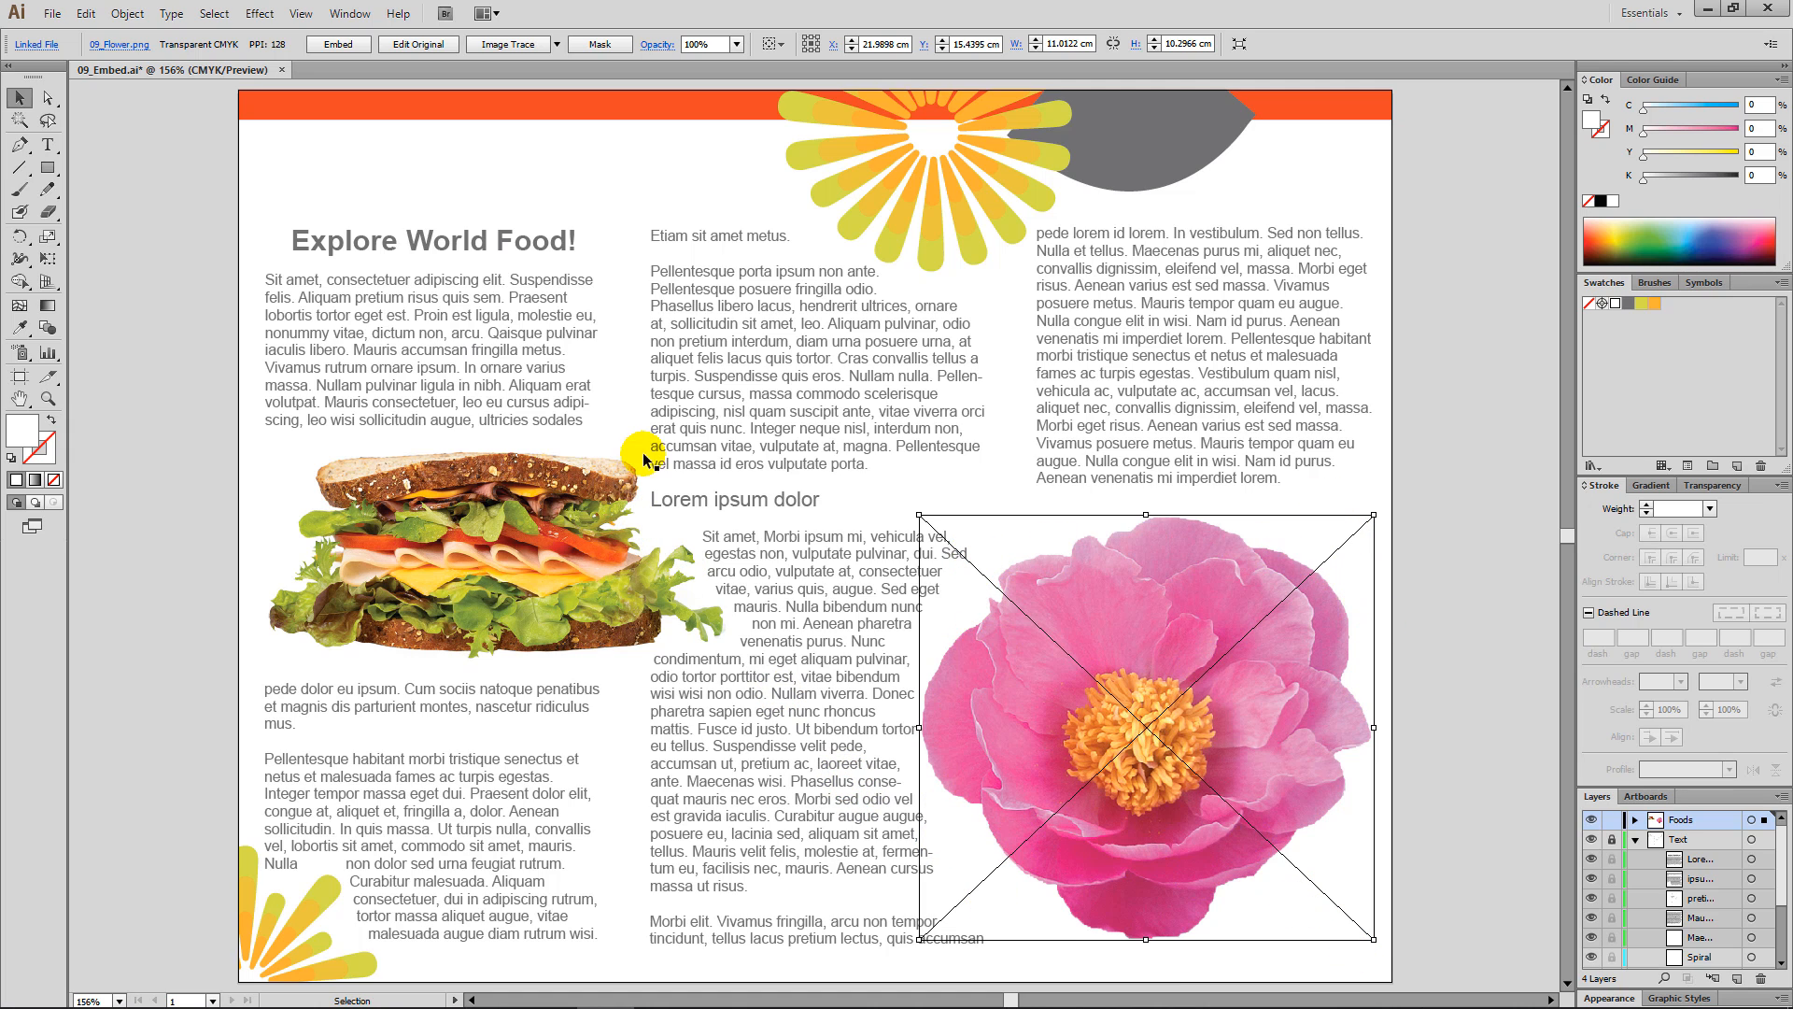
{"action": "left_click", "coordinate": [519, 533]}
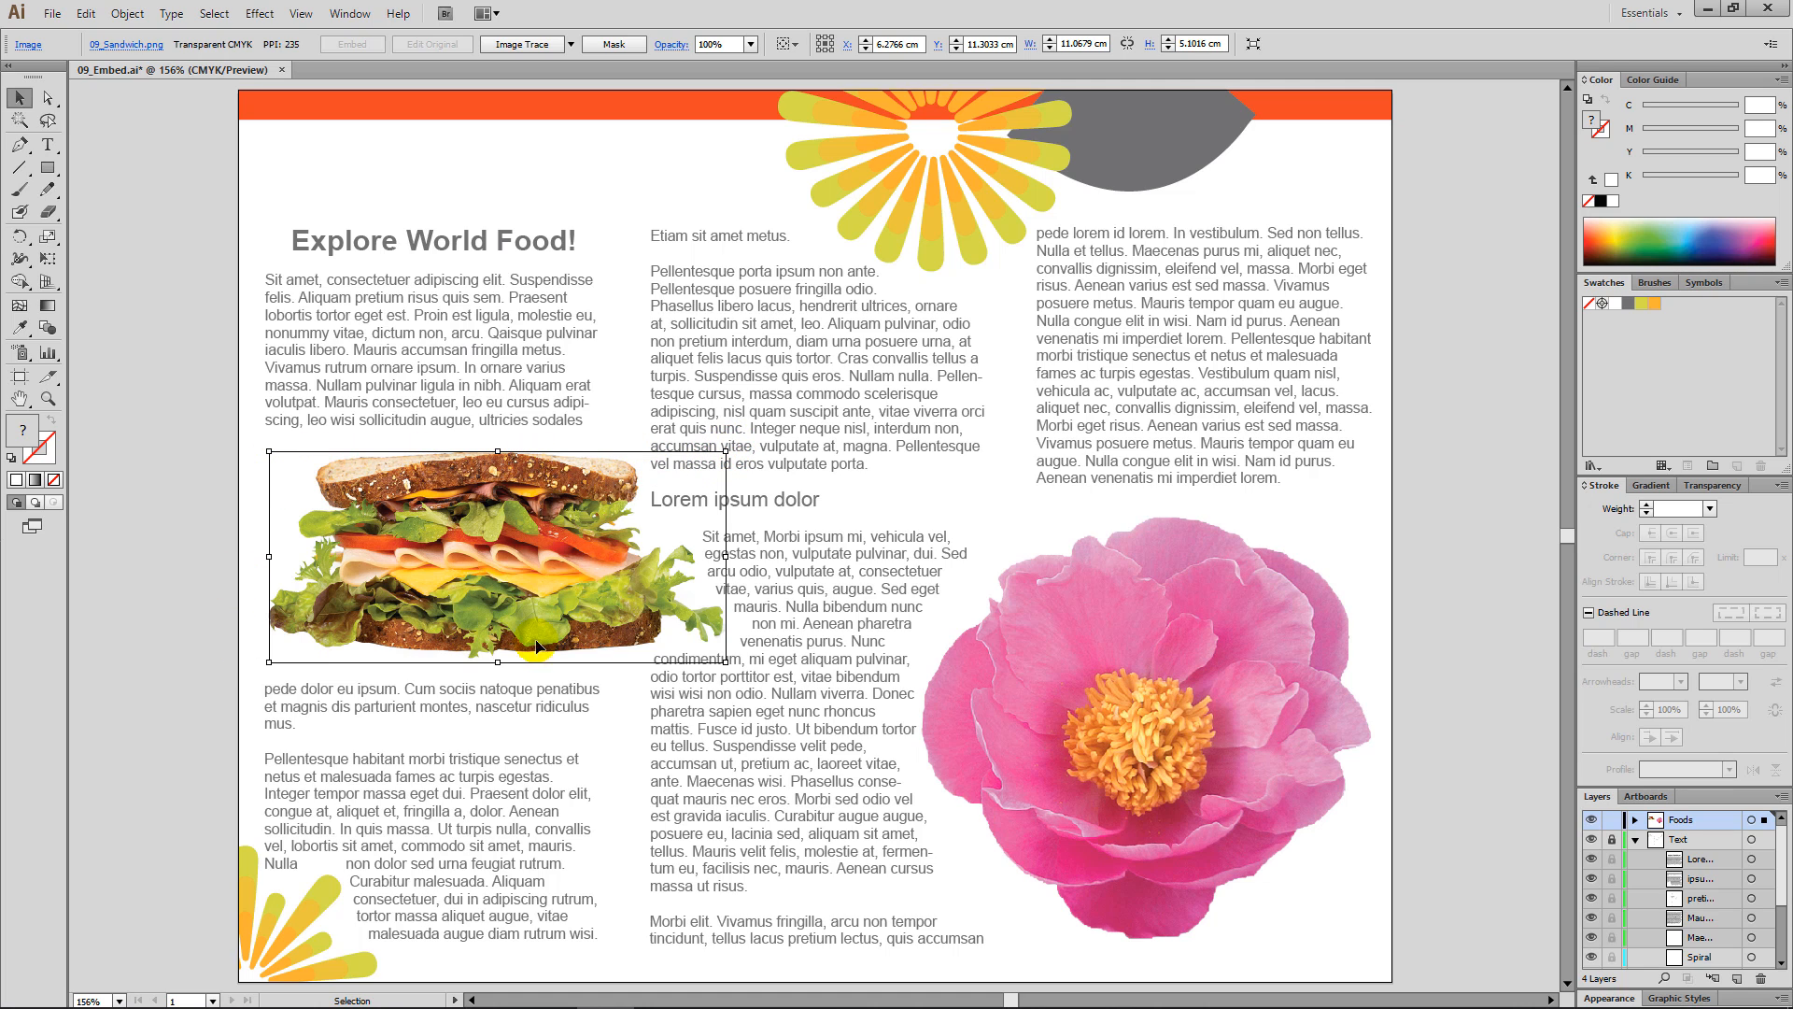
{"action": "left_click", "coordinate": [974, 505]}
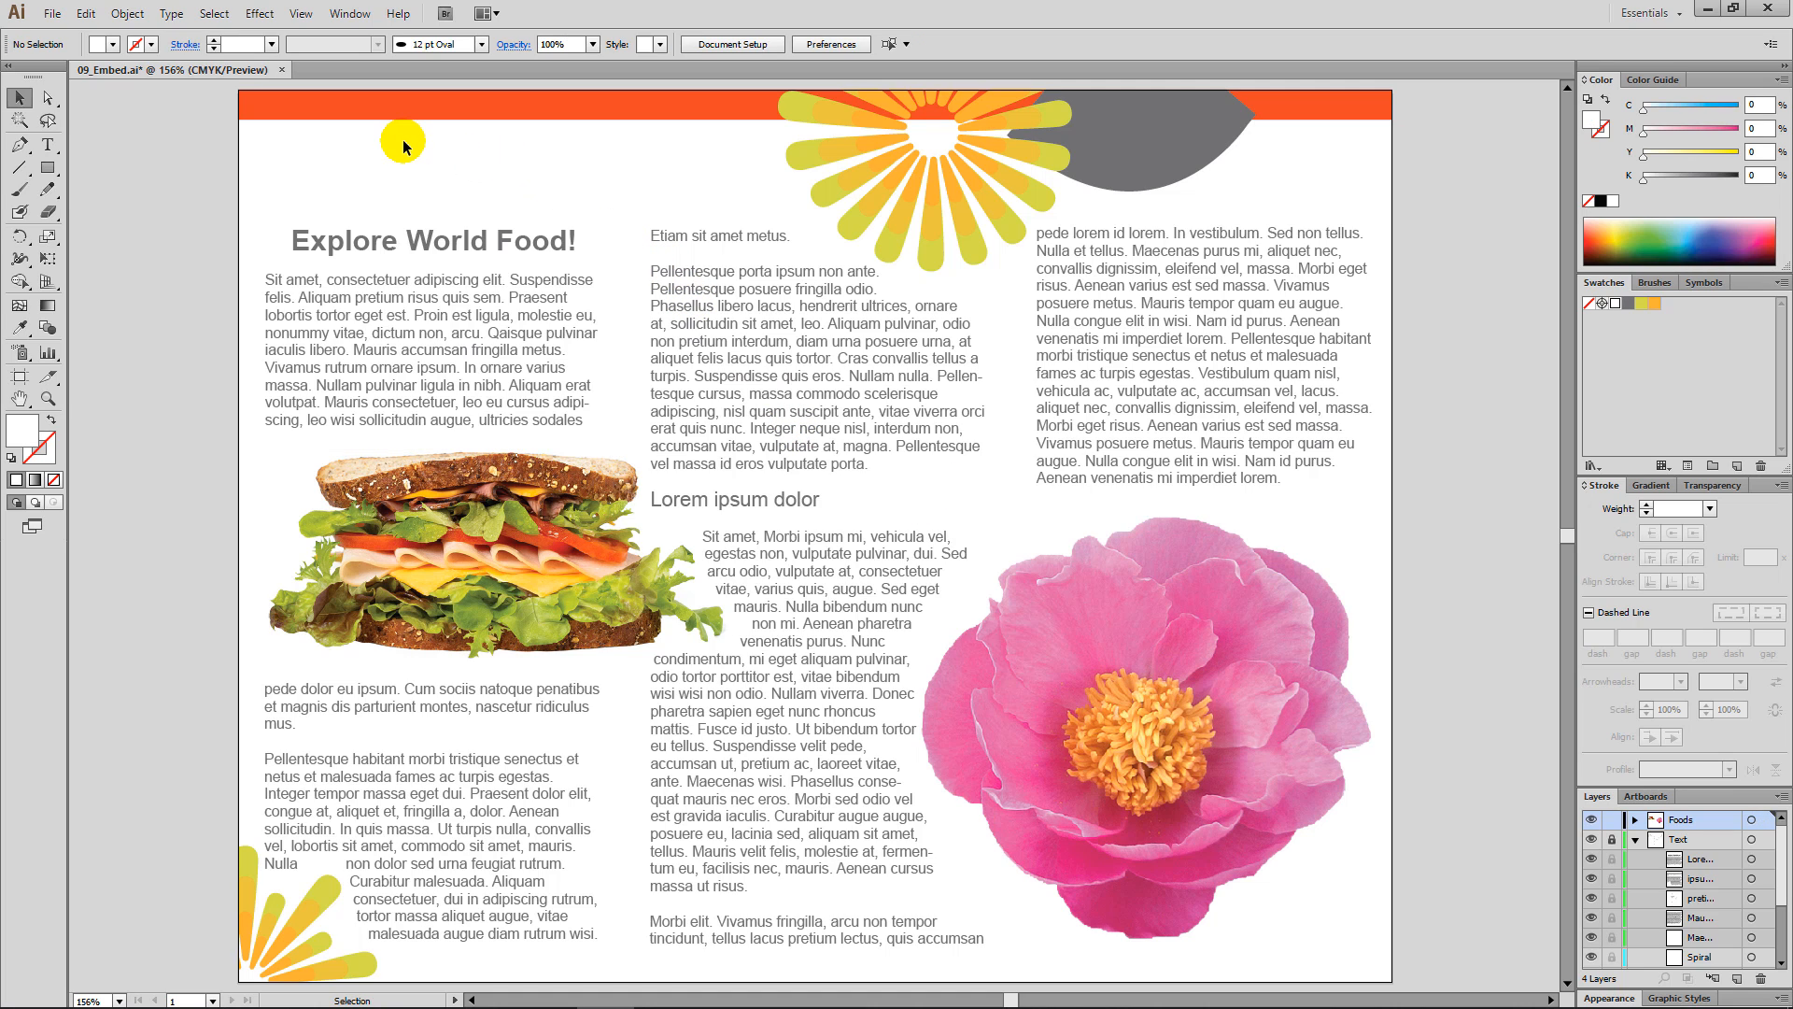
Show the document's list of links and set its thumbnails to the largest size.
{"action": "left_click", "coordinate": [350, 14]}
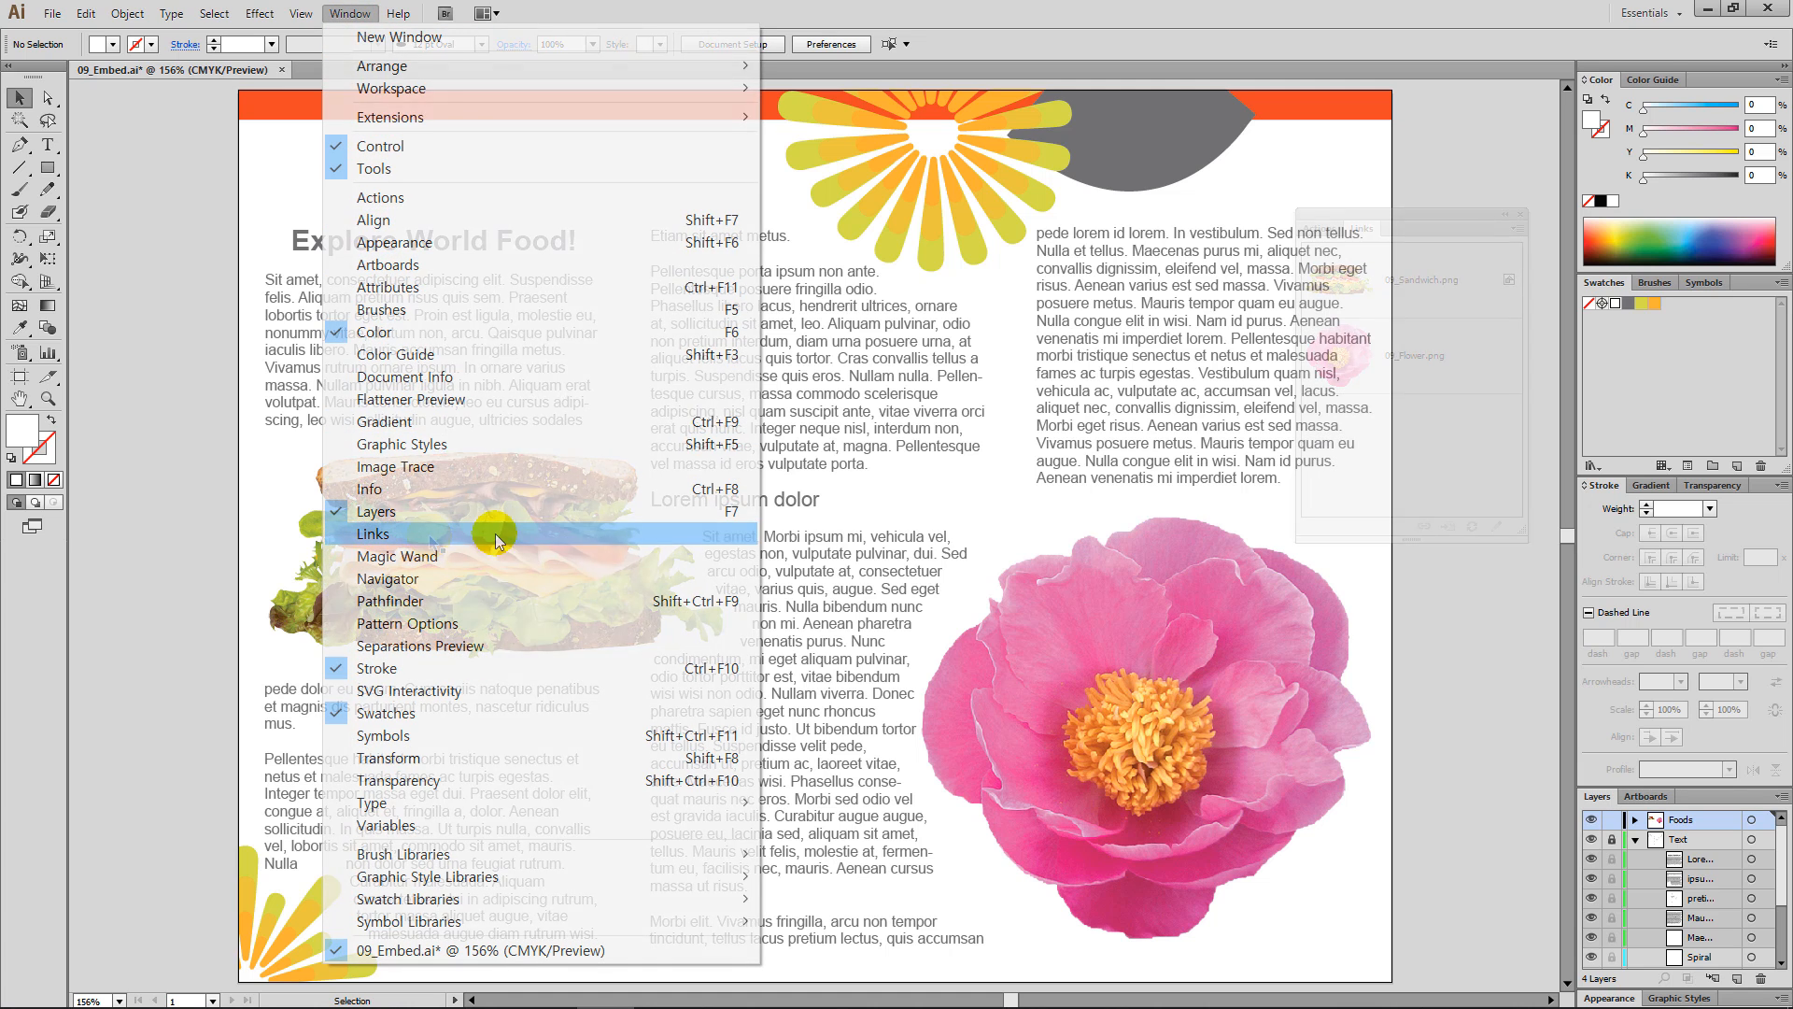
{"action": "left_click", "coordinate": [493, 534]}
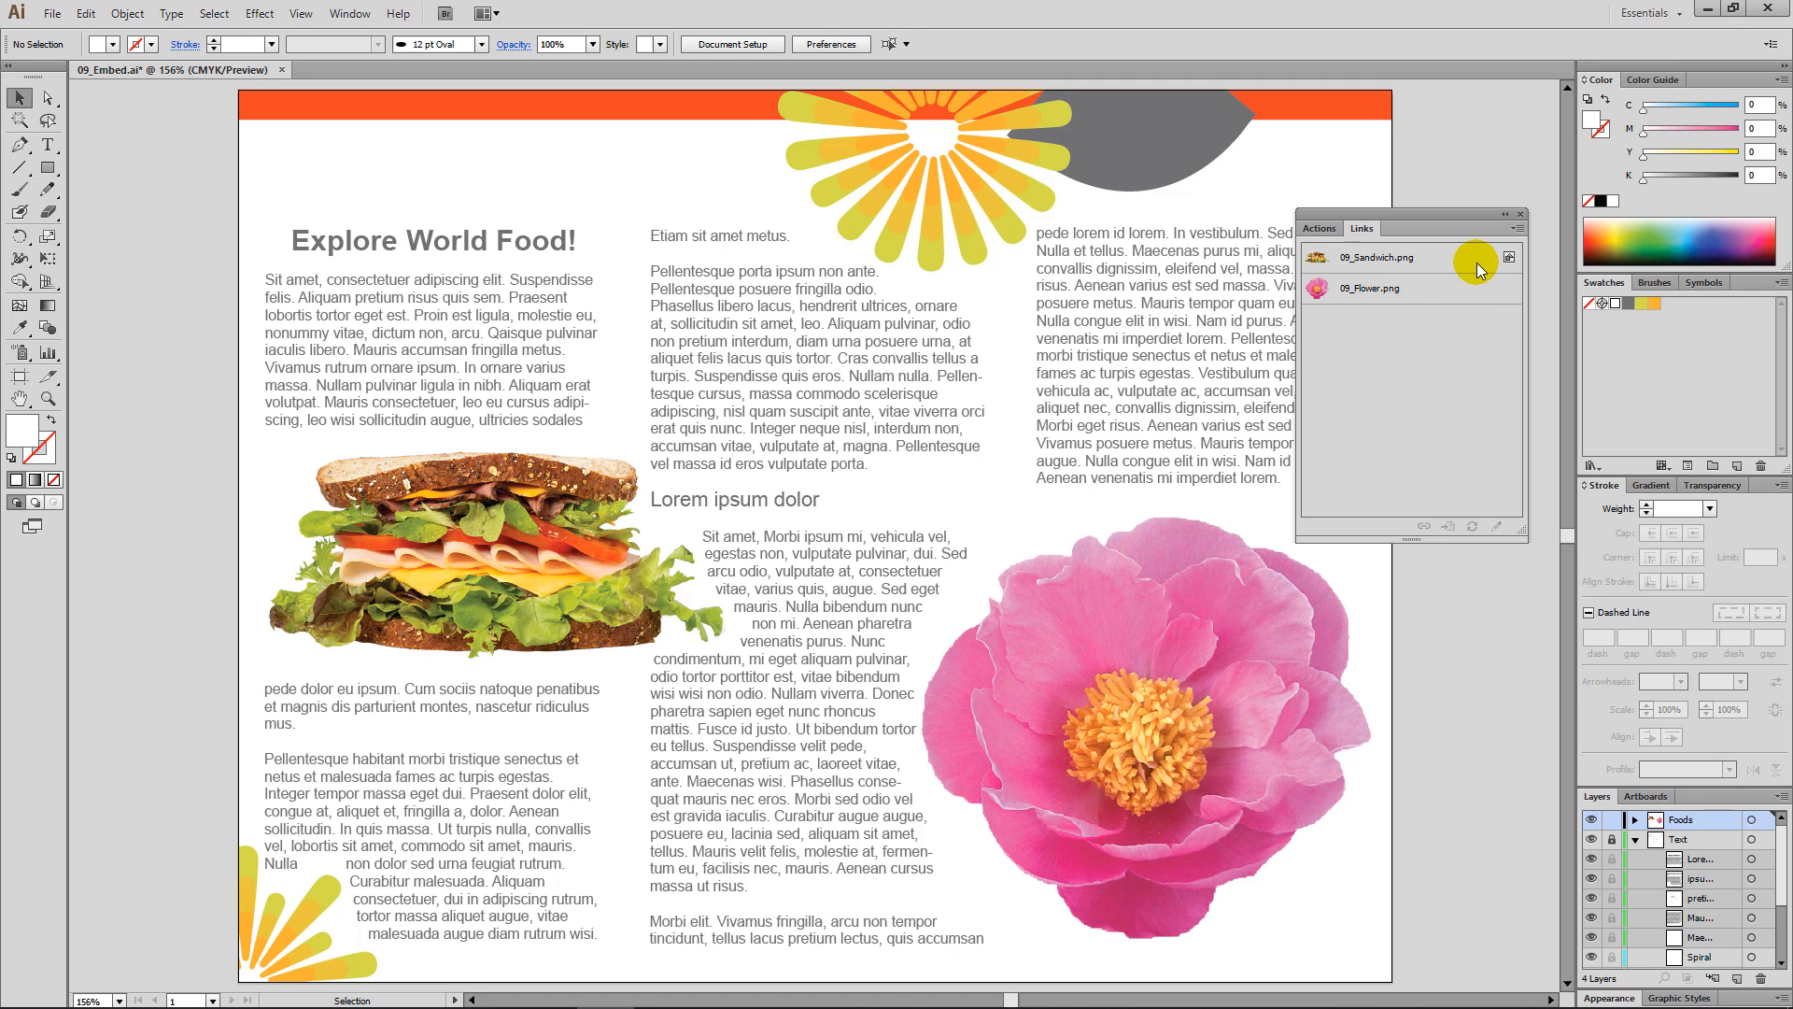
{"action": "left_click", "coordinate": [1517, 228]}
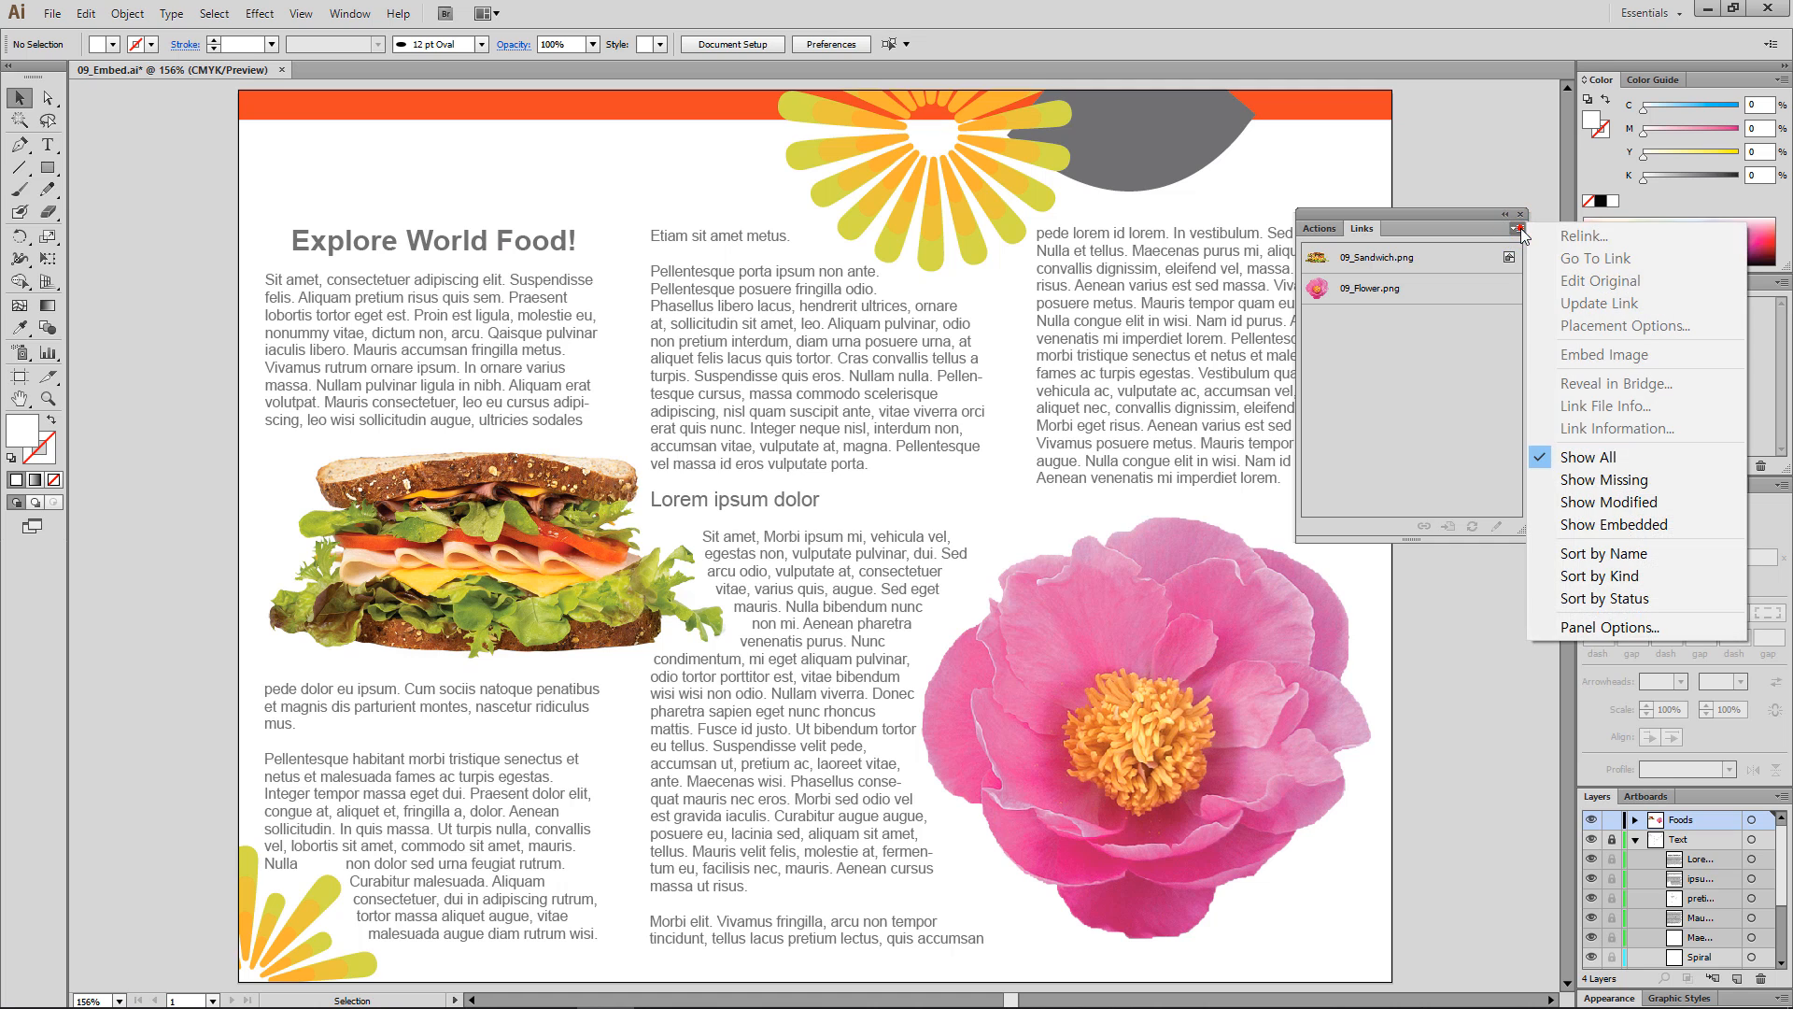
{"action": "left_click", "coordinate": [1642, 627]}
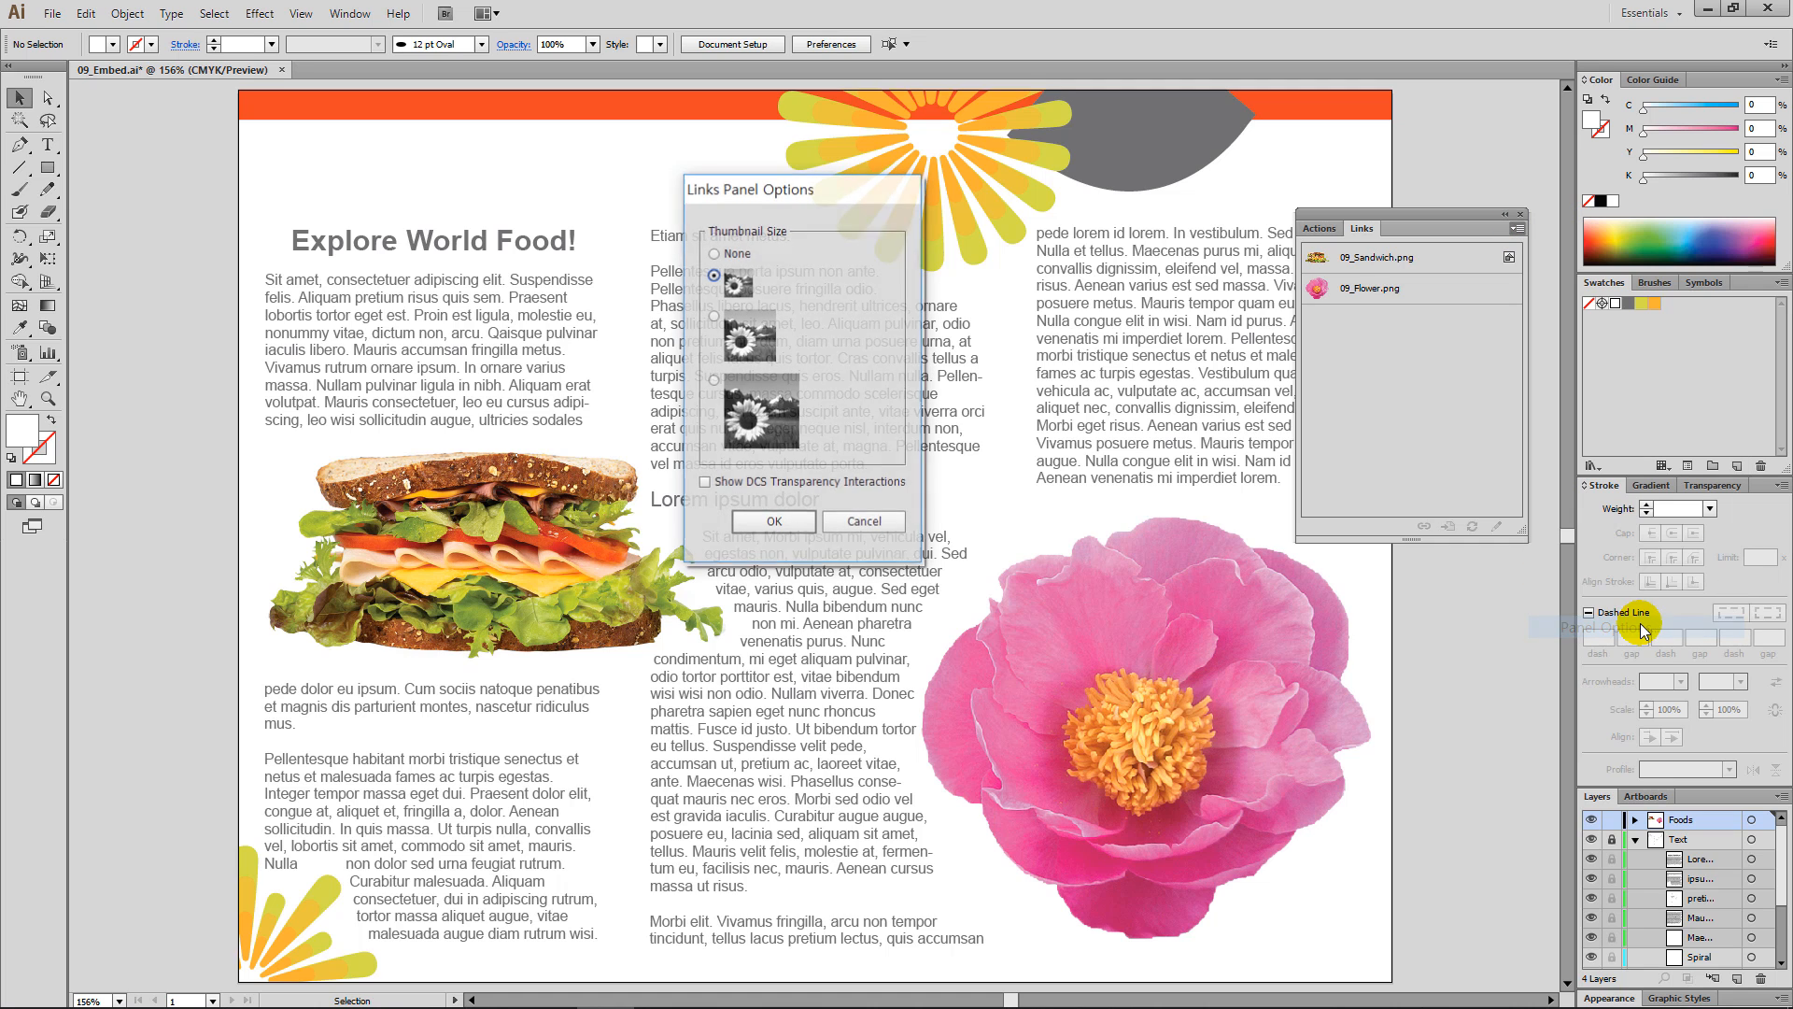
{"action": "left_click", "coordinate": [711, 376]}
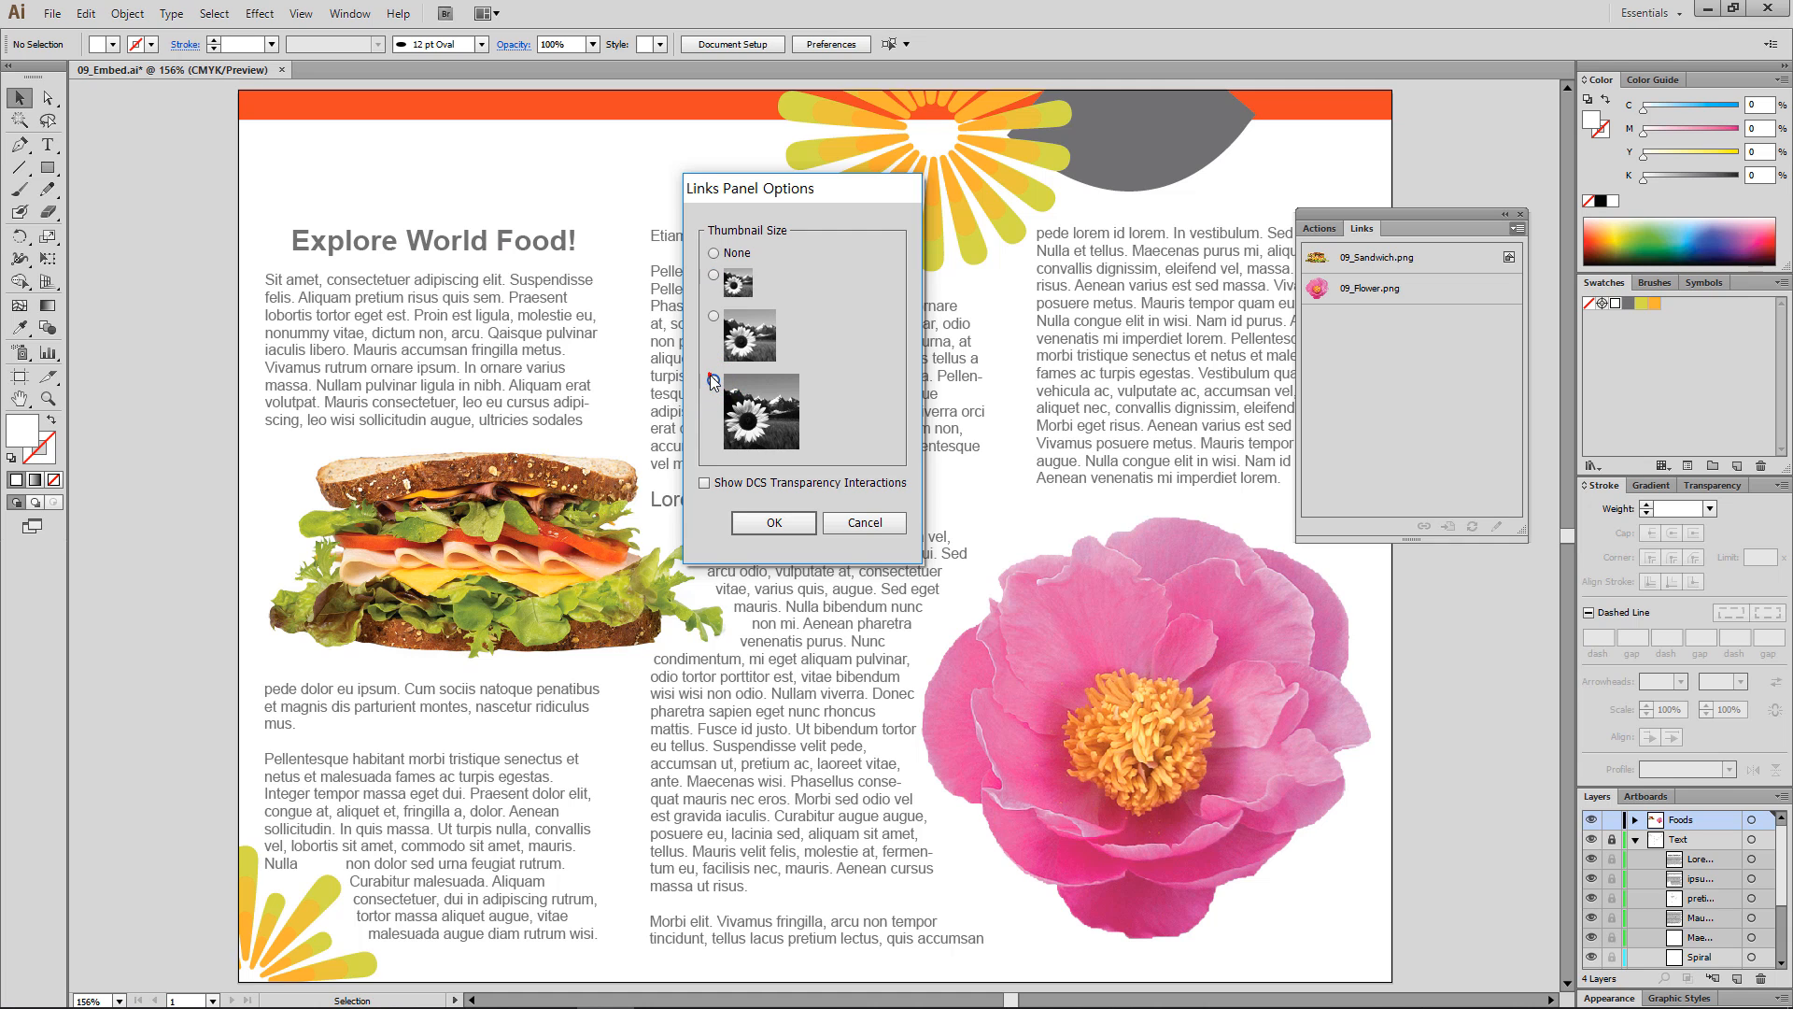
{"action": "left_click", "coordinate": [776, 525]}
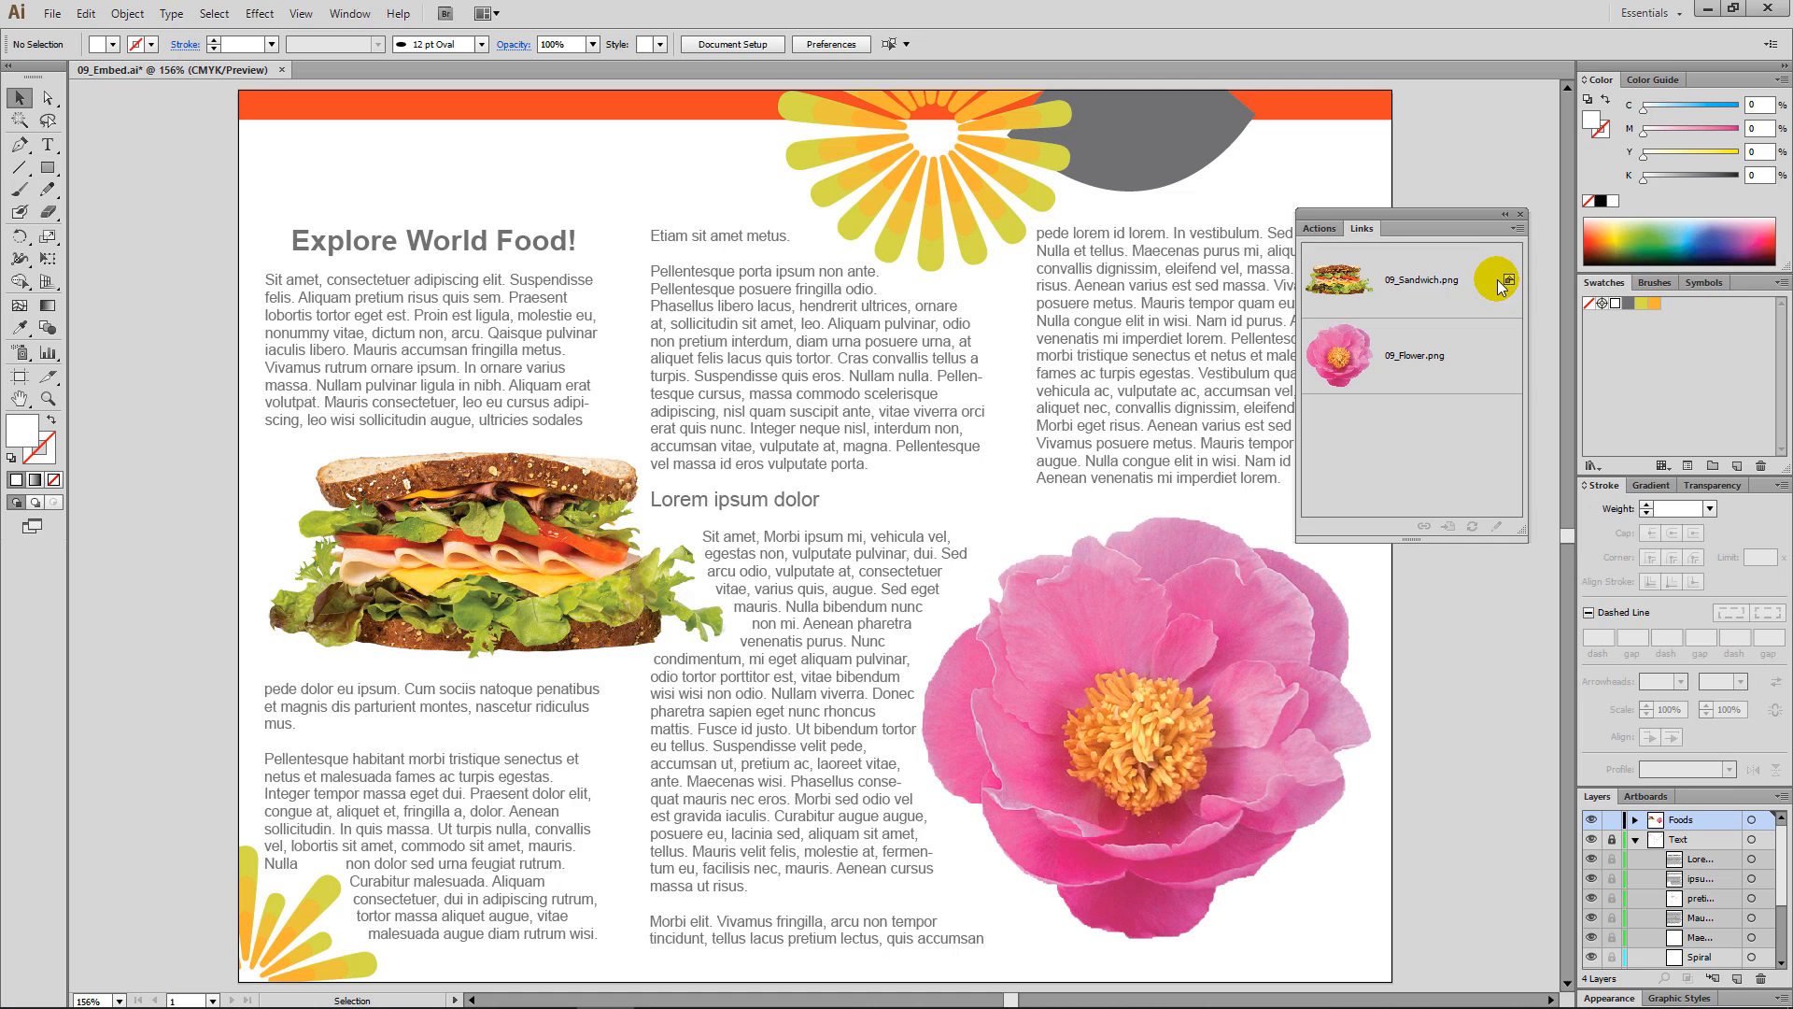
Go to the placed 09_Sandwich.png and 09_Flower.png from their link entries in turn, and fit the artboard in the window.
{"action": "left_click", "coordinate": [1450, 284]}
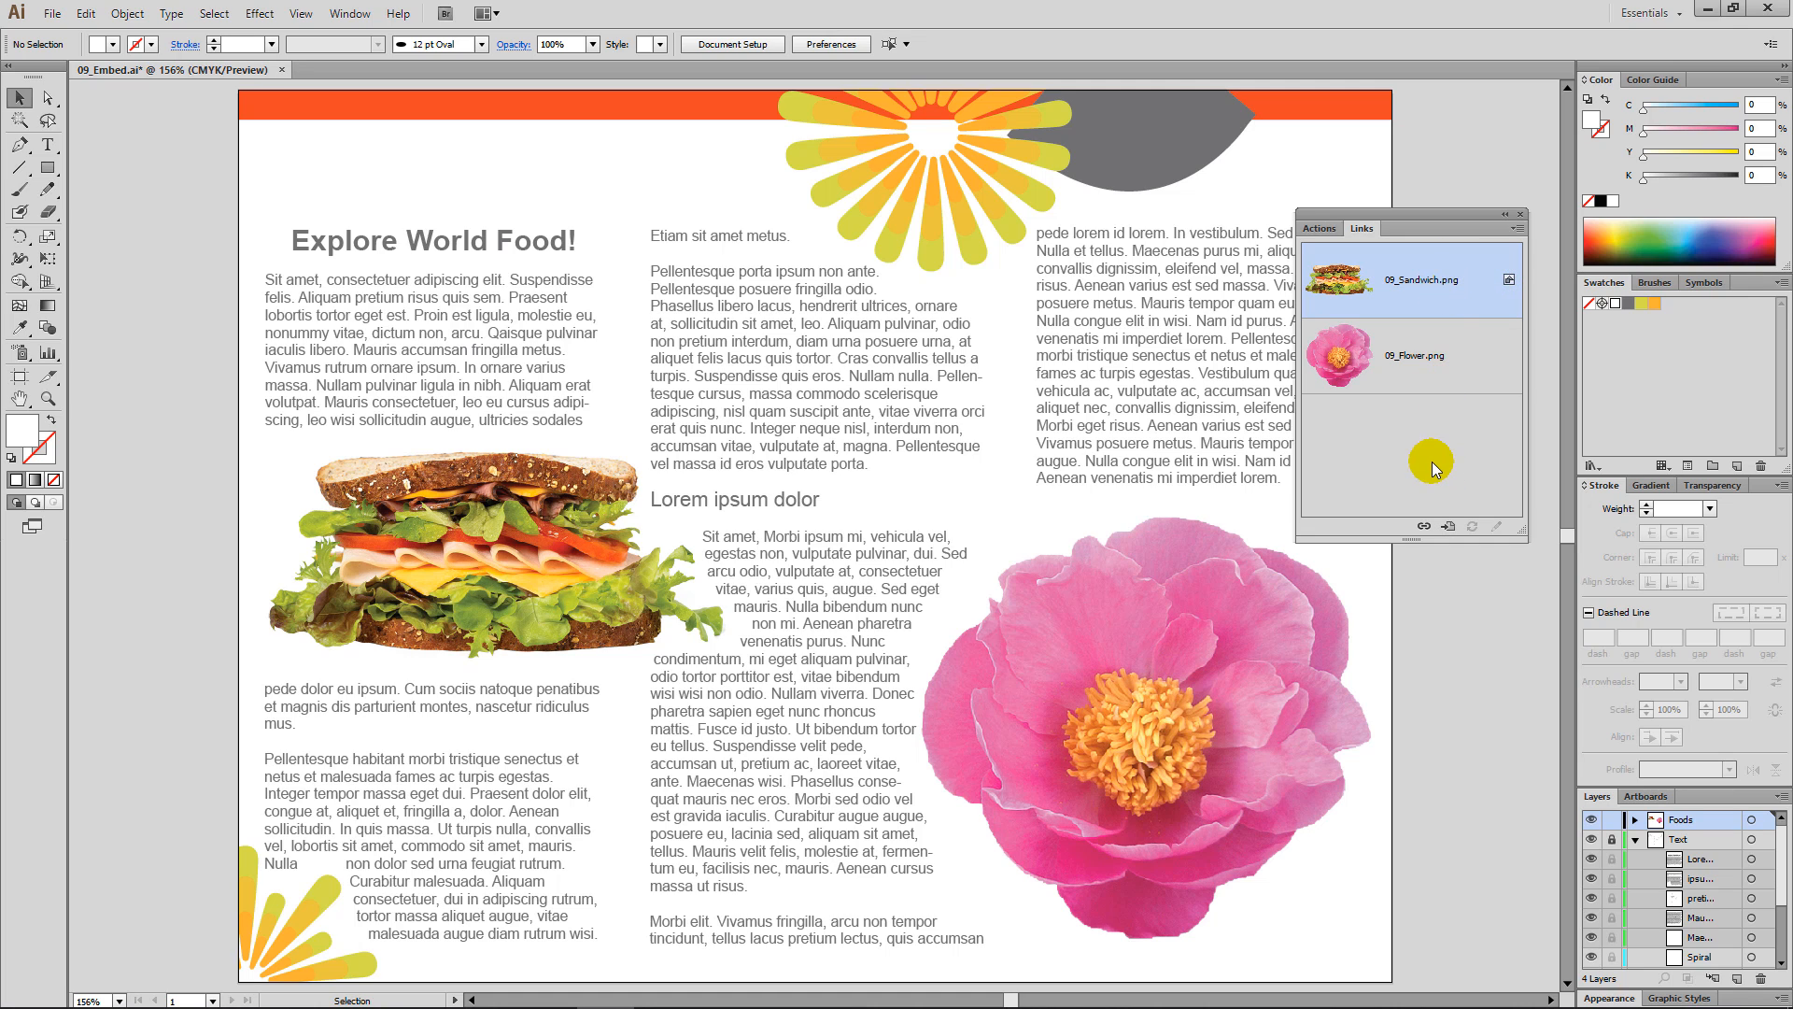
{"action": "left_click", "coordinate": [1450, 526]}
{"action": "left_click", "coordinate": [1435, 369]}
{"action": "left_click", "coordinate": [1449, 526]}
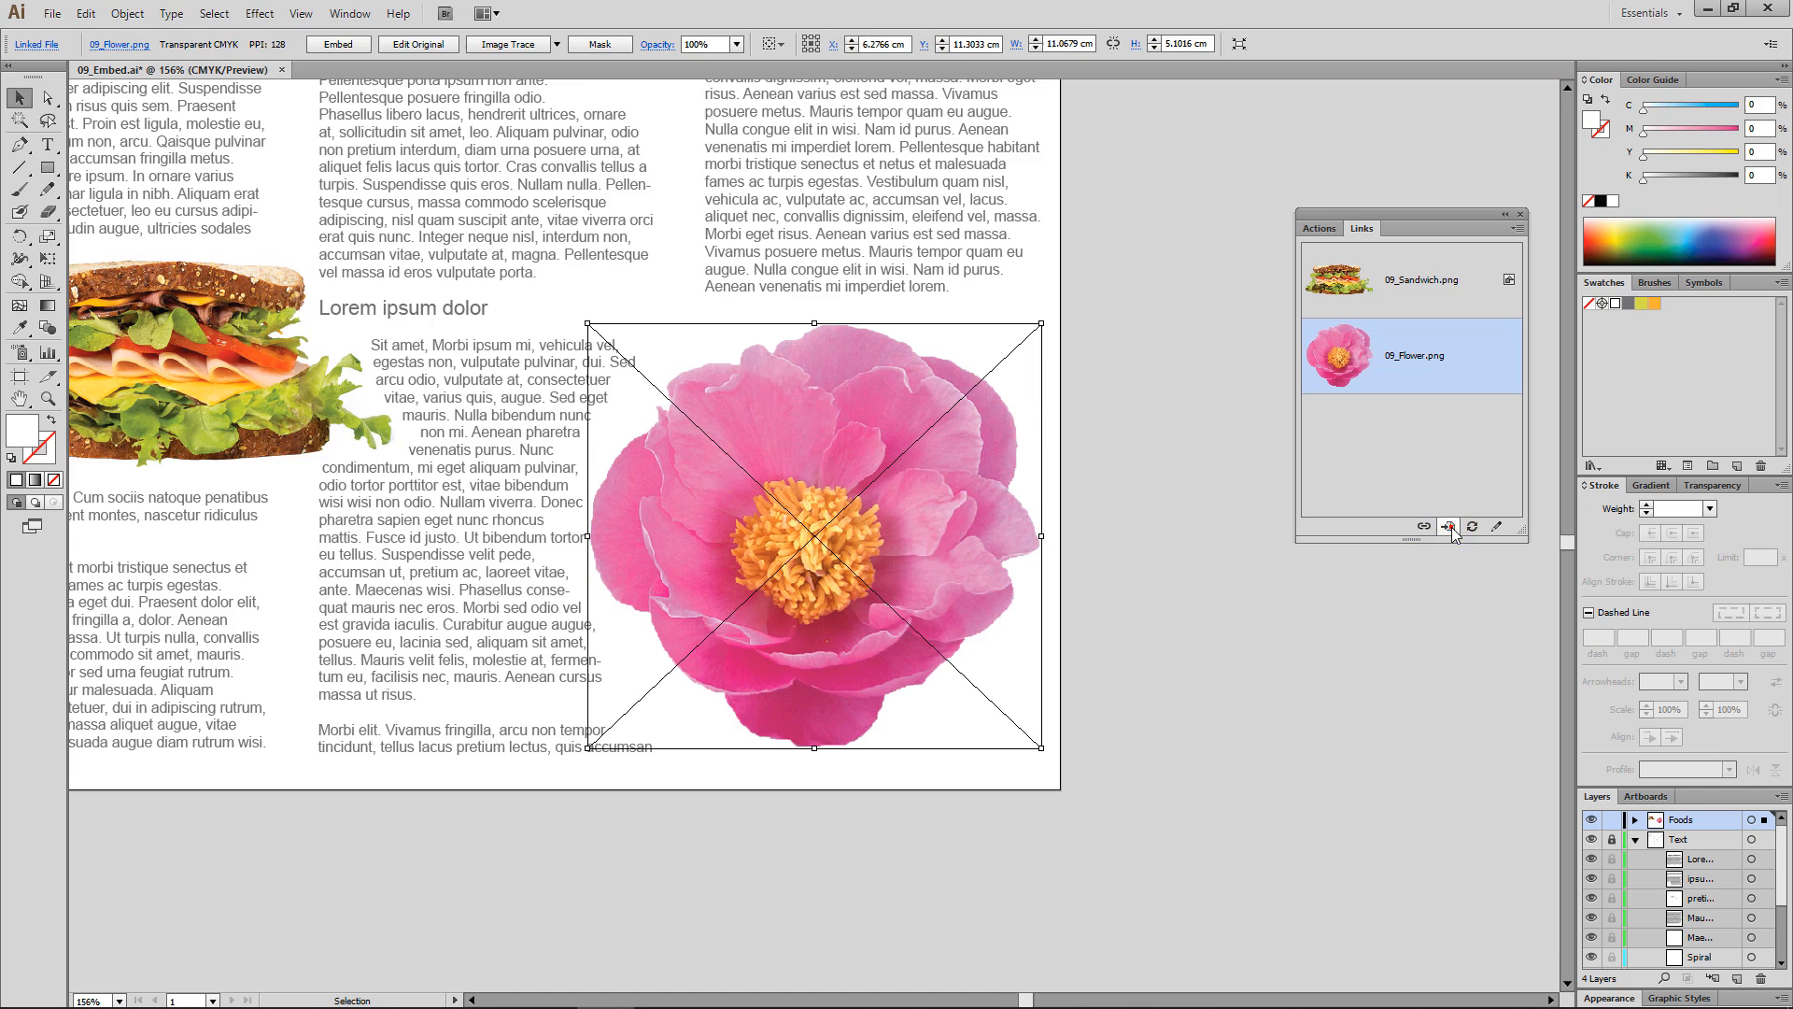
{"action": "left_click", "coordinate": [1443, 280]}
{"action": "left_click", "coordinate": [1450, 526]}
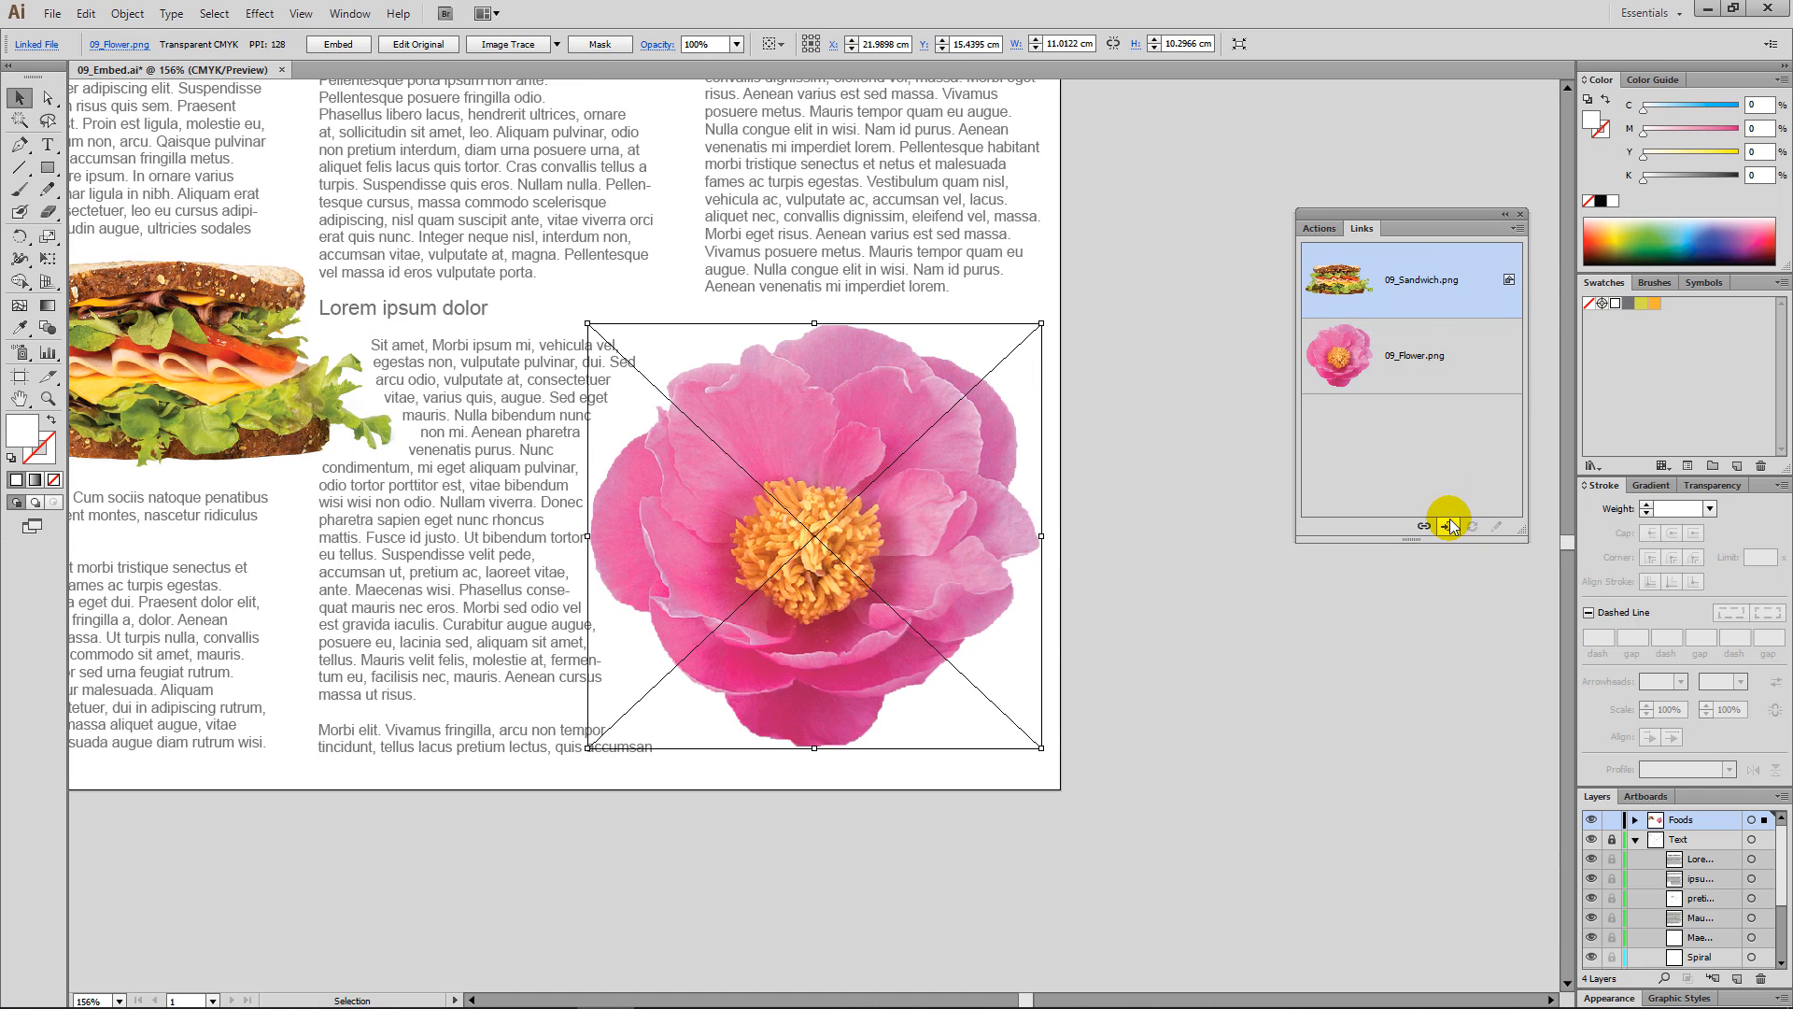
{"action": "left_click", "coordinate": [1438, 359]}
{"action": "left_click", "coordinate": [1450, 526]}
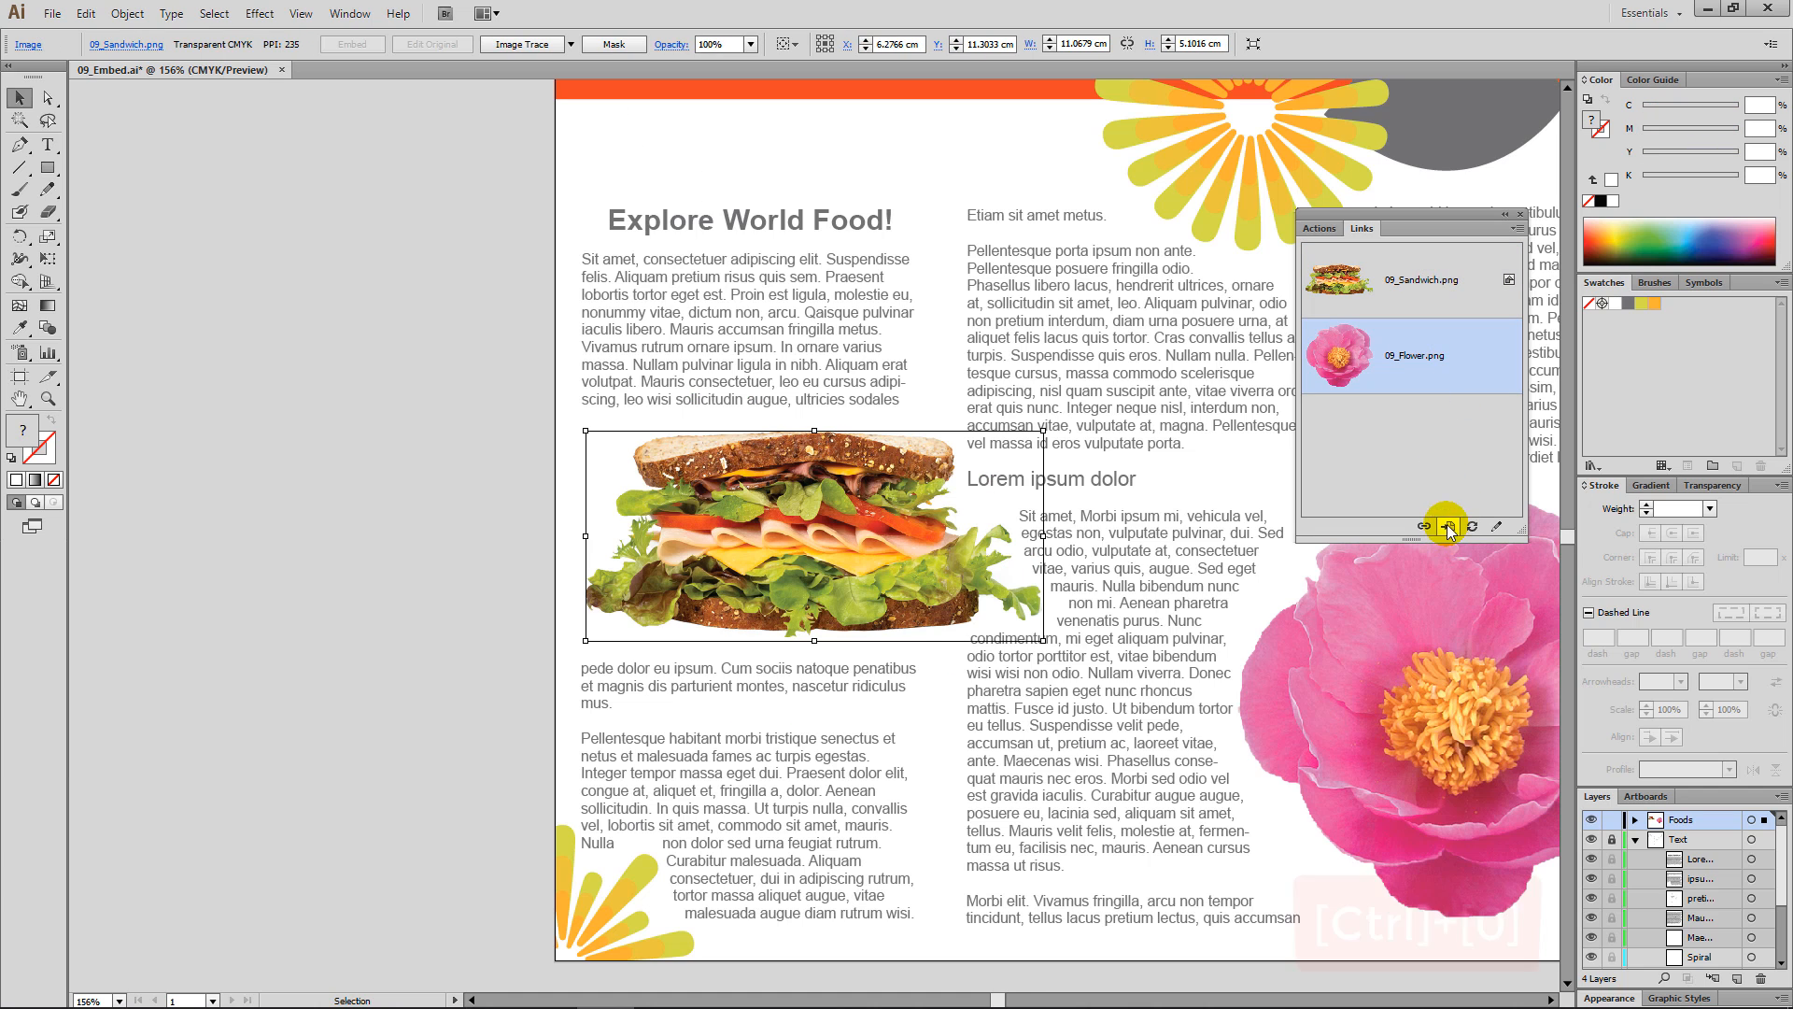
{"action": "key", "text": "ctrl+0"}
{"action": "left_click", "coordinate": [1460, 443]}
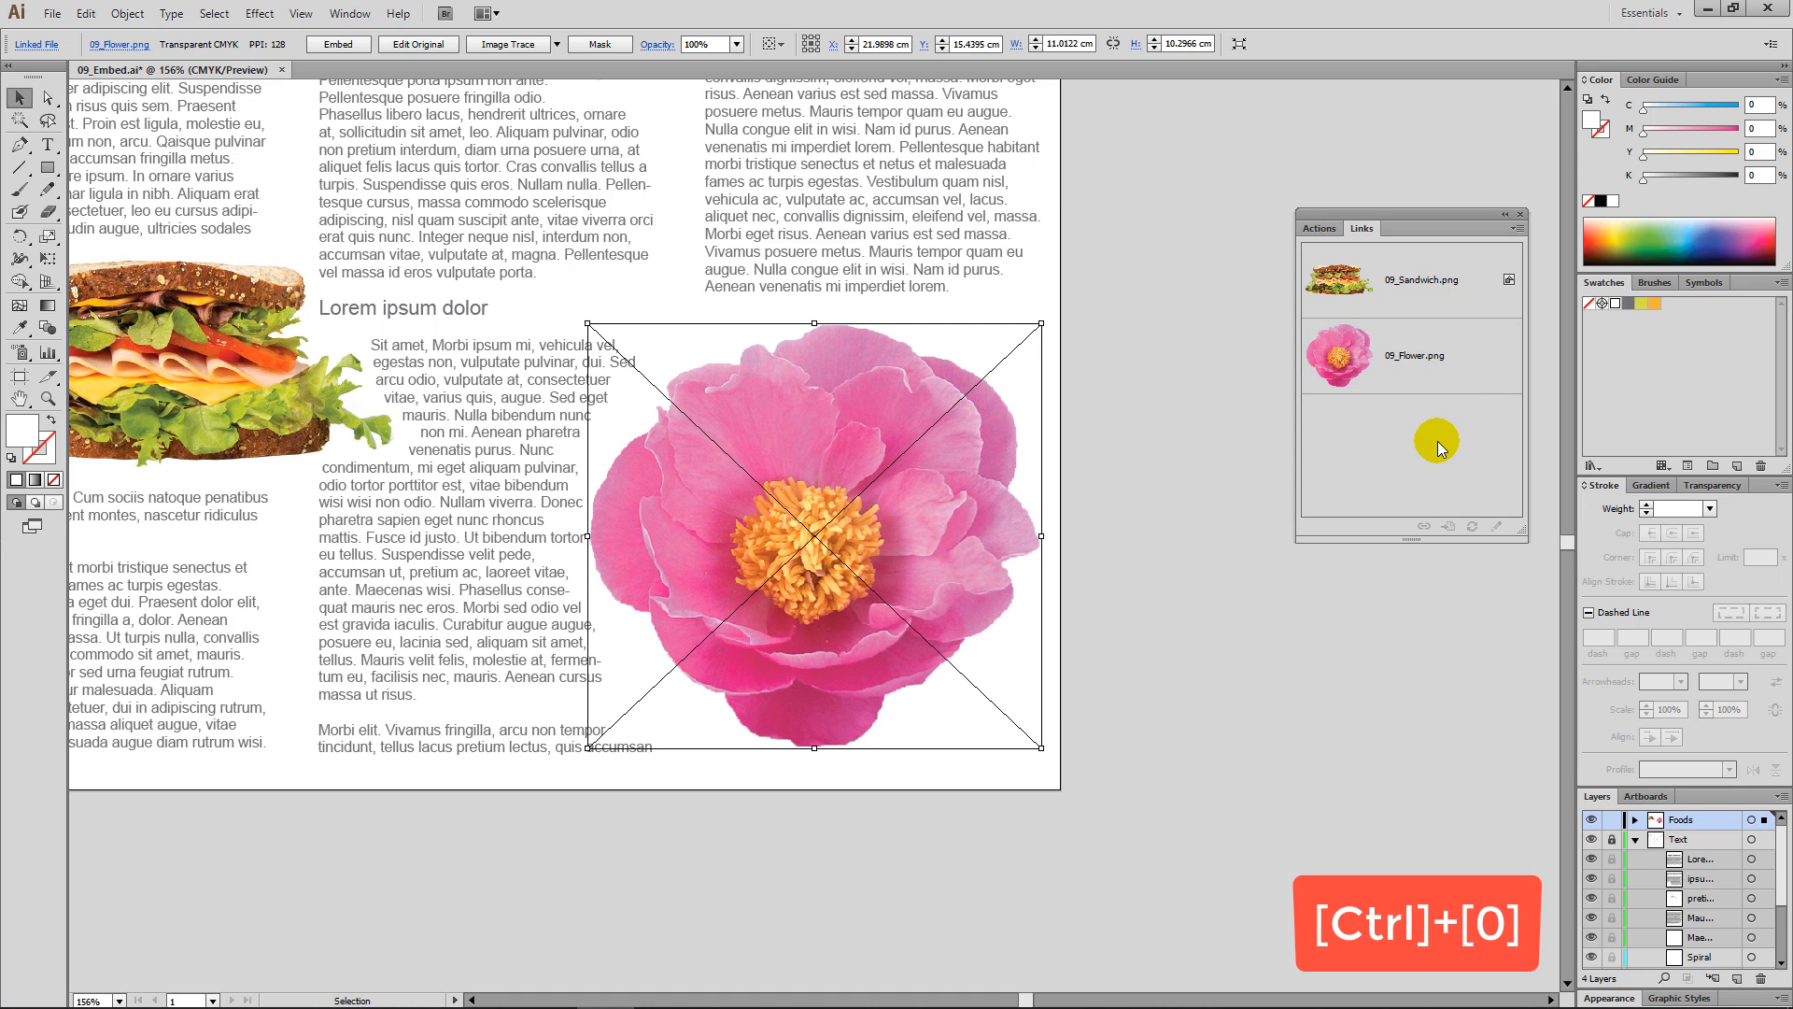
{"action": "key", "text": "ctrl+0"}
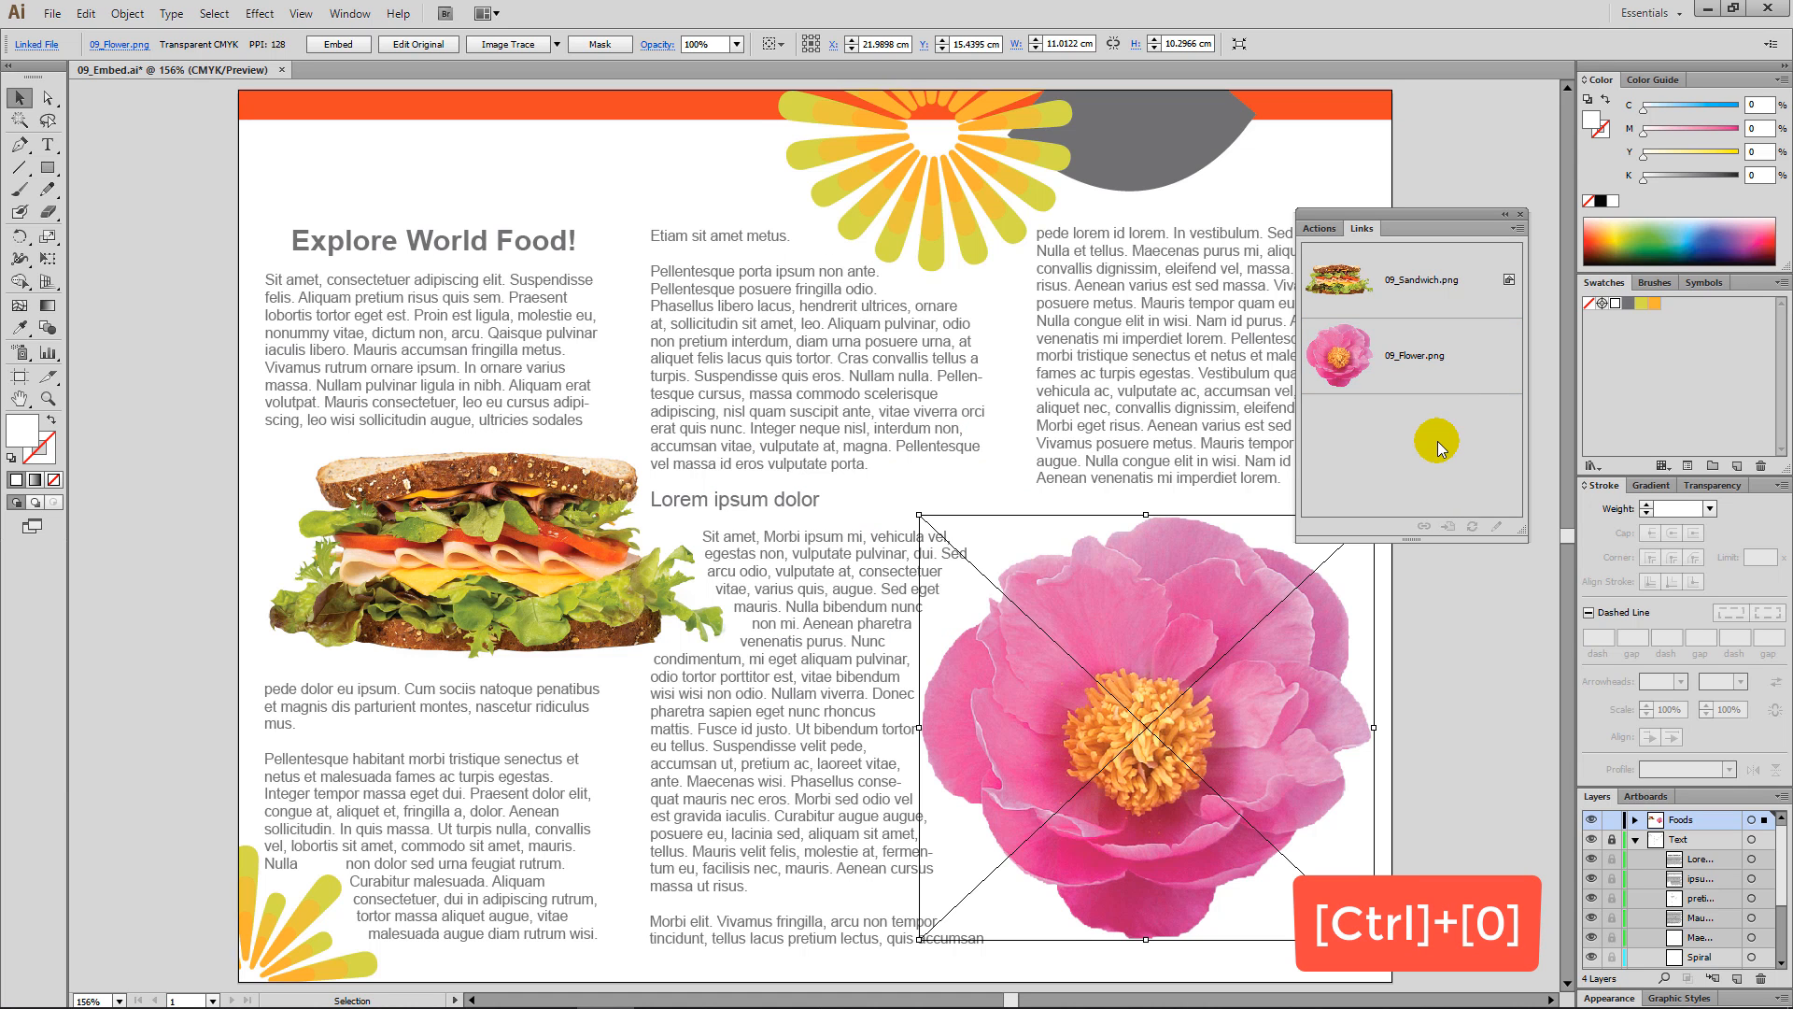
{"action": "left_click", "coordinate": [1463, 684]}
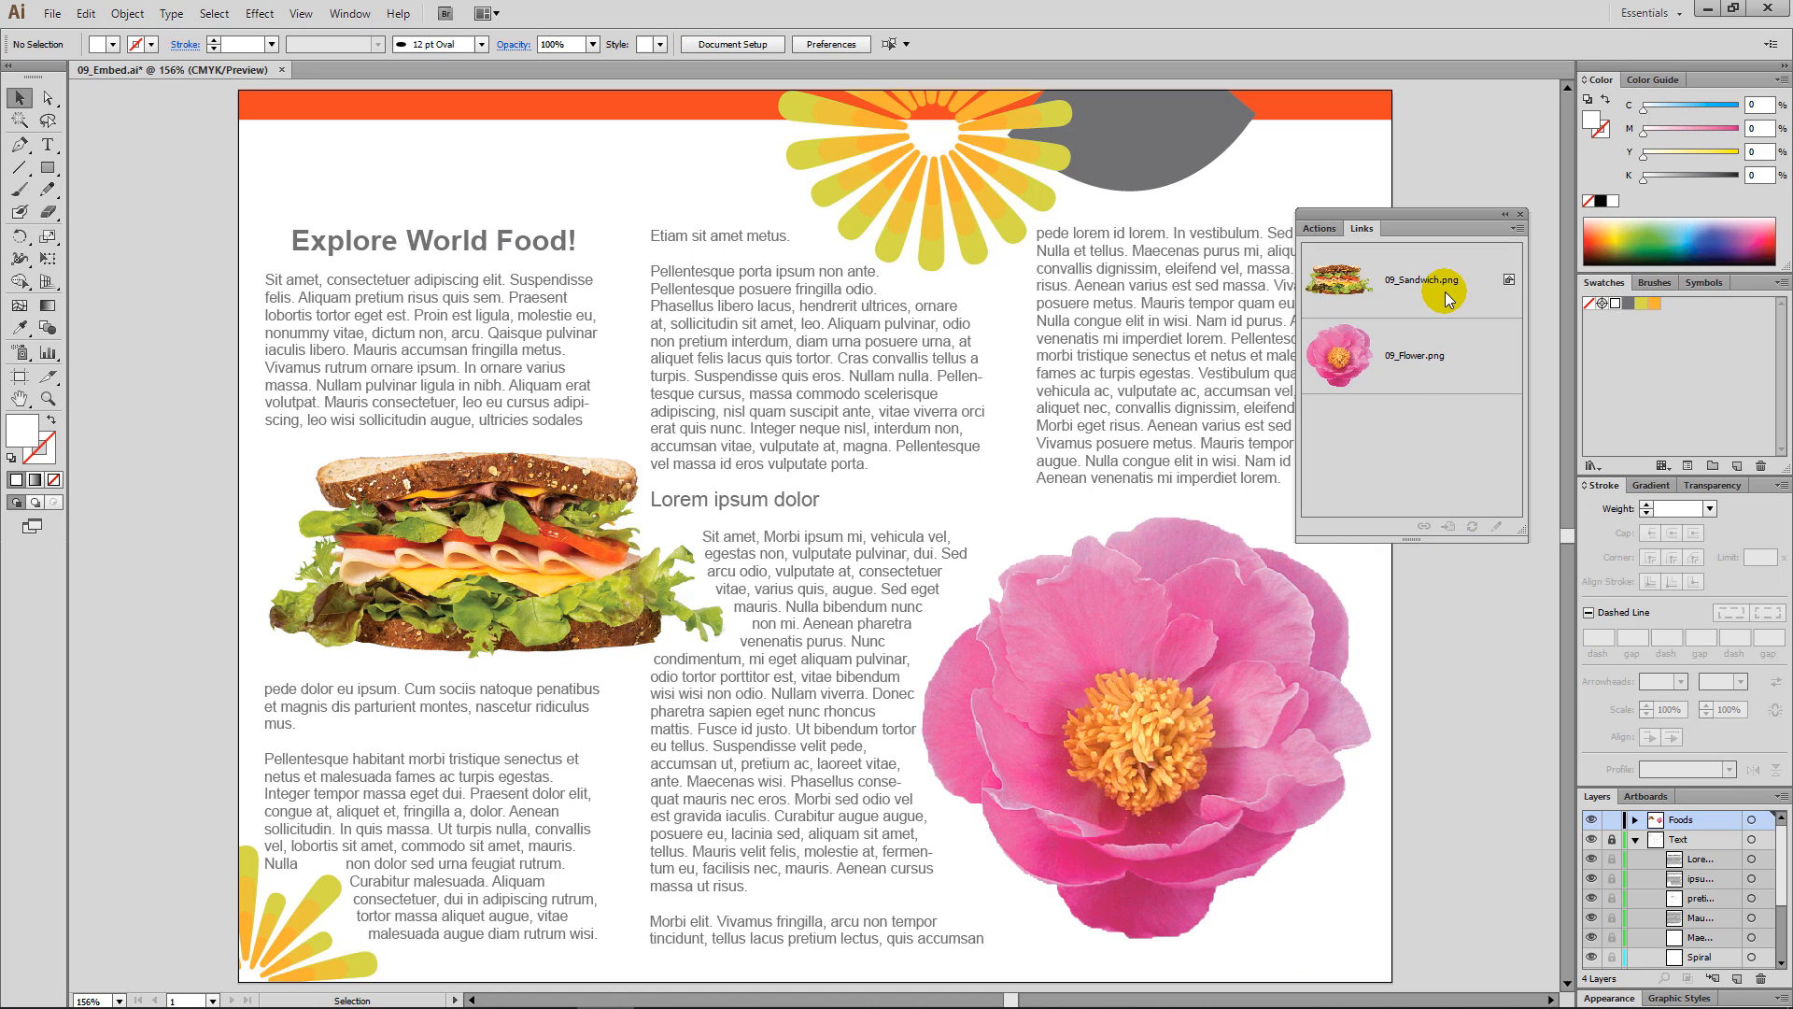
Open the original file of the linked 09_Flower.png for editing in Paint.
{"action": "left_click", "coordinate": [1448, 371]}
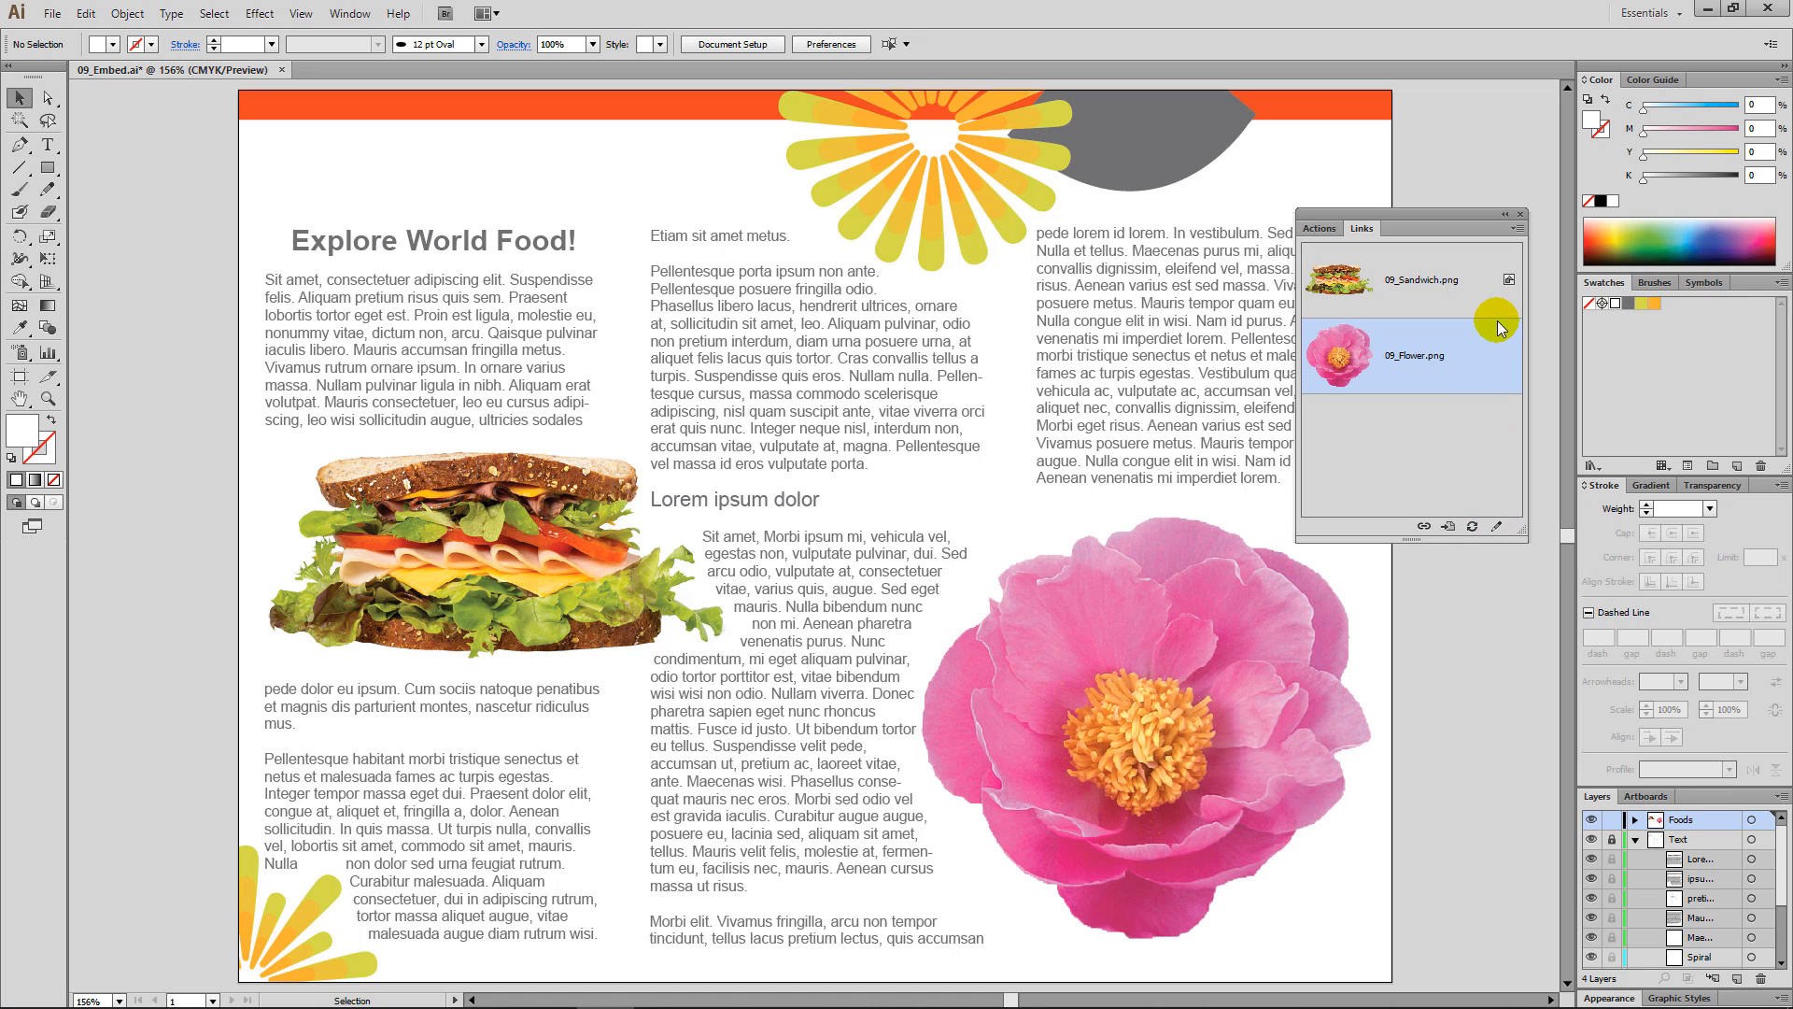
{"action": "left_click", "coordinate": [1480, 285]}
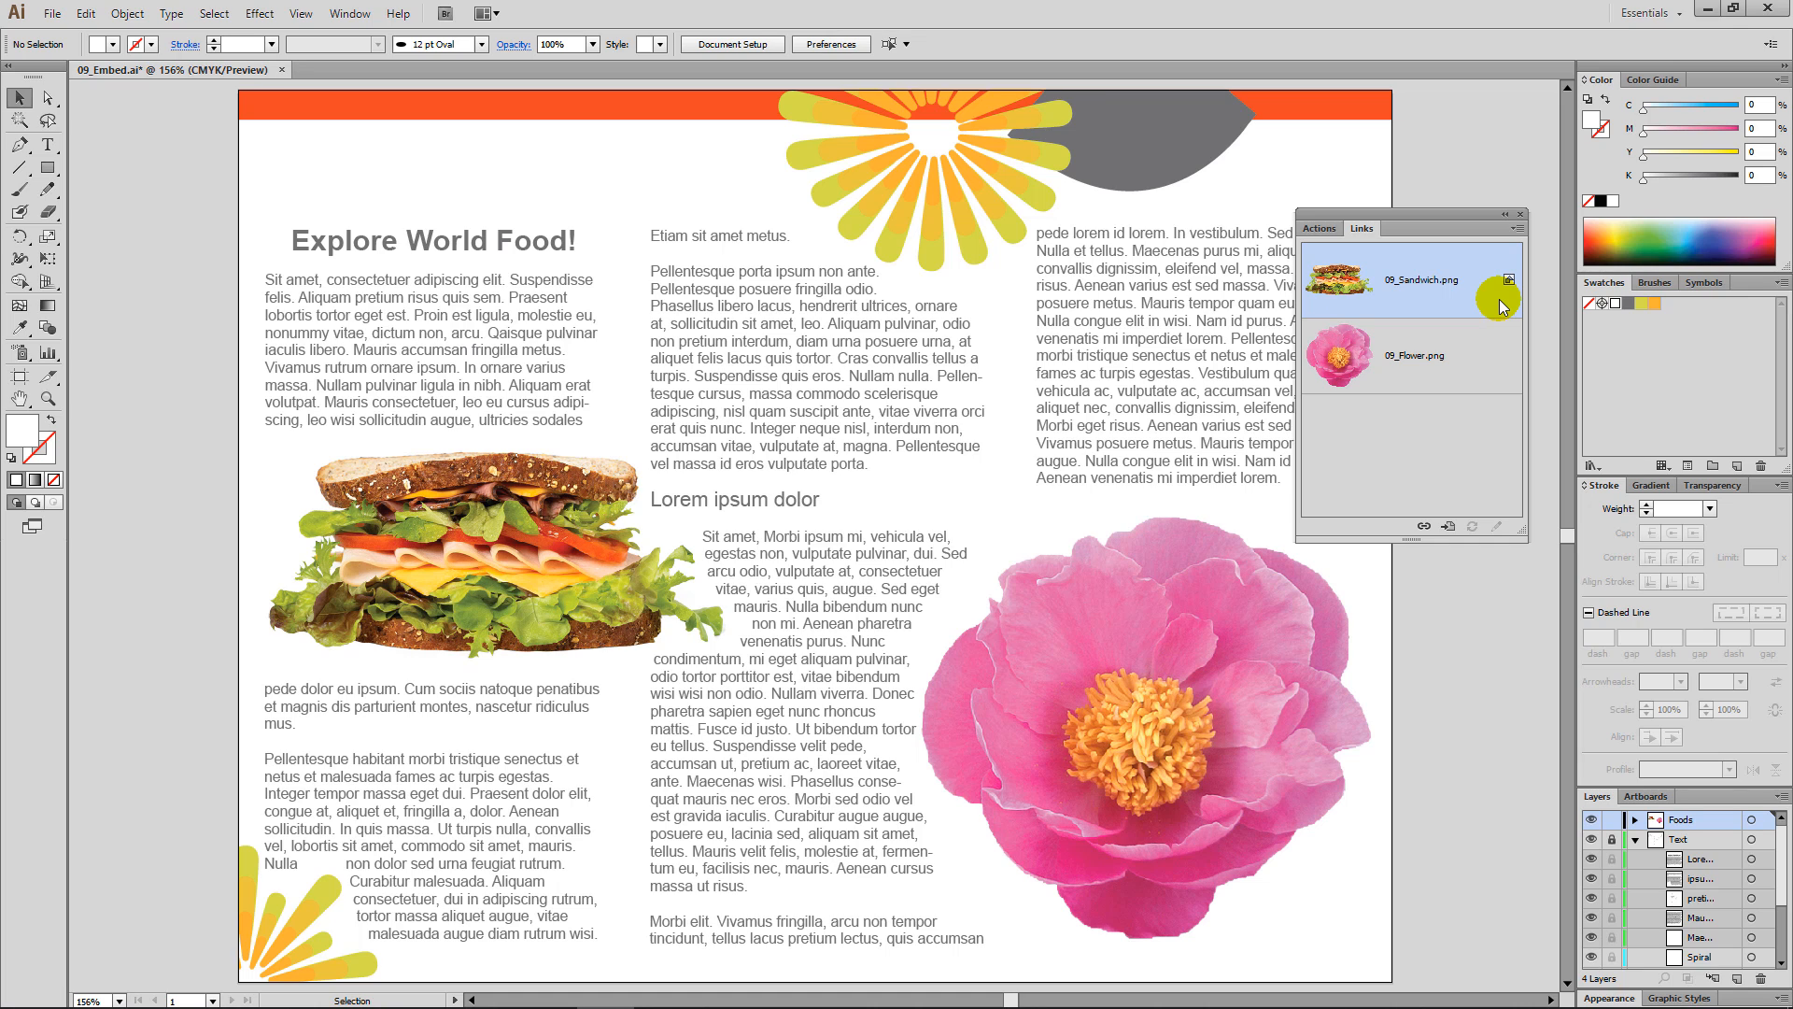
{"action": "left_click", "coordinate": [1475, 362]}
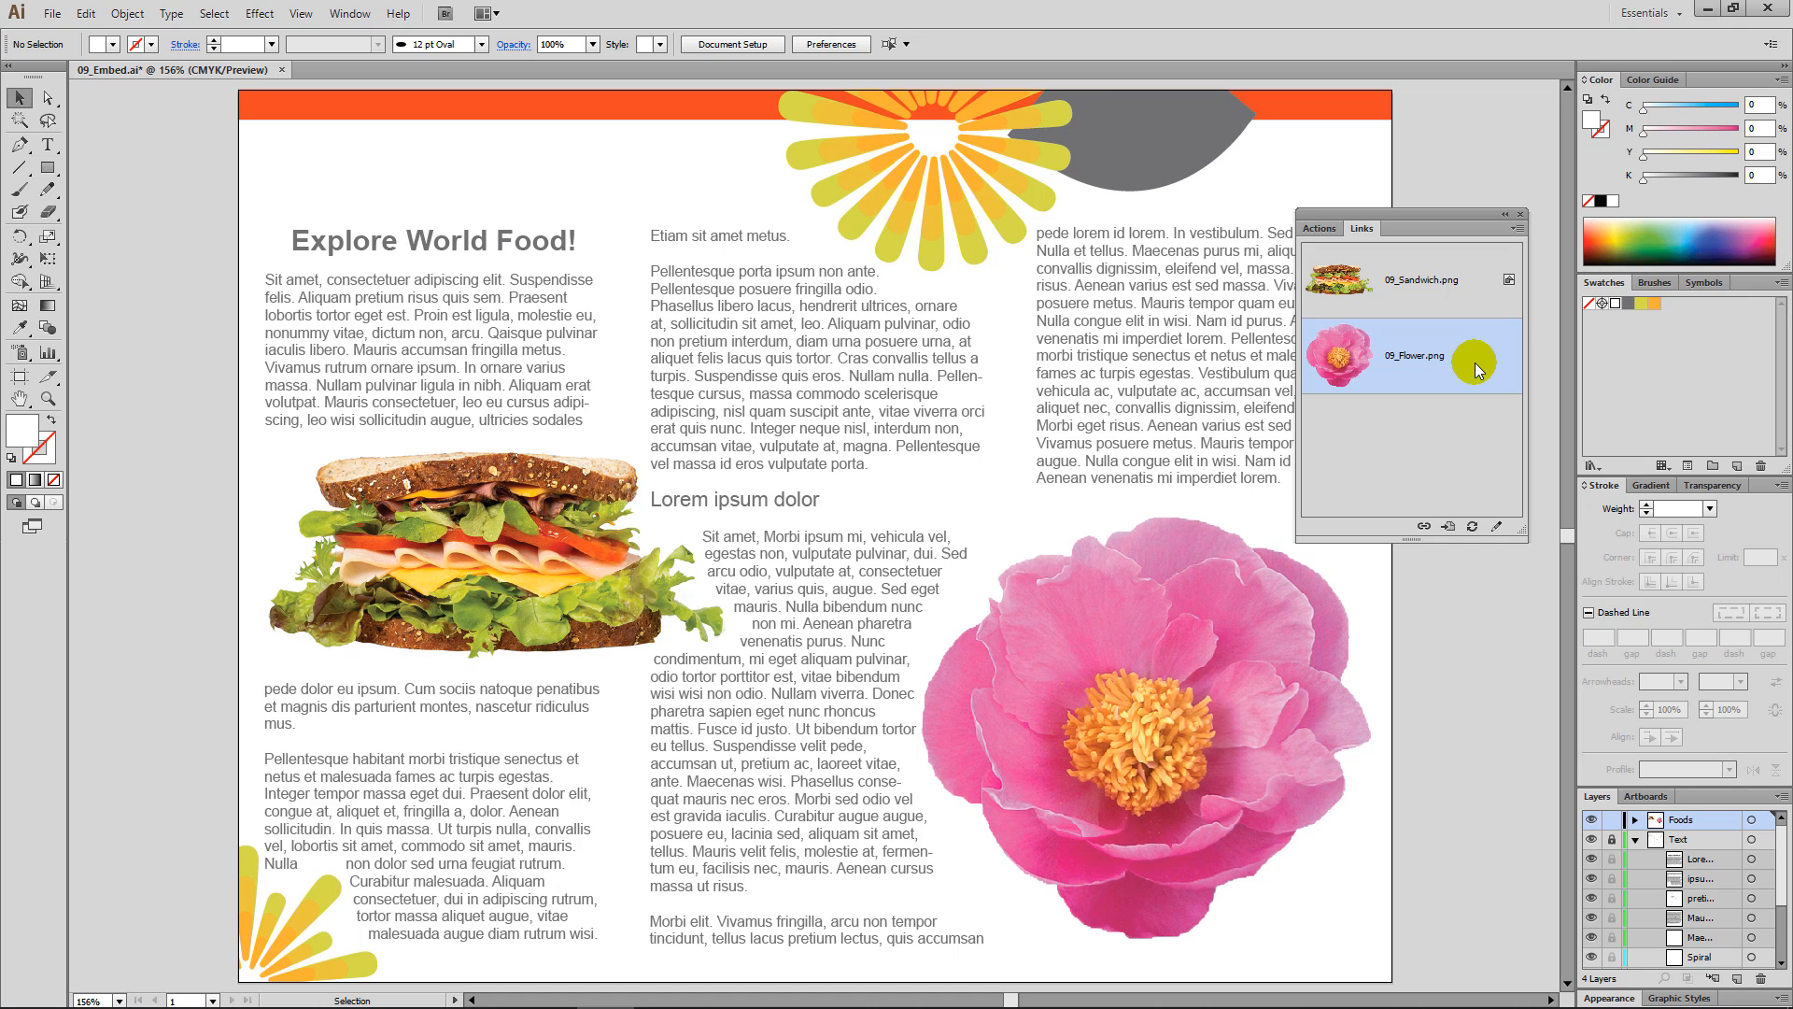
{"action": "left_click", "coordinate": [1498, 528]}
{"action": "left_click", "coordinate": [1499, 531]}
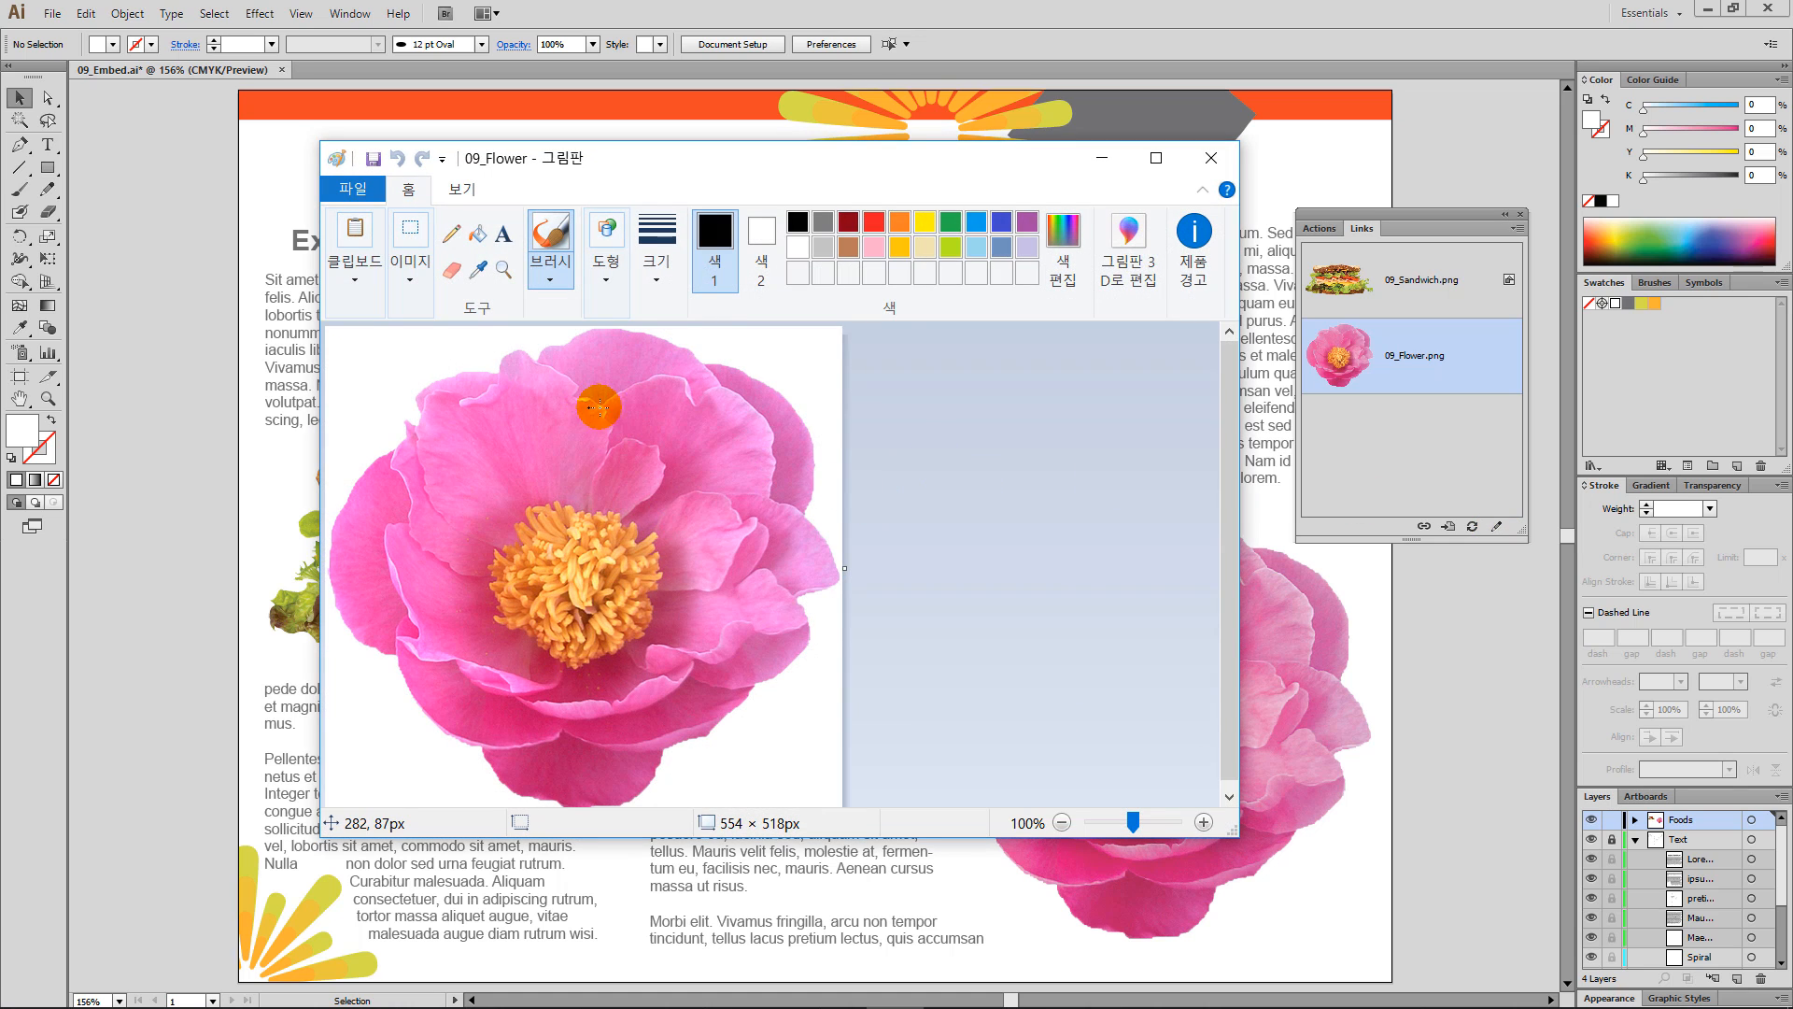
Handwrite the word "Flower" in black across the lower part of the flower image with the second-thickest brush size.
{"action": "left_click", "coordinate": [658, 266]}
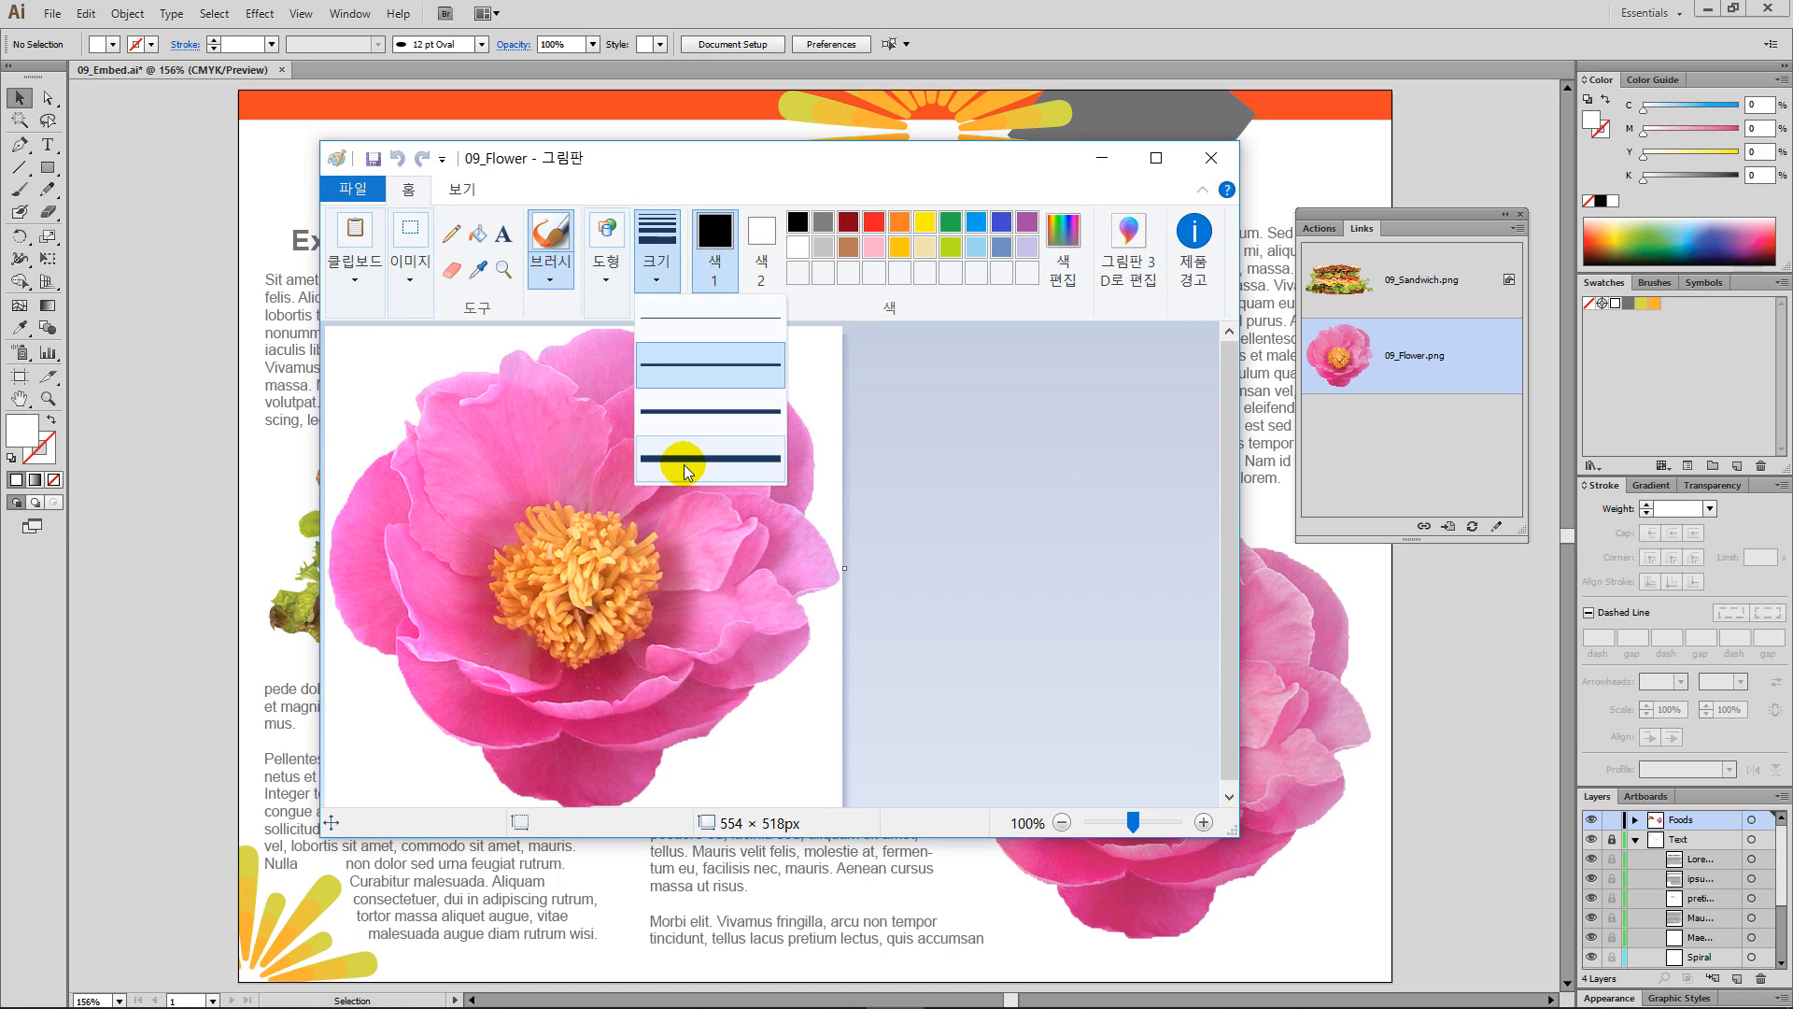
{"action": "left_click", "coordinate": [667, 425]}
{"action": "mouse_move", "coordinate": [448, 648]}
{"action": "left_mouse_down"}
{"action": "mouse_move", "coordinate": [408, 783]}
{"action": "mouse_move", "coordinate": [423, 735]}
{"action": "mouse_move", "coordinate": [495, 732]}
{"action": "left_mouse_up"}
{"action": "mouse_move", "coordinate": [523, 691]}
{"action": "left_mouse_down"}
{"action": "mouse_move", "coordinate": [504, 815]}
{"action": "mouse_move", "coordinate": [547, 718]}
{"action": "mouse_move", "coordinate": [567, 739]}
{"action": "mouse_move", "coordinate": [560, 699]}
{"action": "mouse_move", "coordinate": [588, 737]}
{"action": "mouse_move", "coordinate": [690, 716]}
{"action": "mouse_move", "coordinate": [689, 785]}
{"action": "mouse_move", "coordinate": [739, 680]}
{"action": "mouse_move", "coordinate": [737, 775]}
{"action": "mouse_move", "coordinate": [790, 717]}
{"action": "left_mouse_up"}
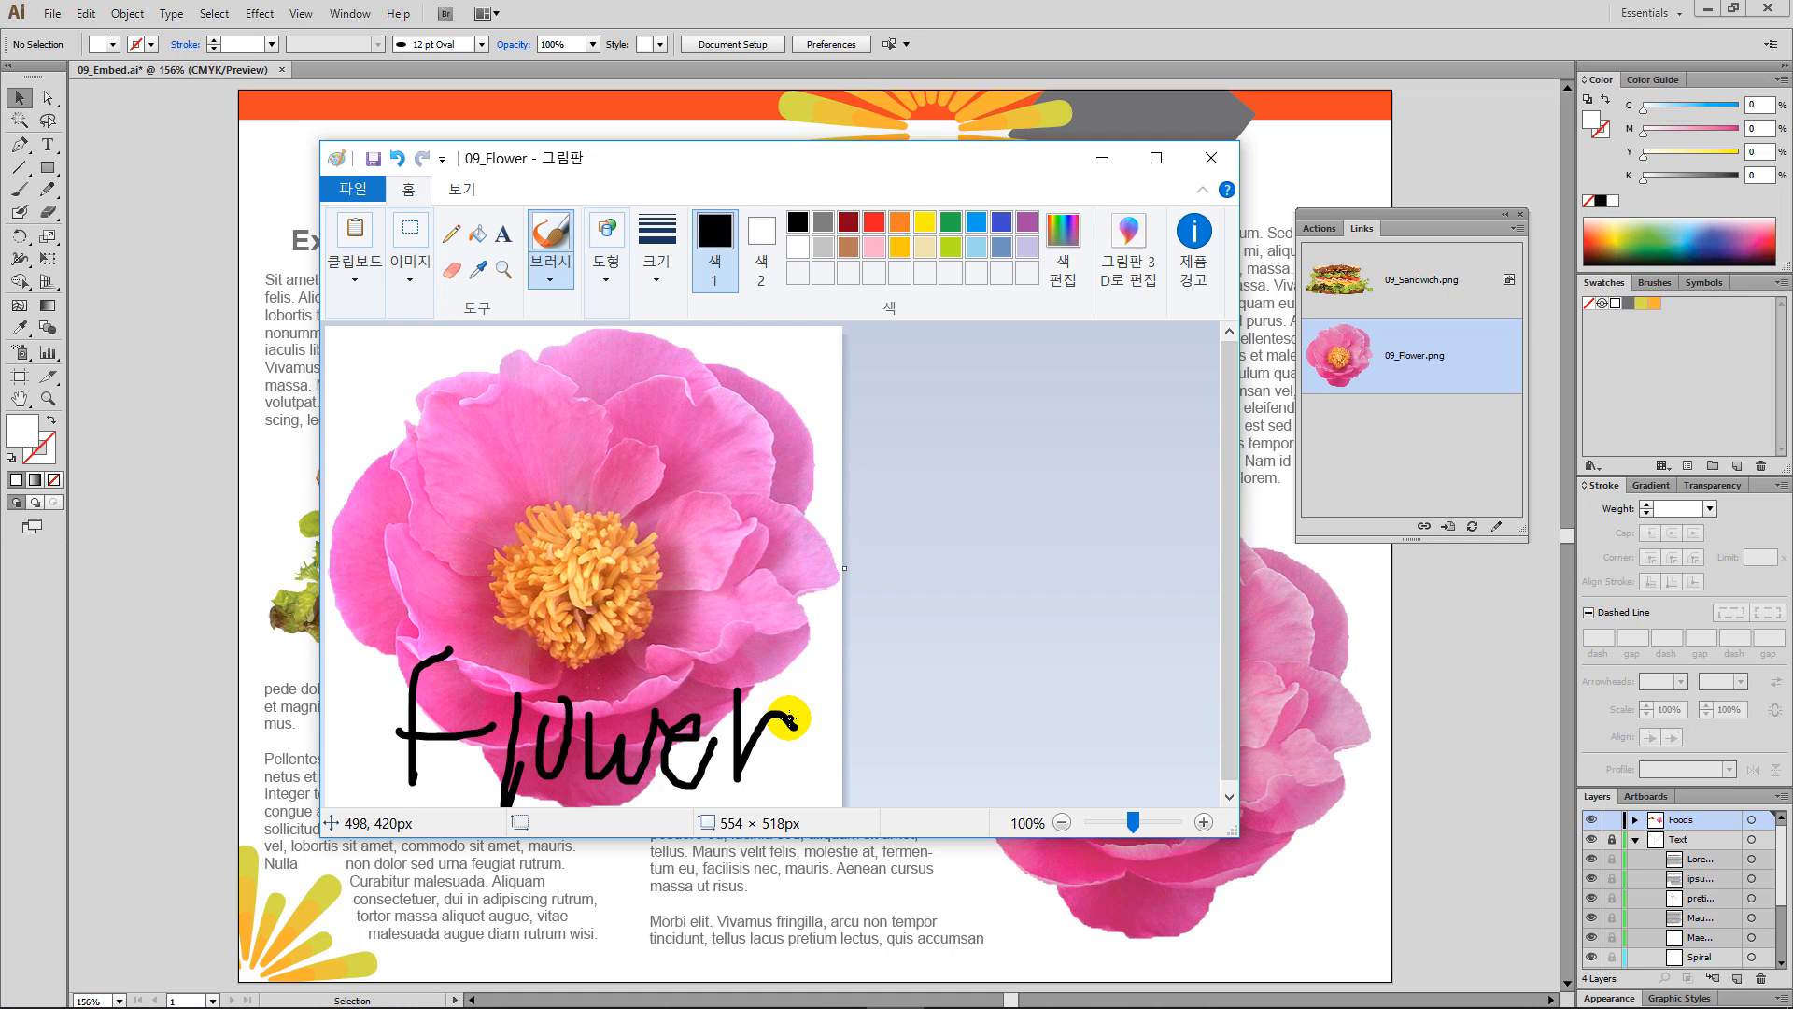
Close the flower image in Paint with its changes saved, and decline updating the modified links back in Illustrator.
{"action": "left_click", "coordinate": [1217, 164]}
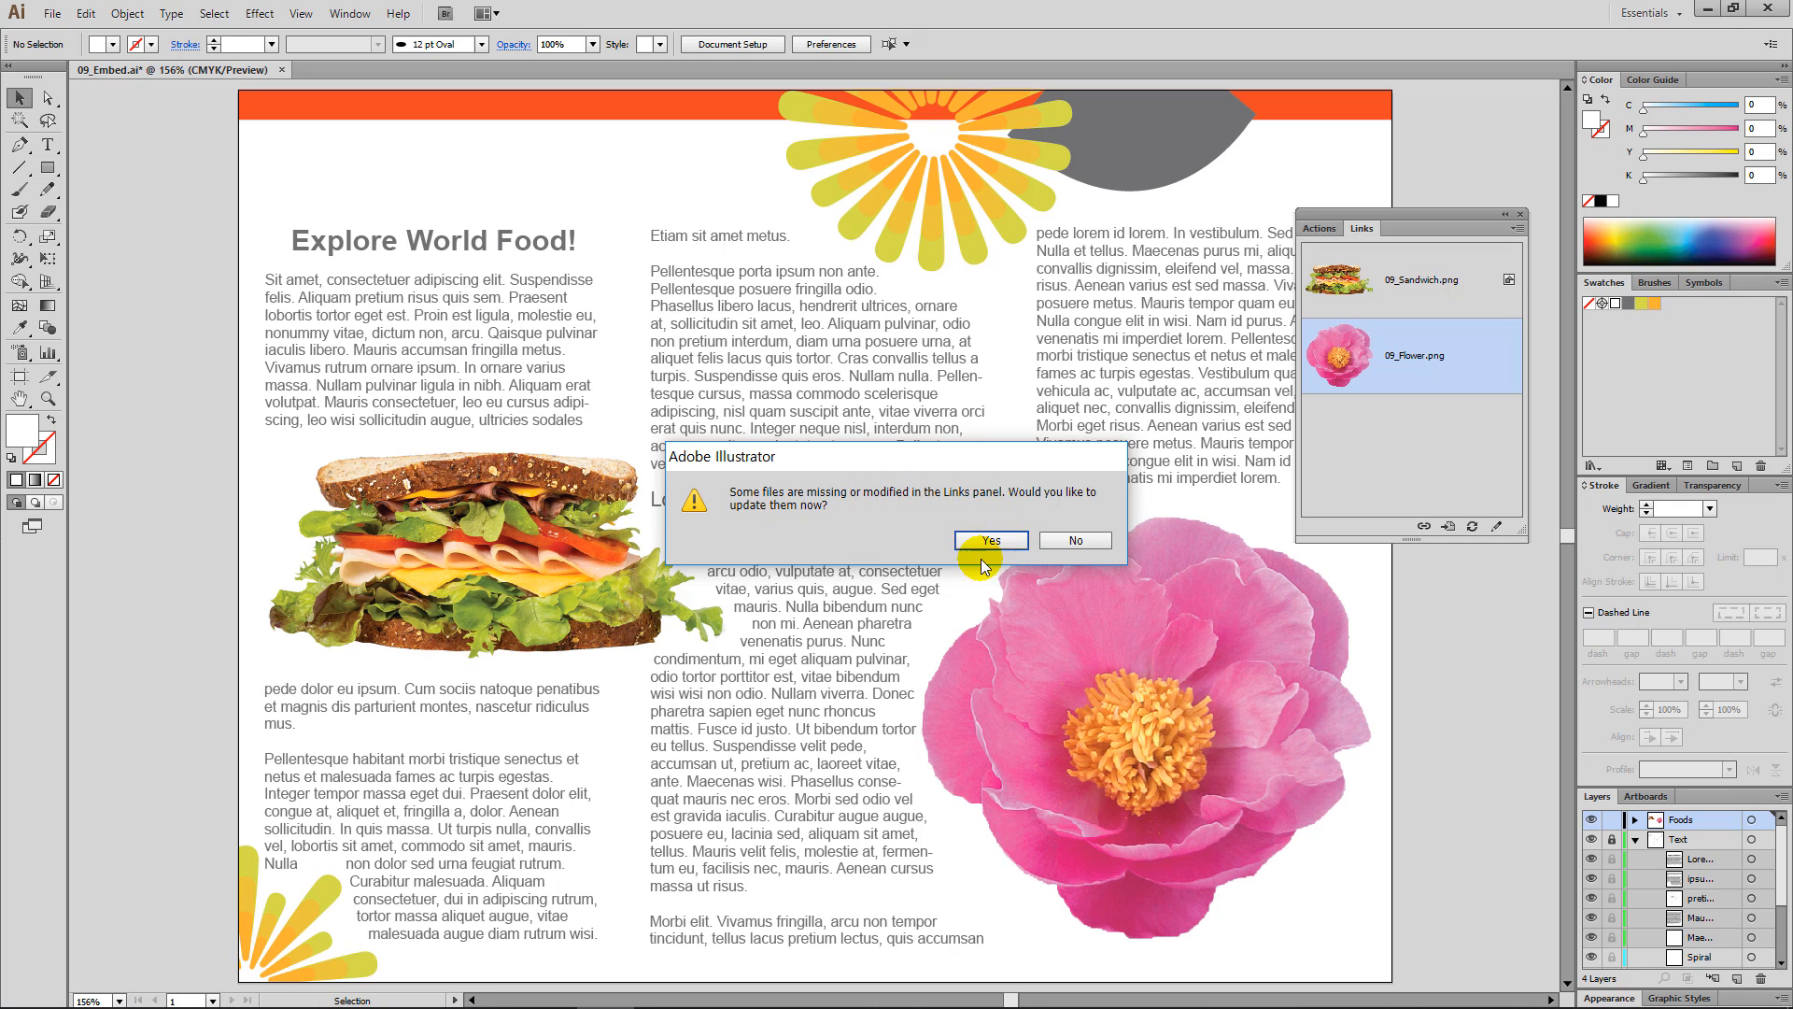
{"action": "left_click", "coordinate": [1078, 541]}
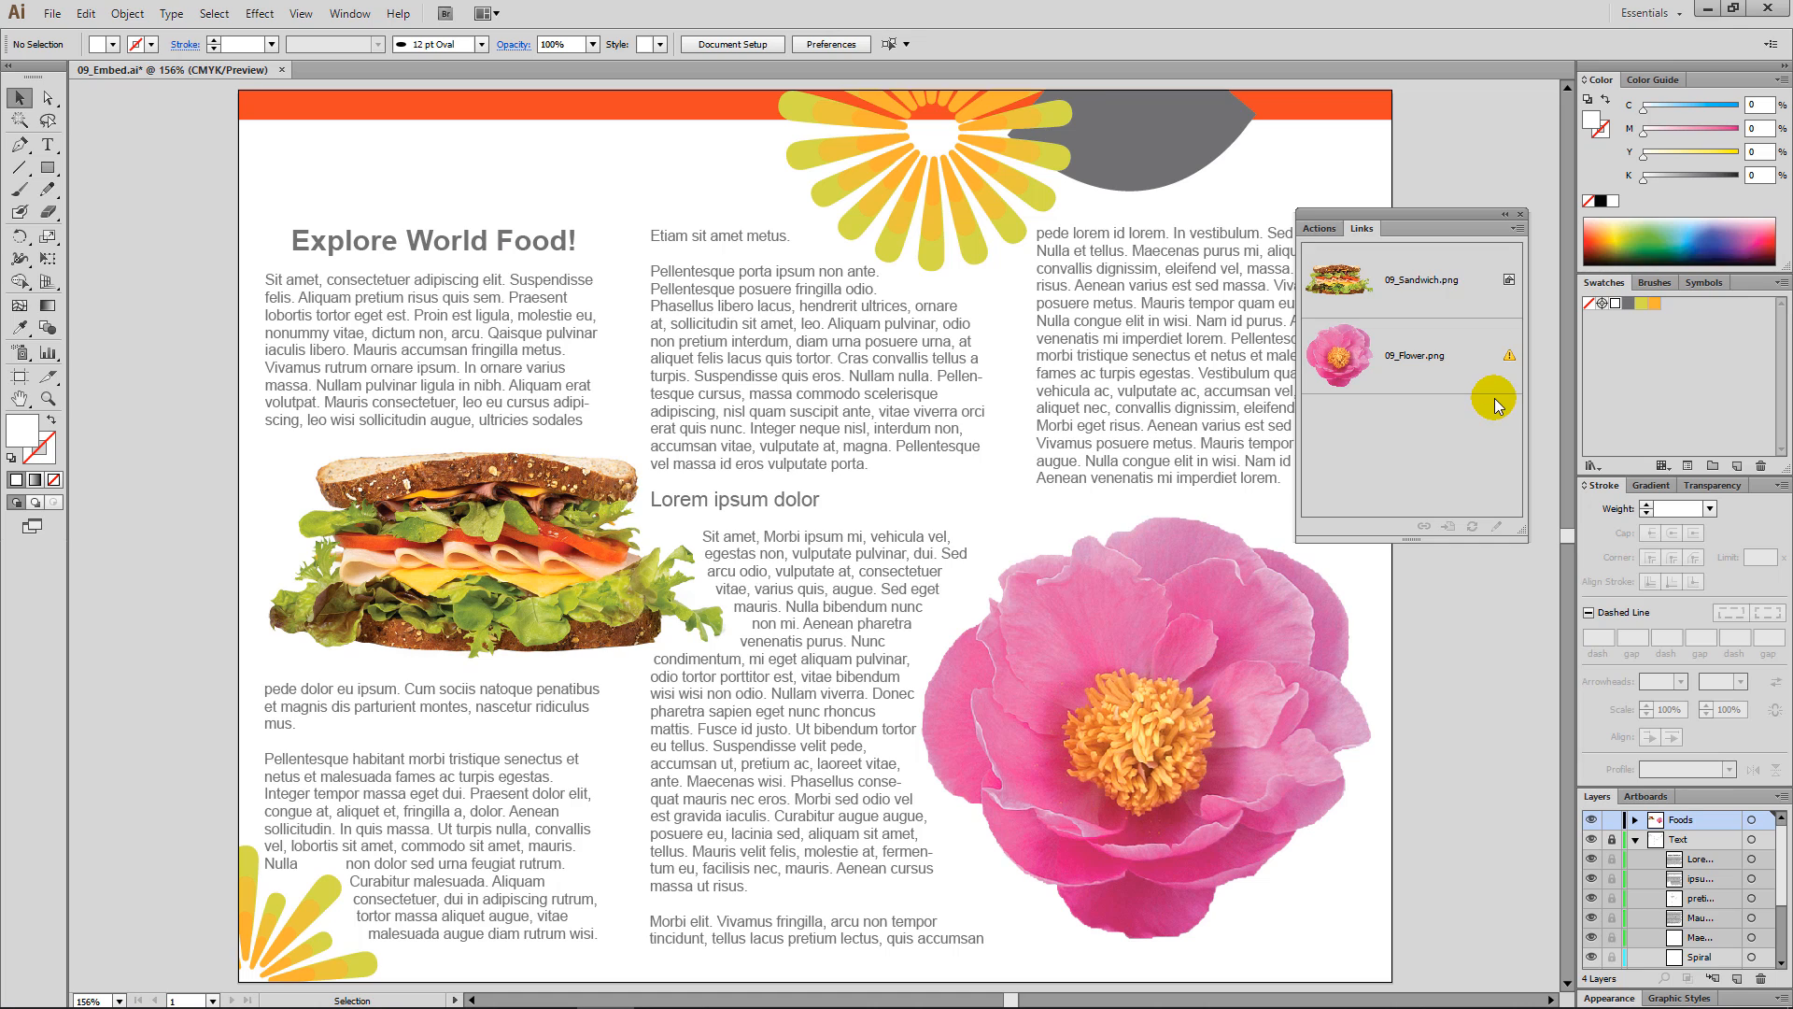
Review the link information of 09_Flower.png and update its modified link.
{"action": "double_click", "coordinate": [1511, 355]}
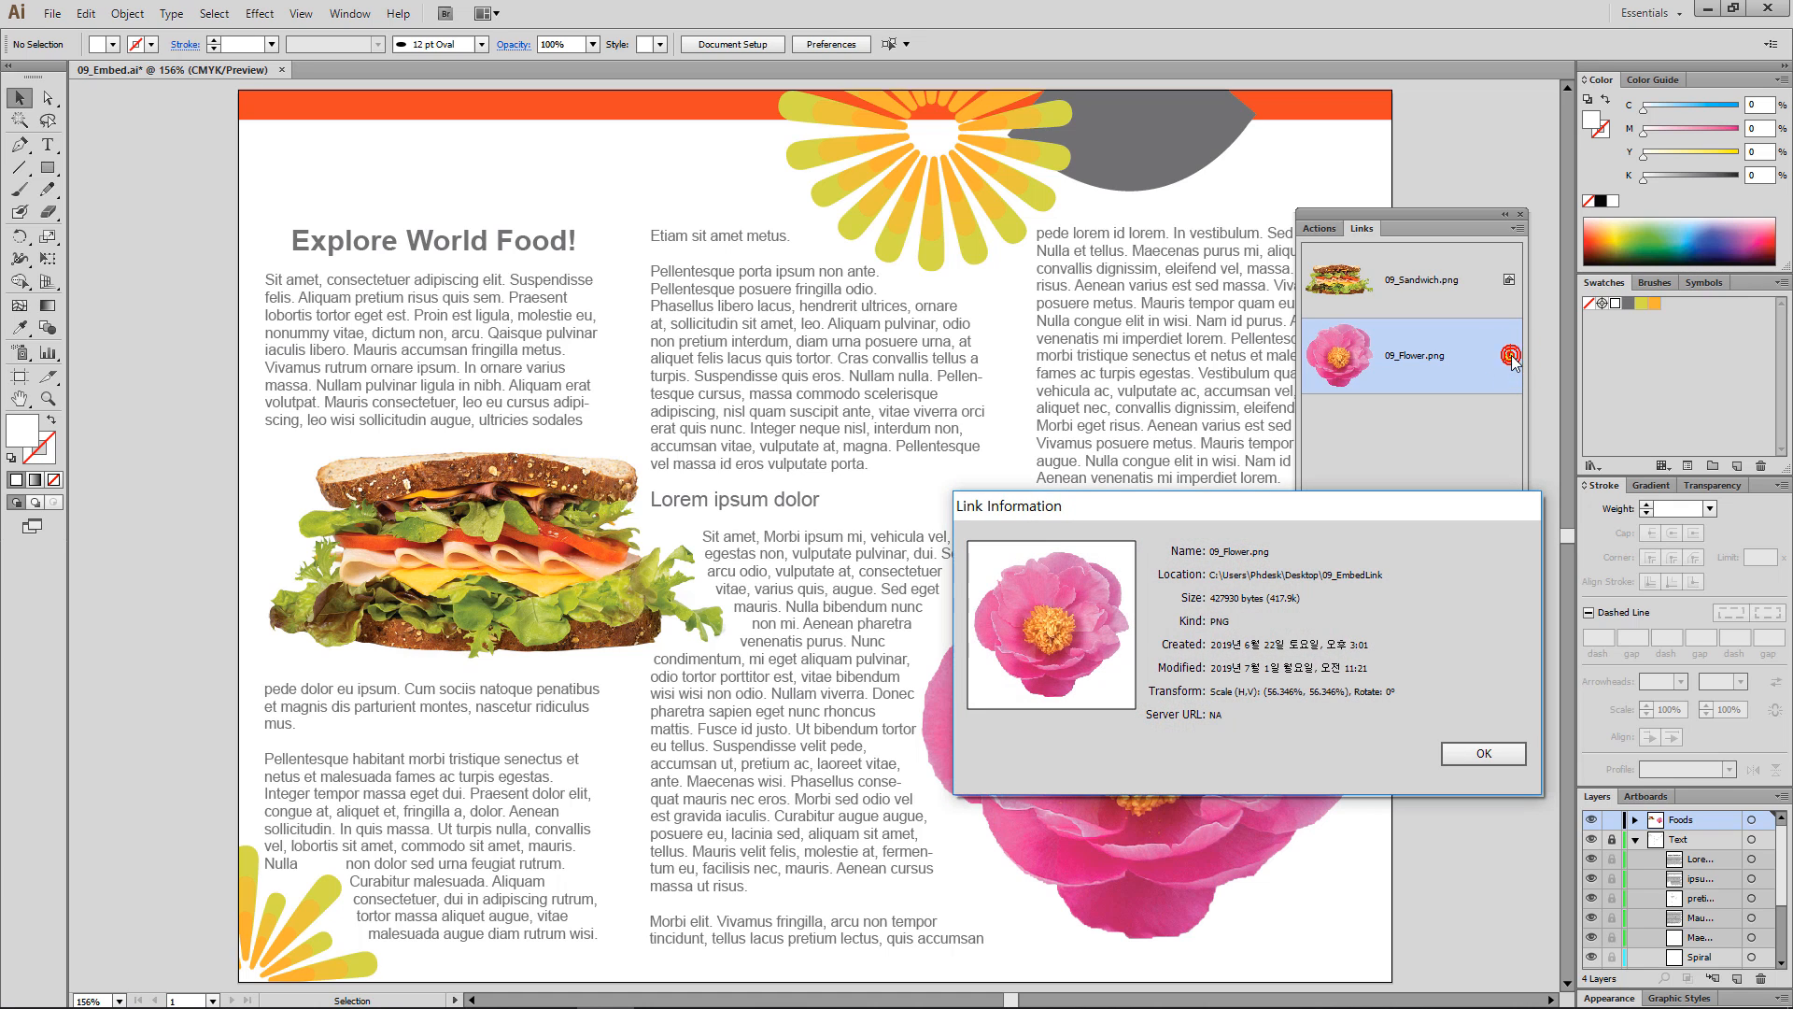
{"action": "left_click_drag", "start_coordinate": [1443, 506], "coordinate": [1442, 571]}
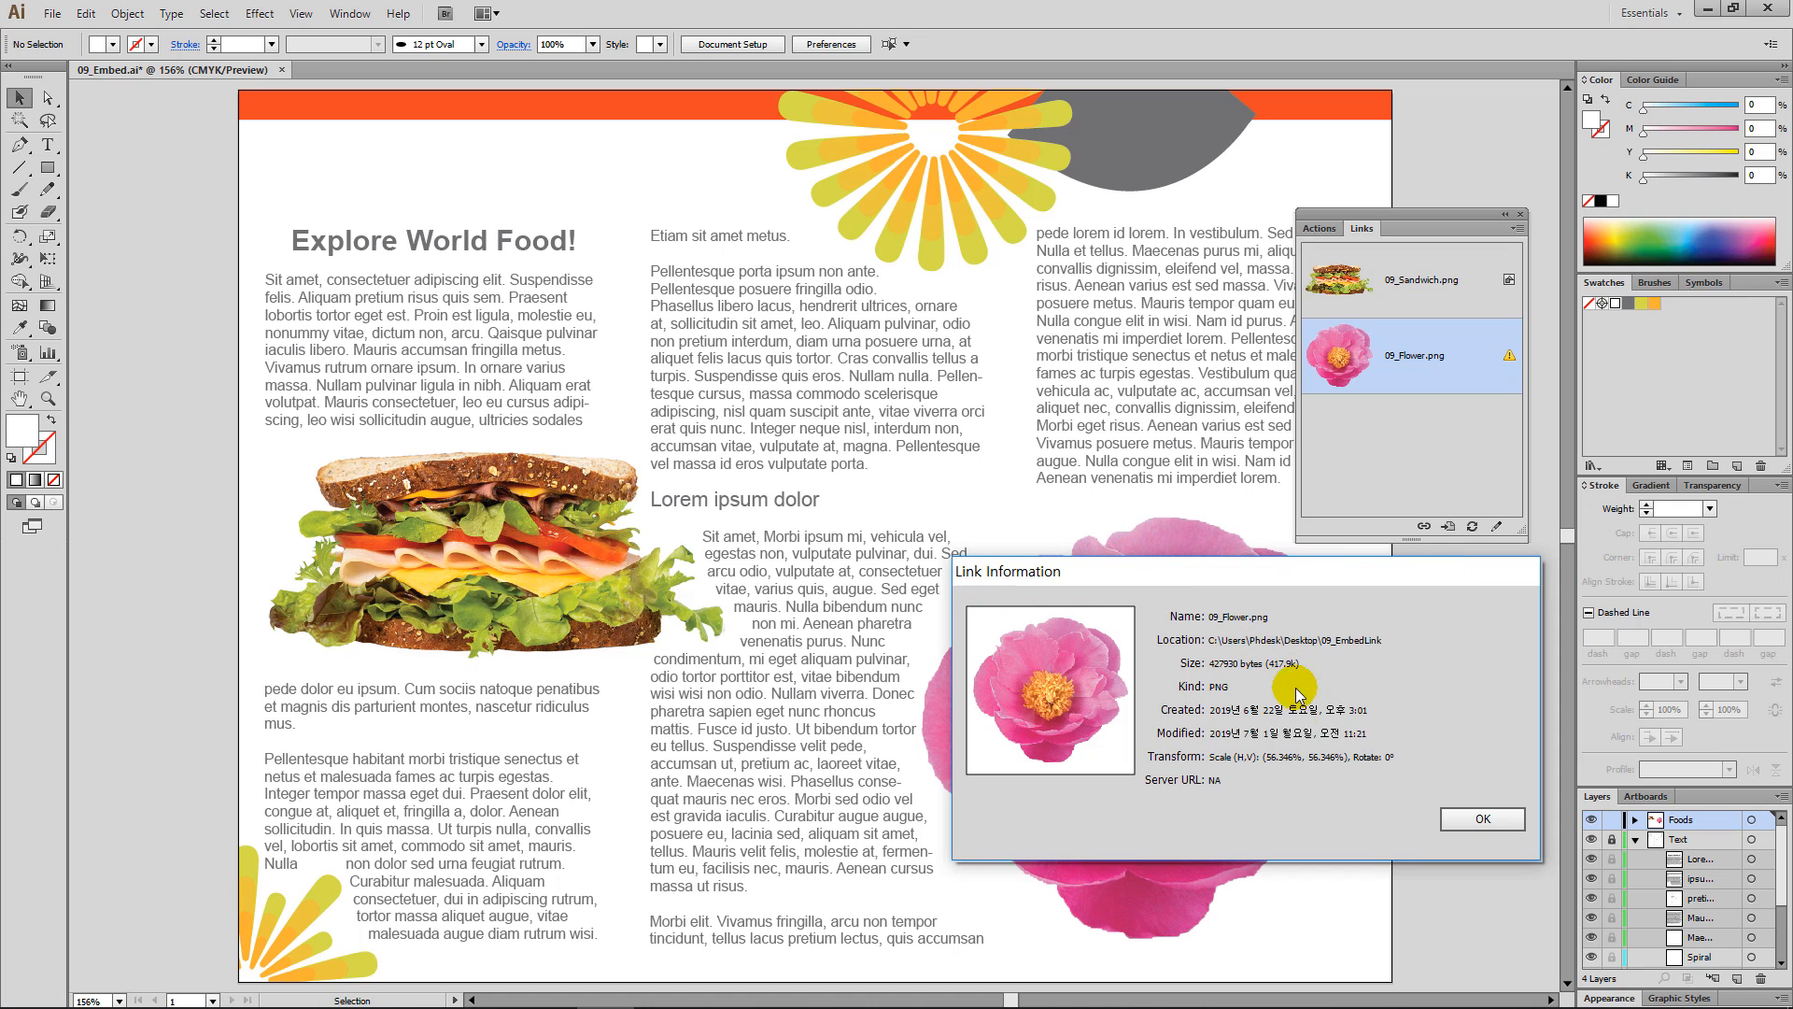
{"action": "left_click", "coordinate": [1484, 820]}
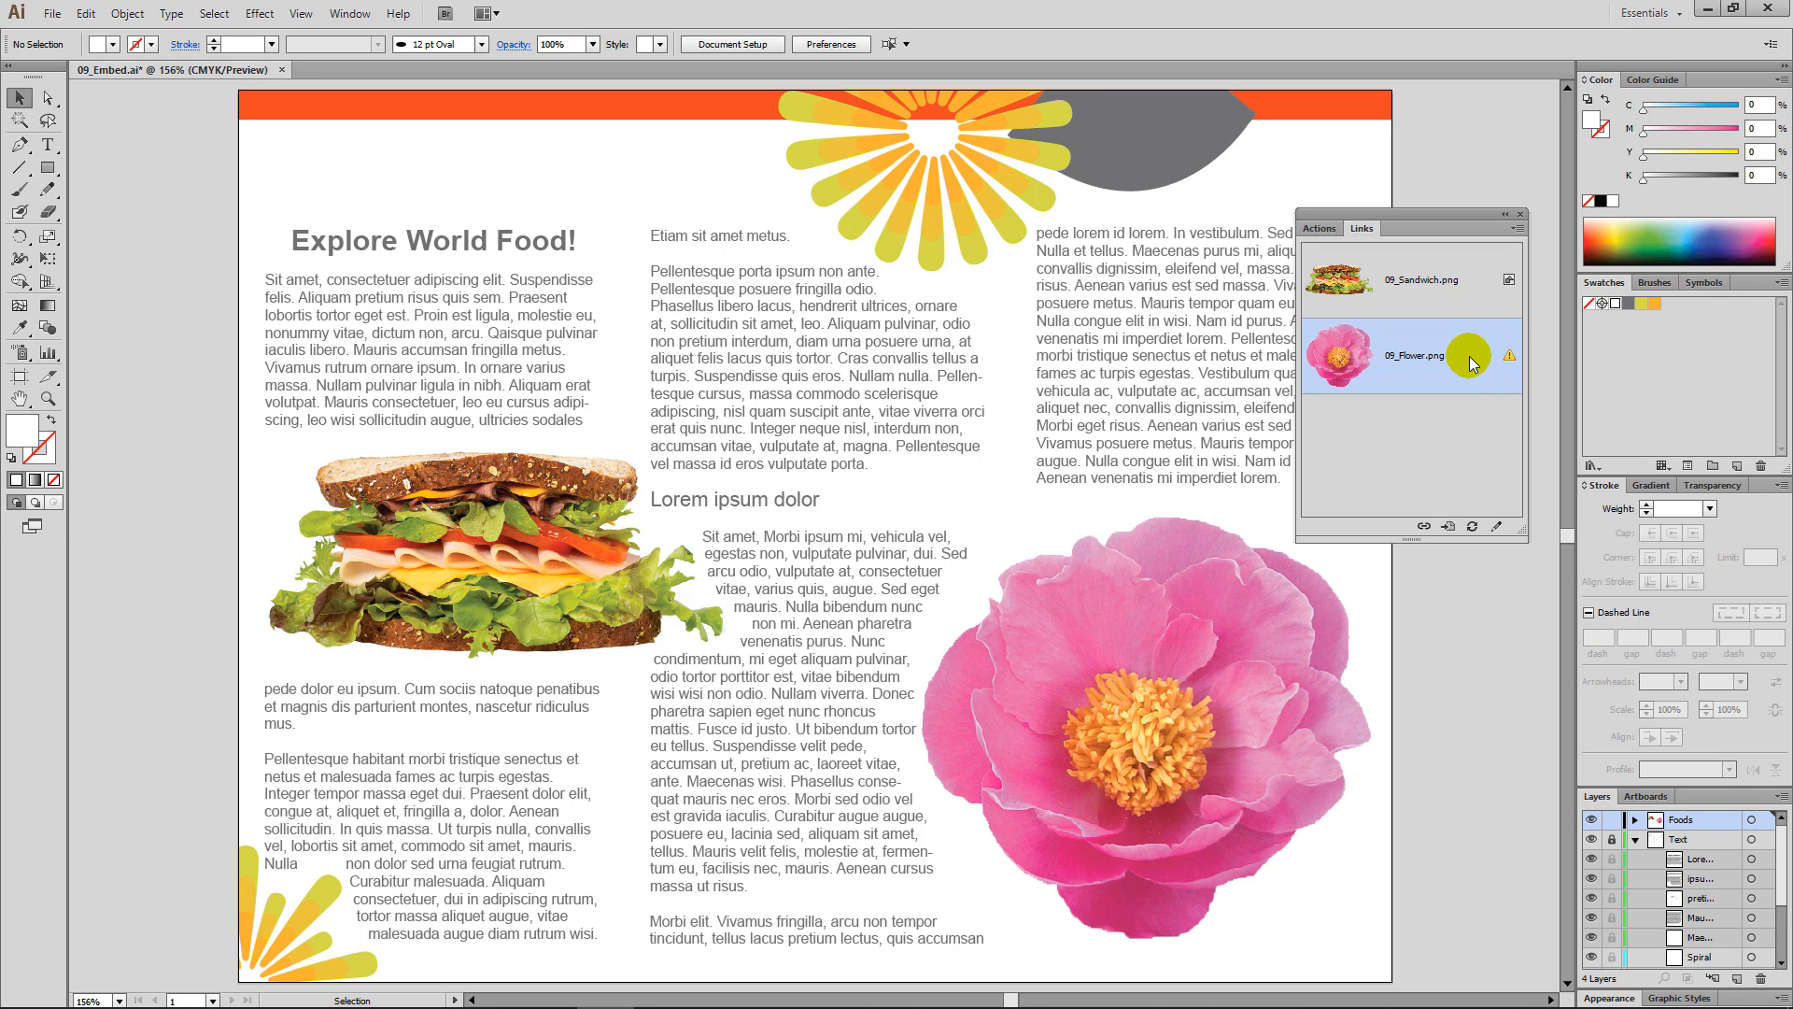
{"action": "left_click", "coordinate": [1471, 528]}
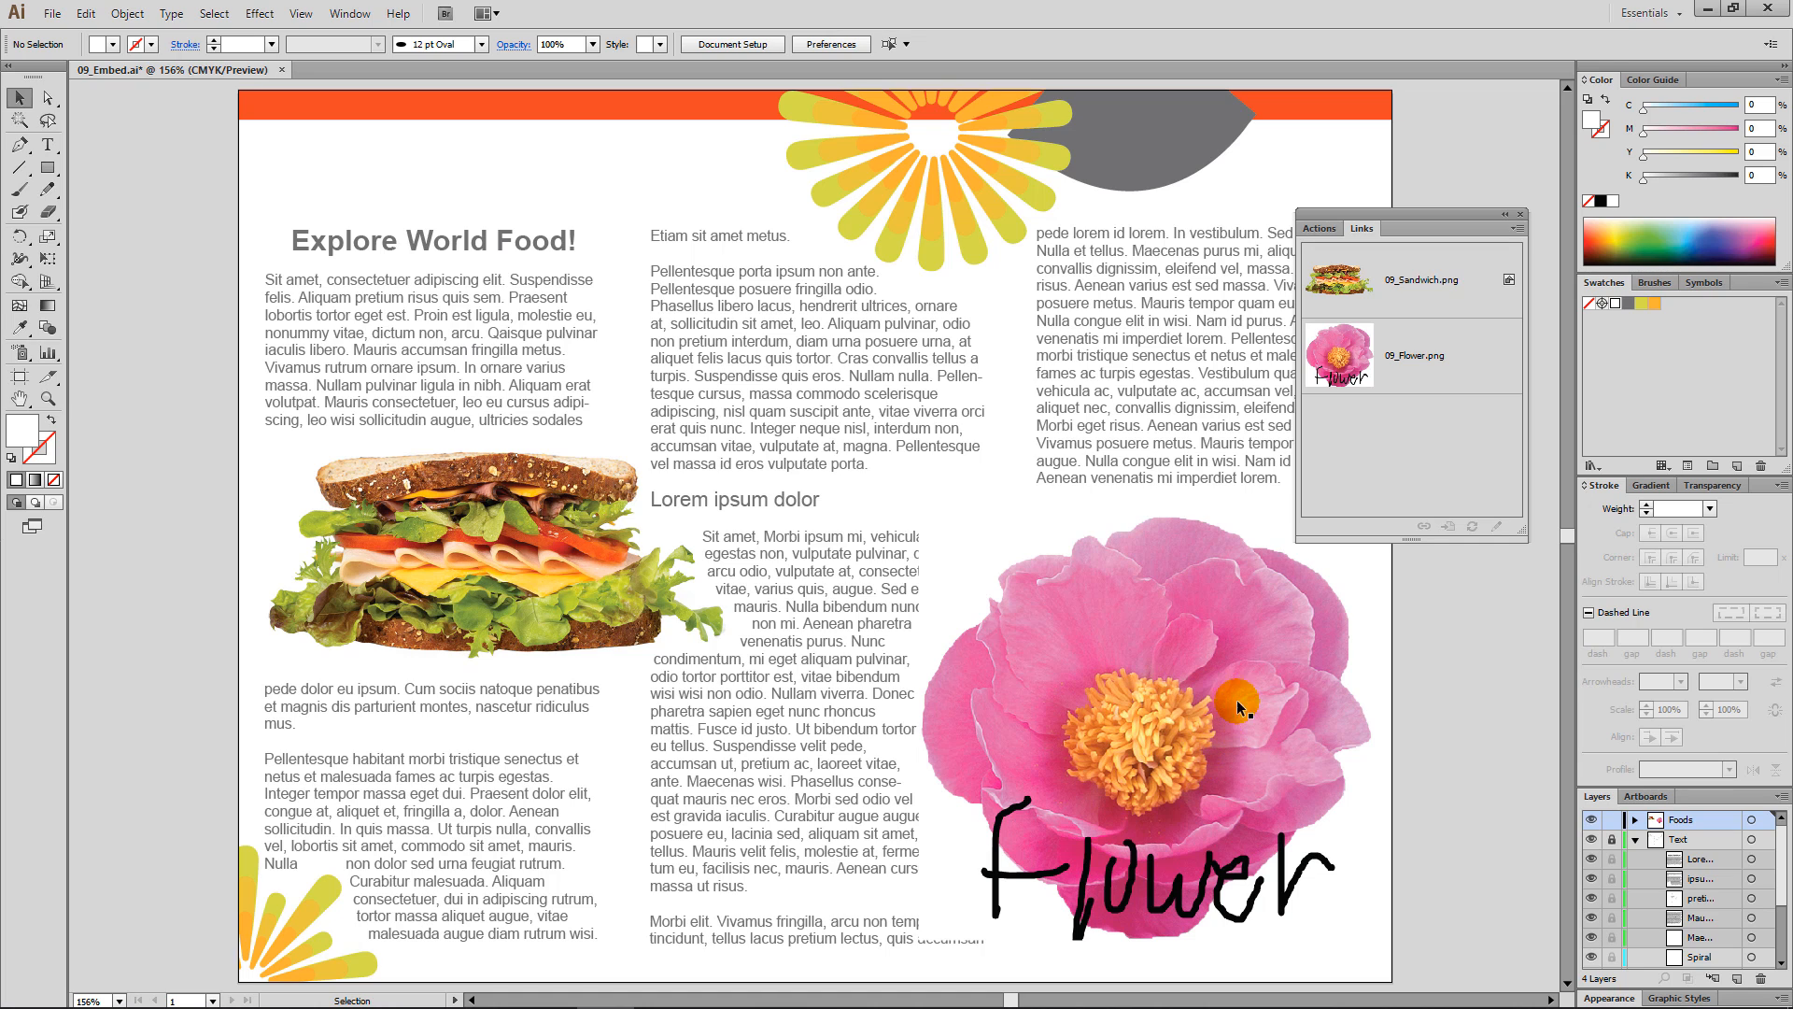
Relink the 09_Flower.png image to 09_Noodle.png as a linked file, and deselect it.
{"action": "left_click", "coordinate": [1498, 372]}
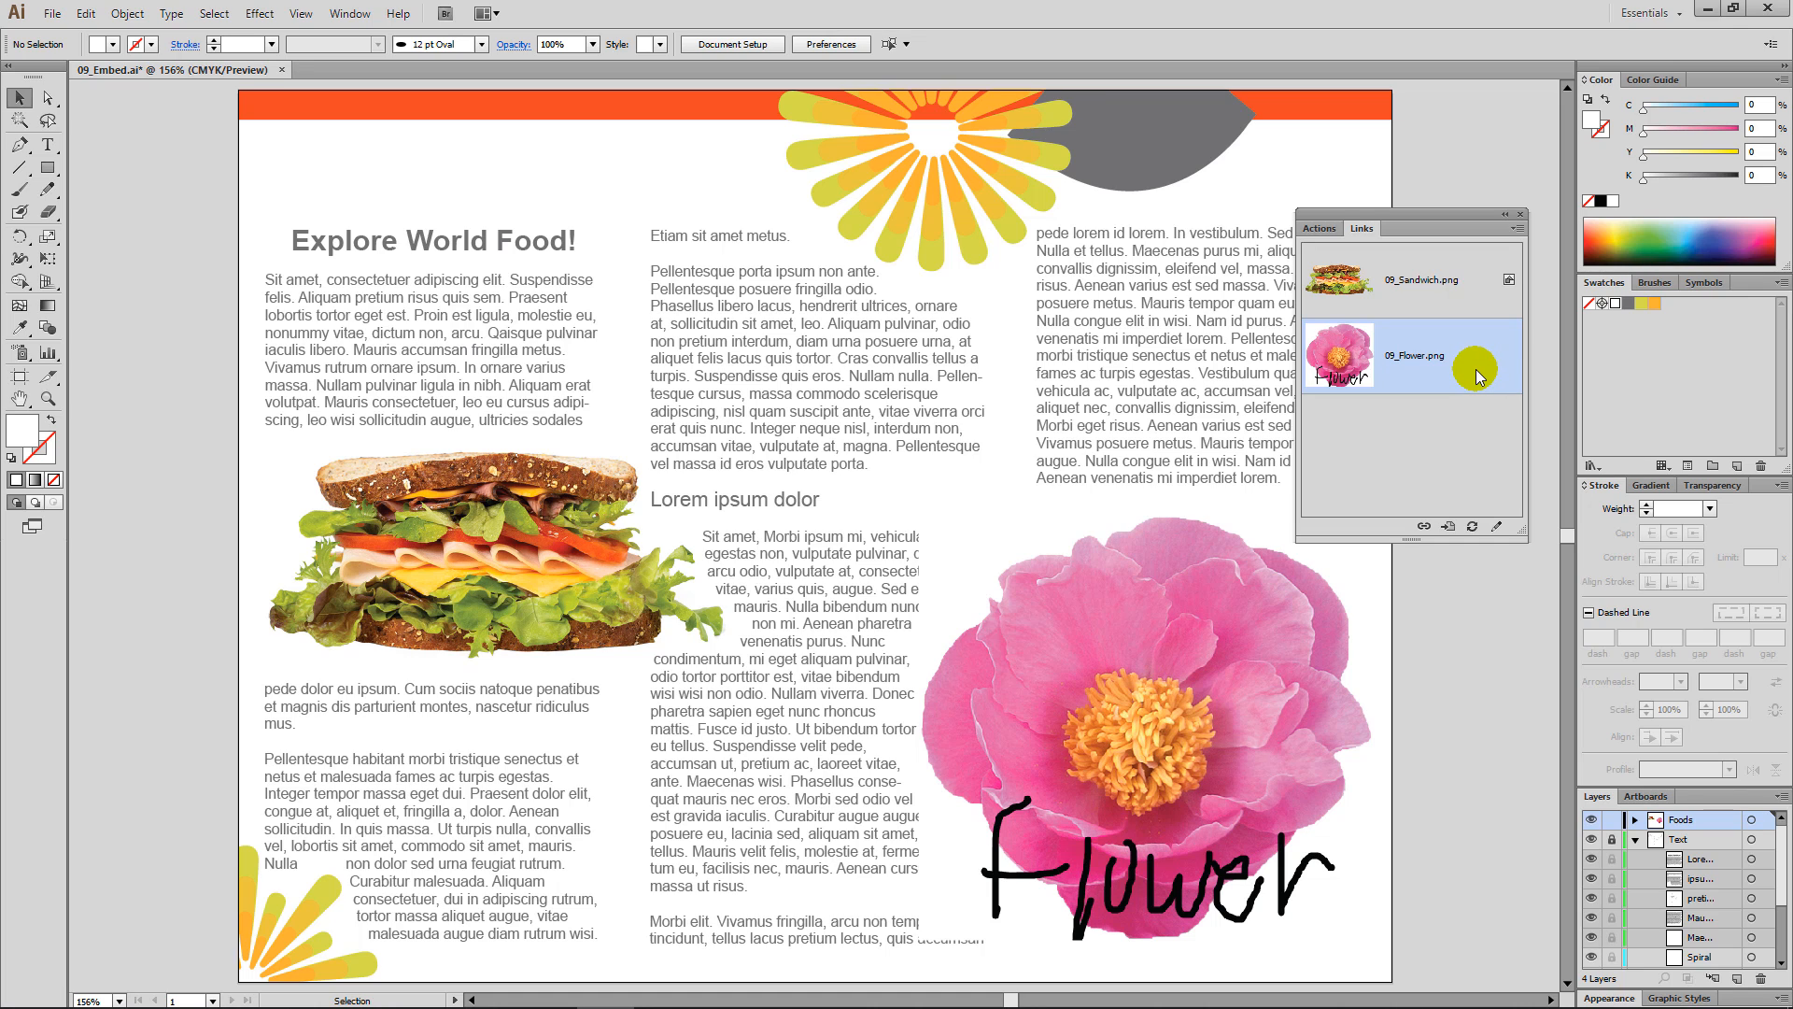
{"action": "left_click", "coordinate": [1424, 529]}
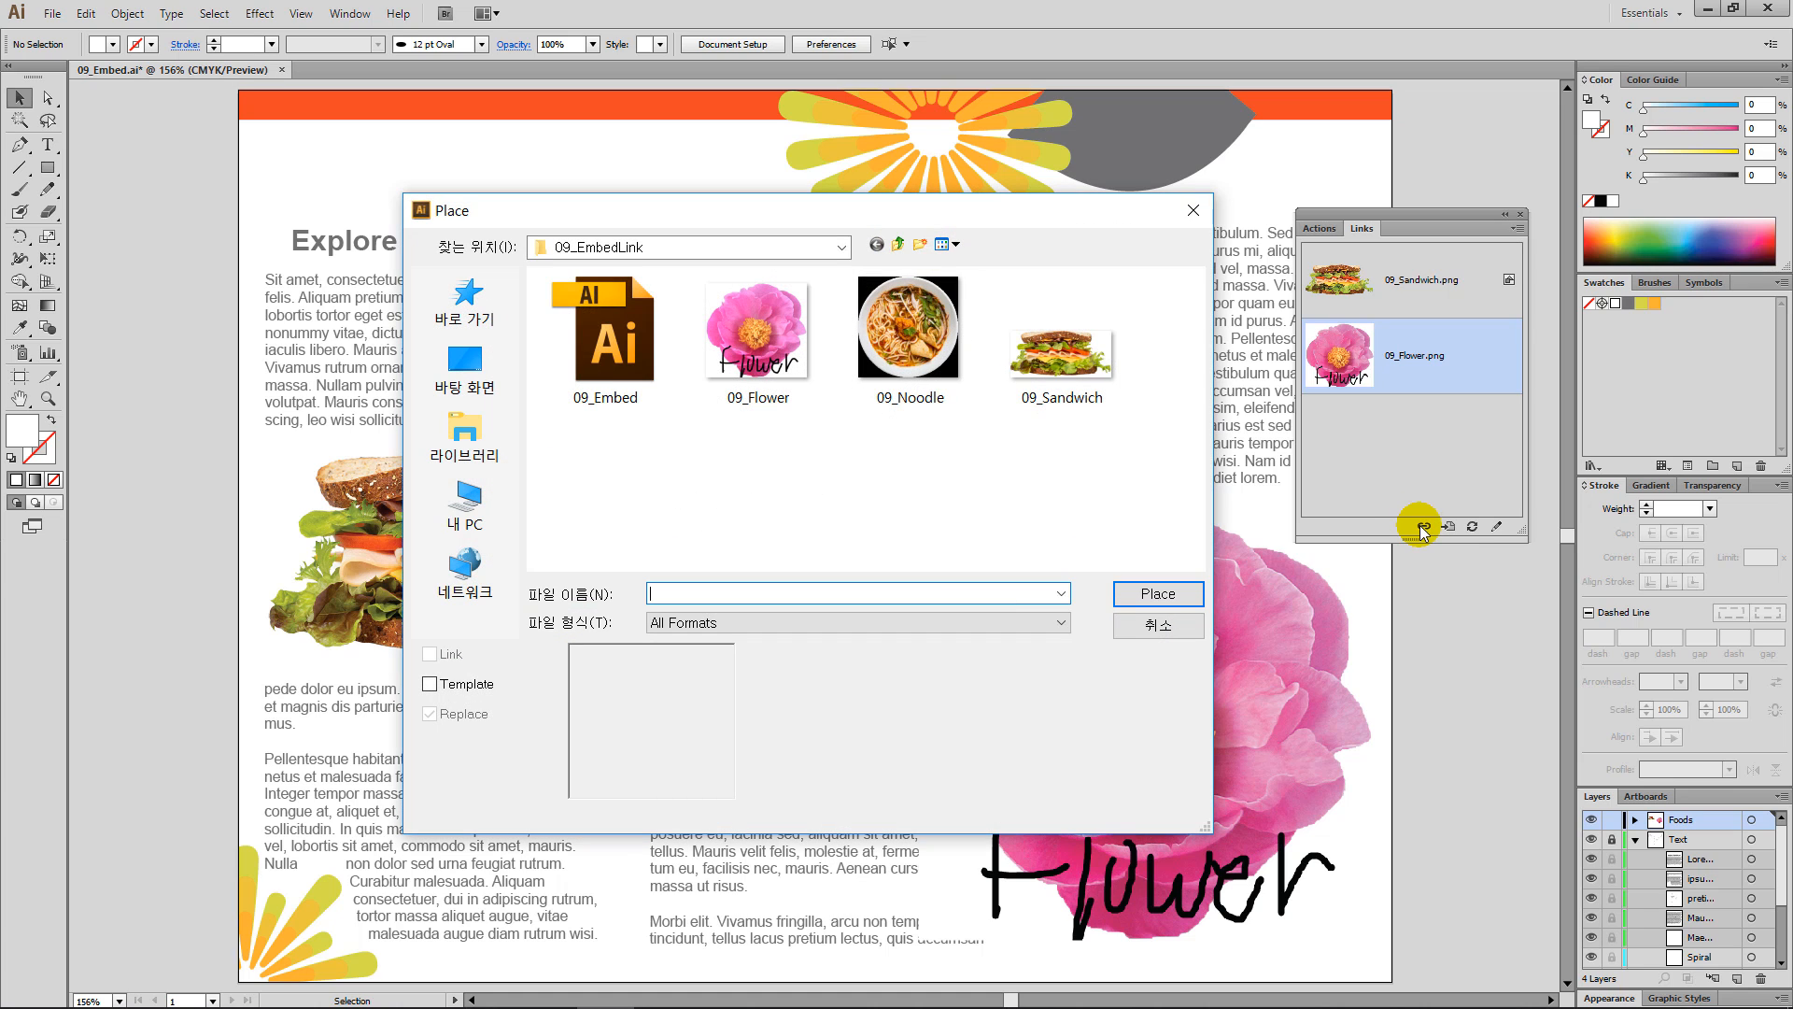
{"action": "left_click", "coordinate": [910, 374]}
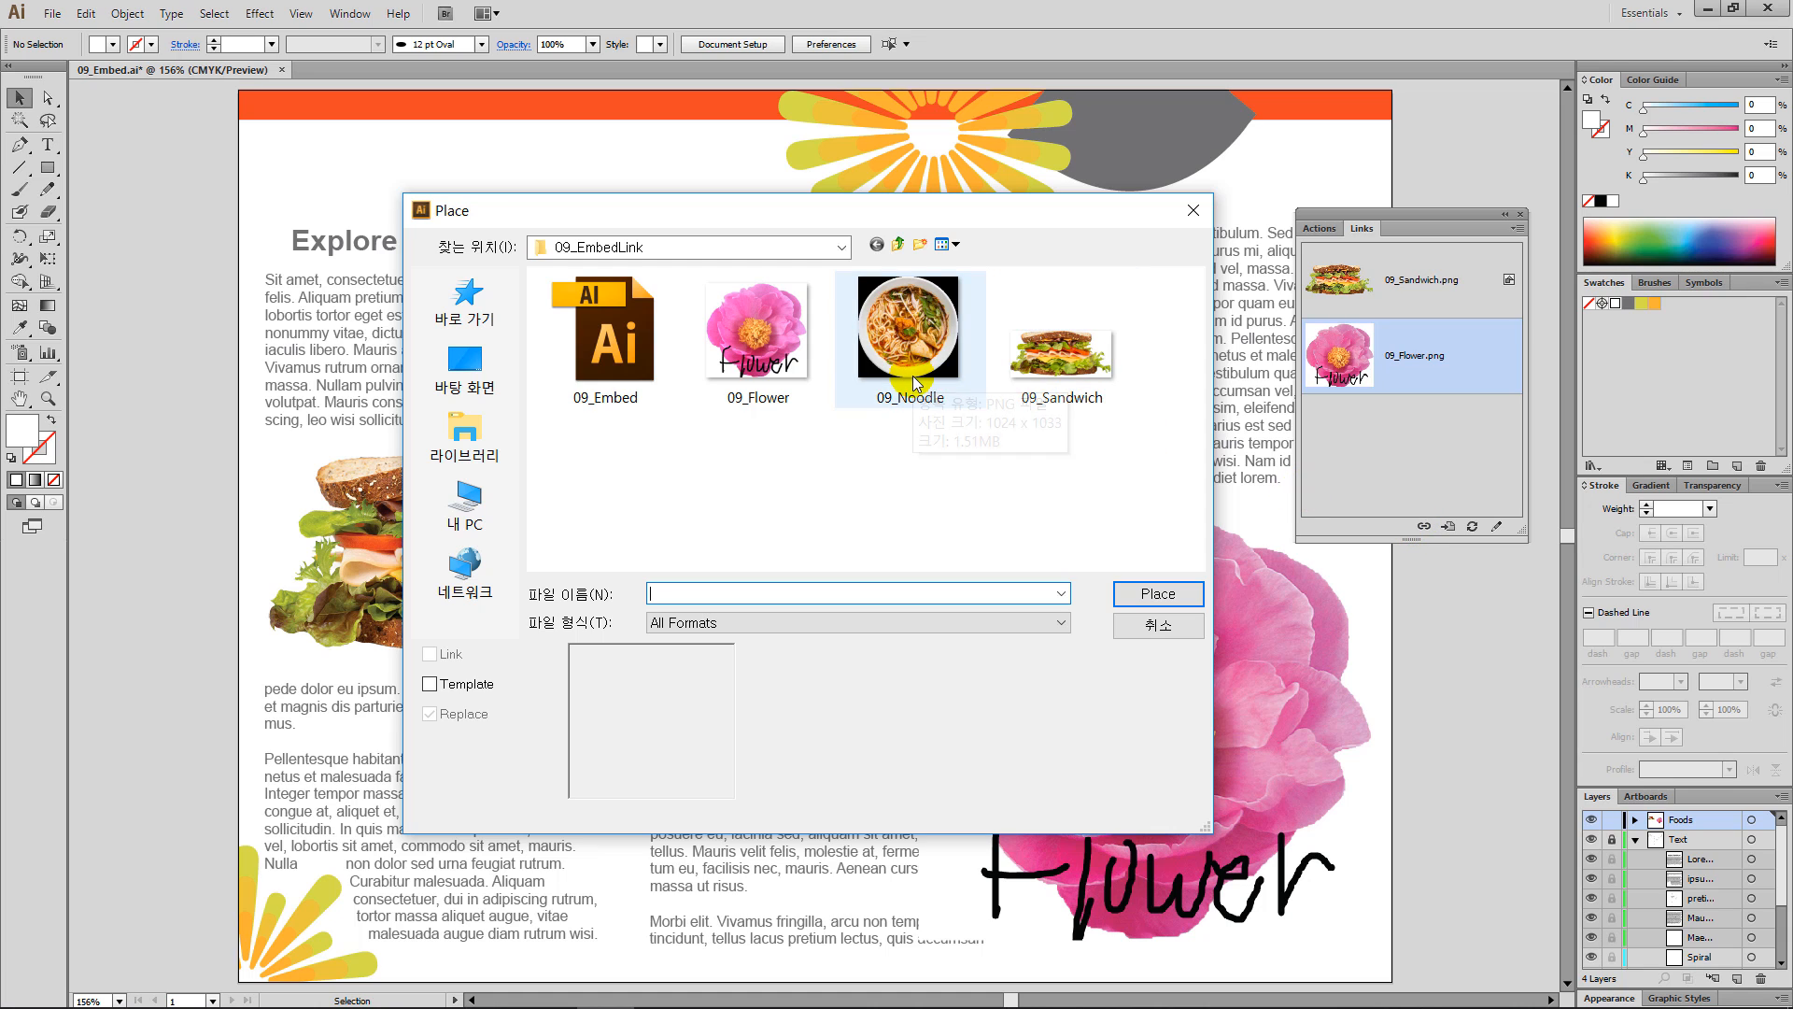
{"action": "left_click", "coordinate": [882, 485]}
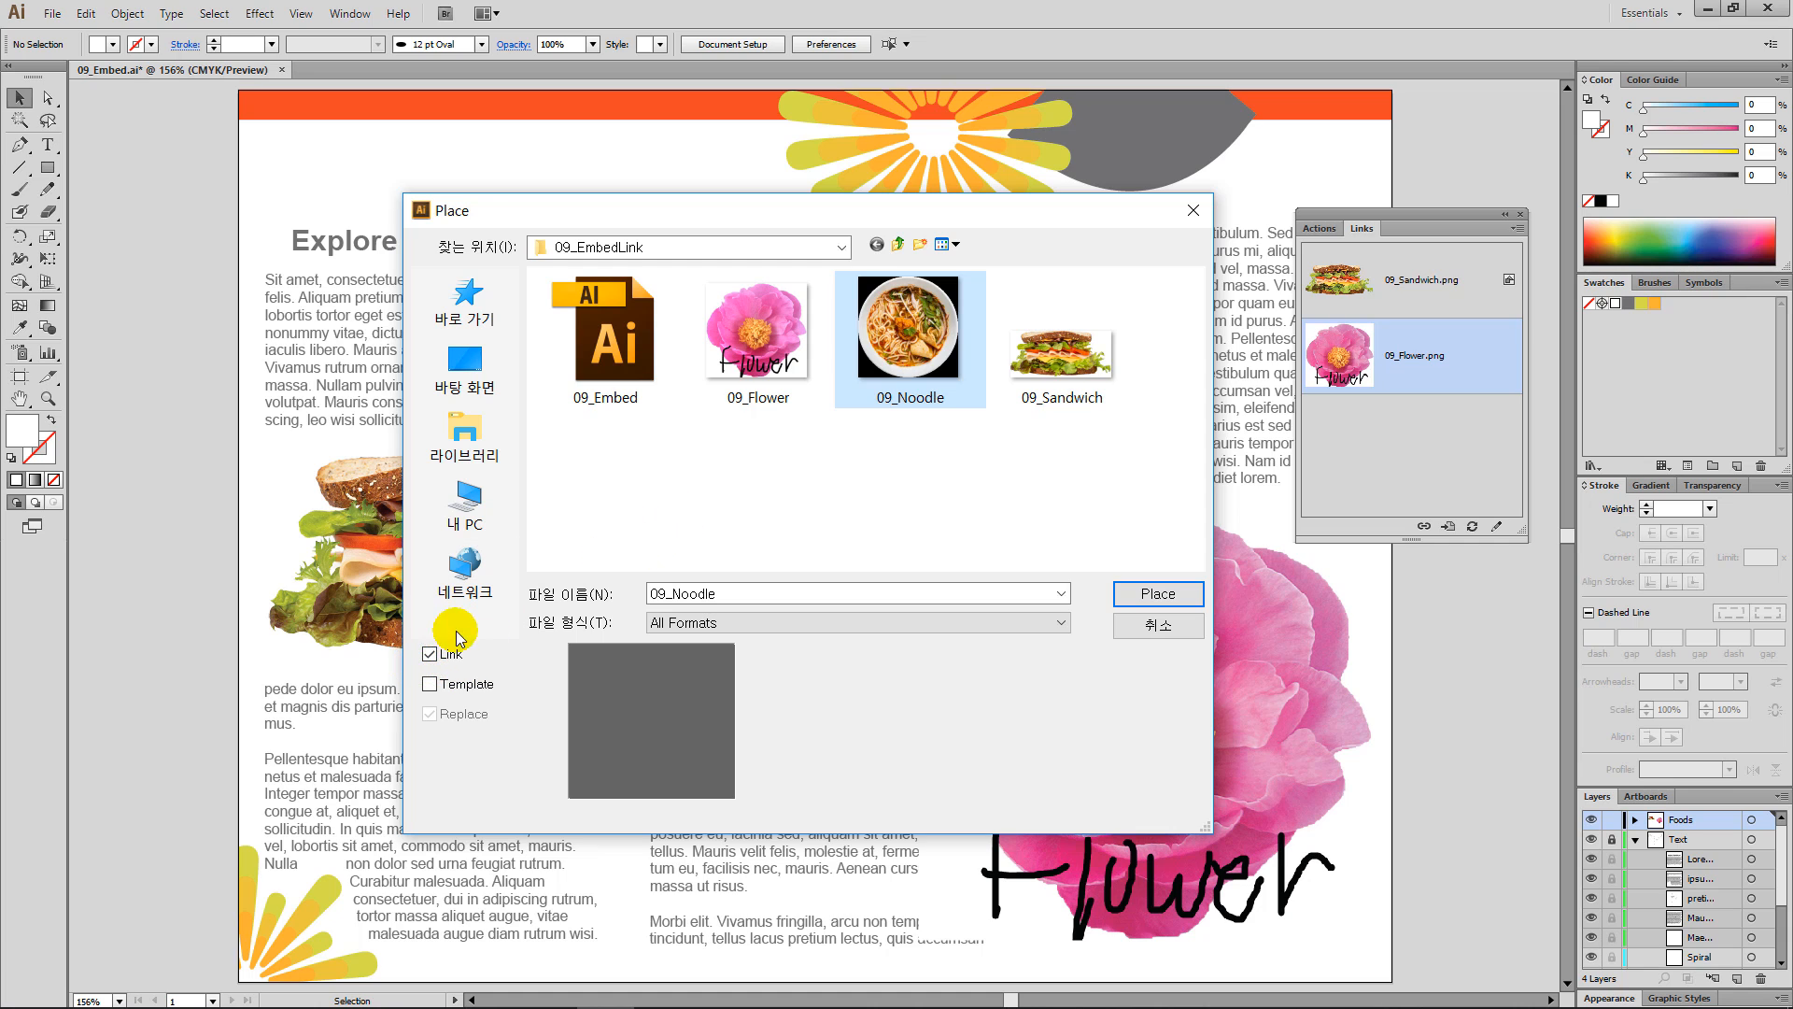
{"action": "left_click", "coordinate": [1130, 603]}
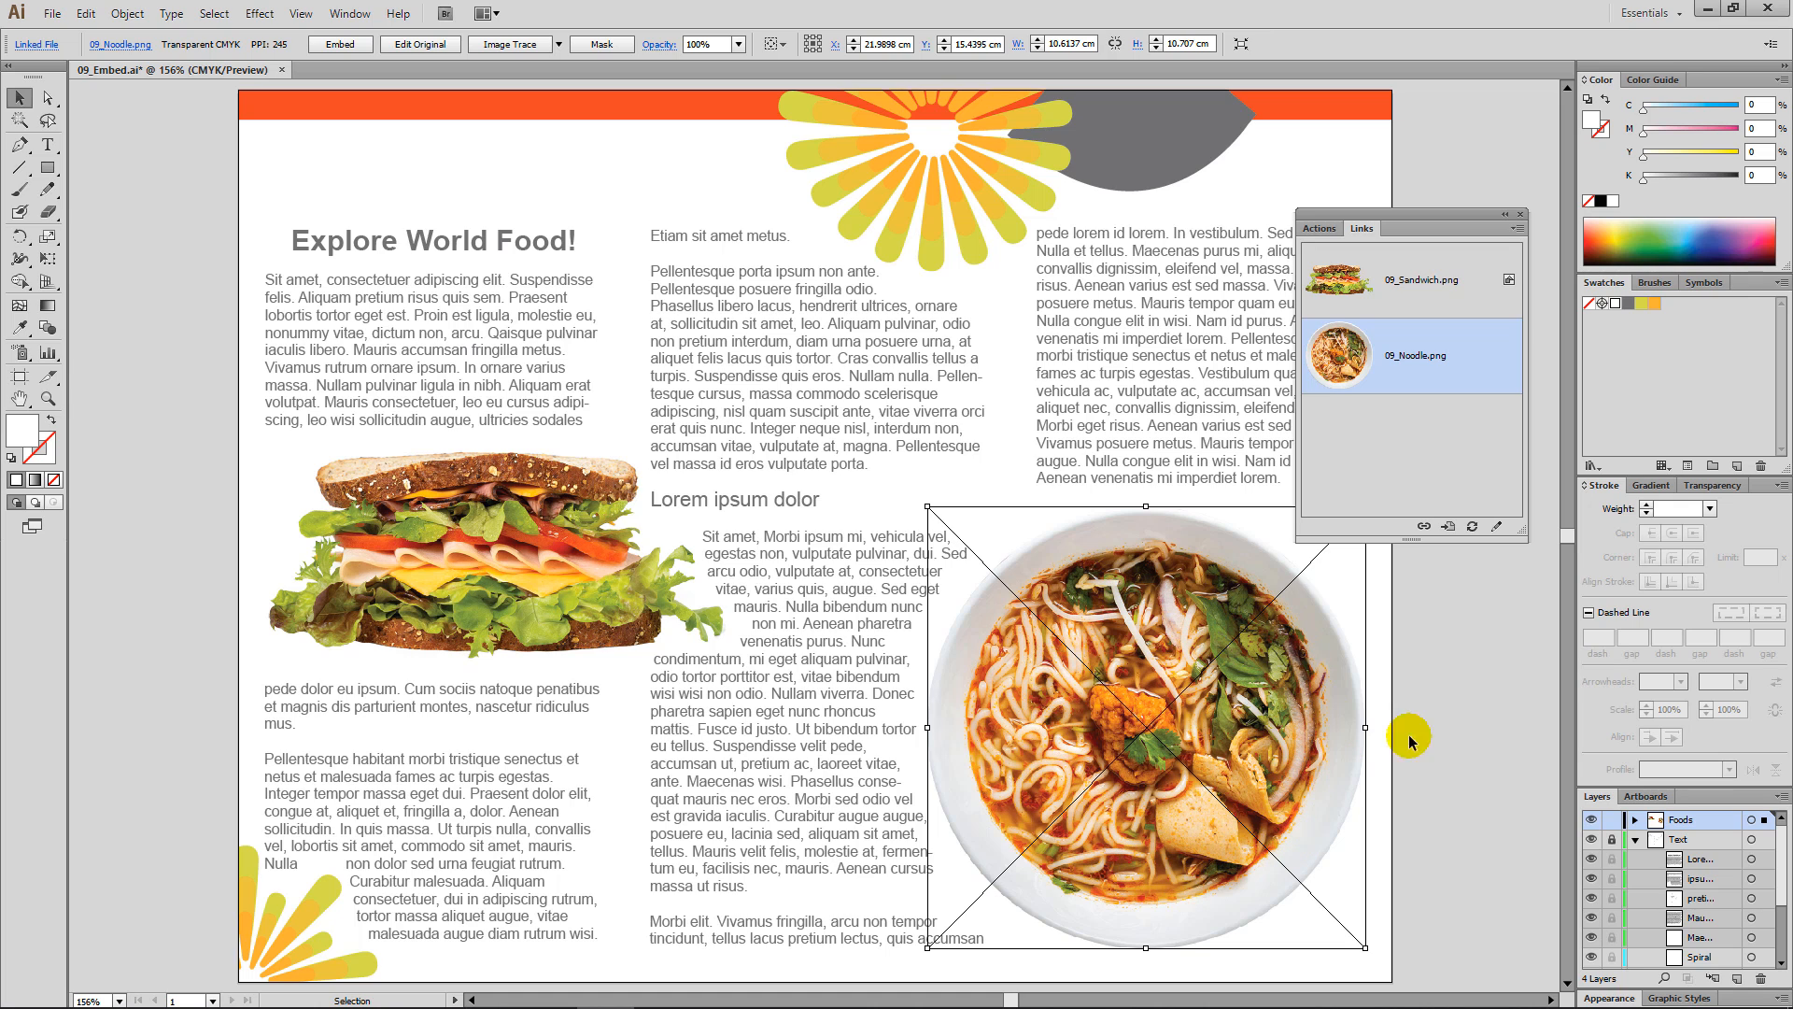
{"action": "left_click", "coordinate": [1474, 730]}
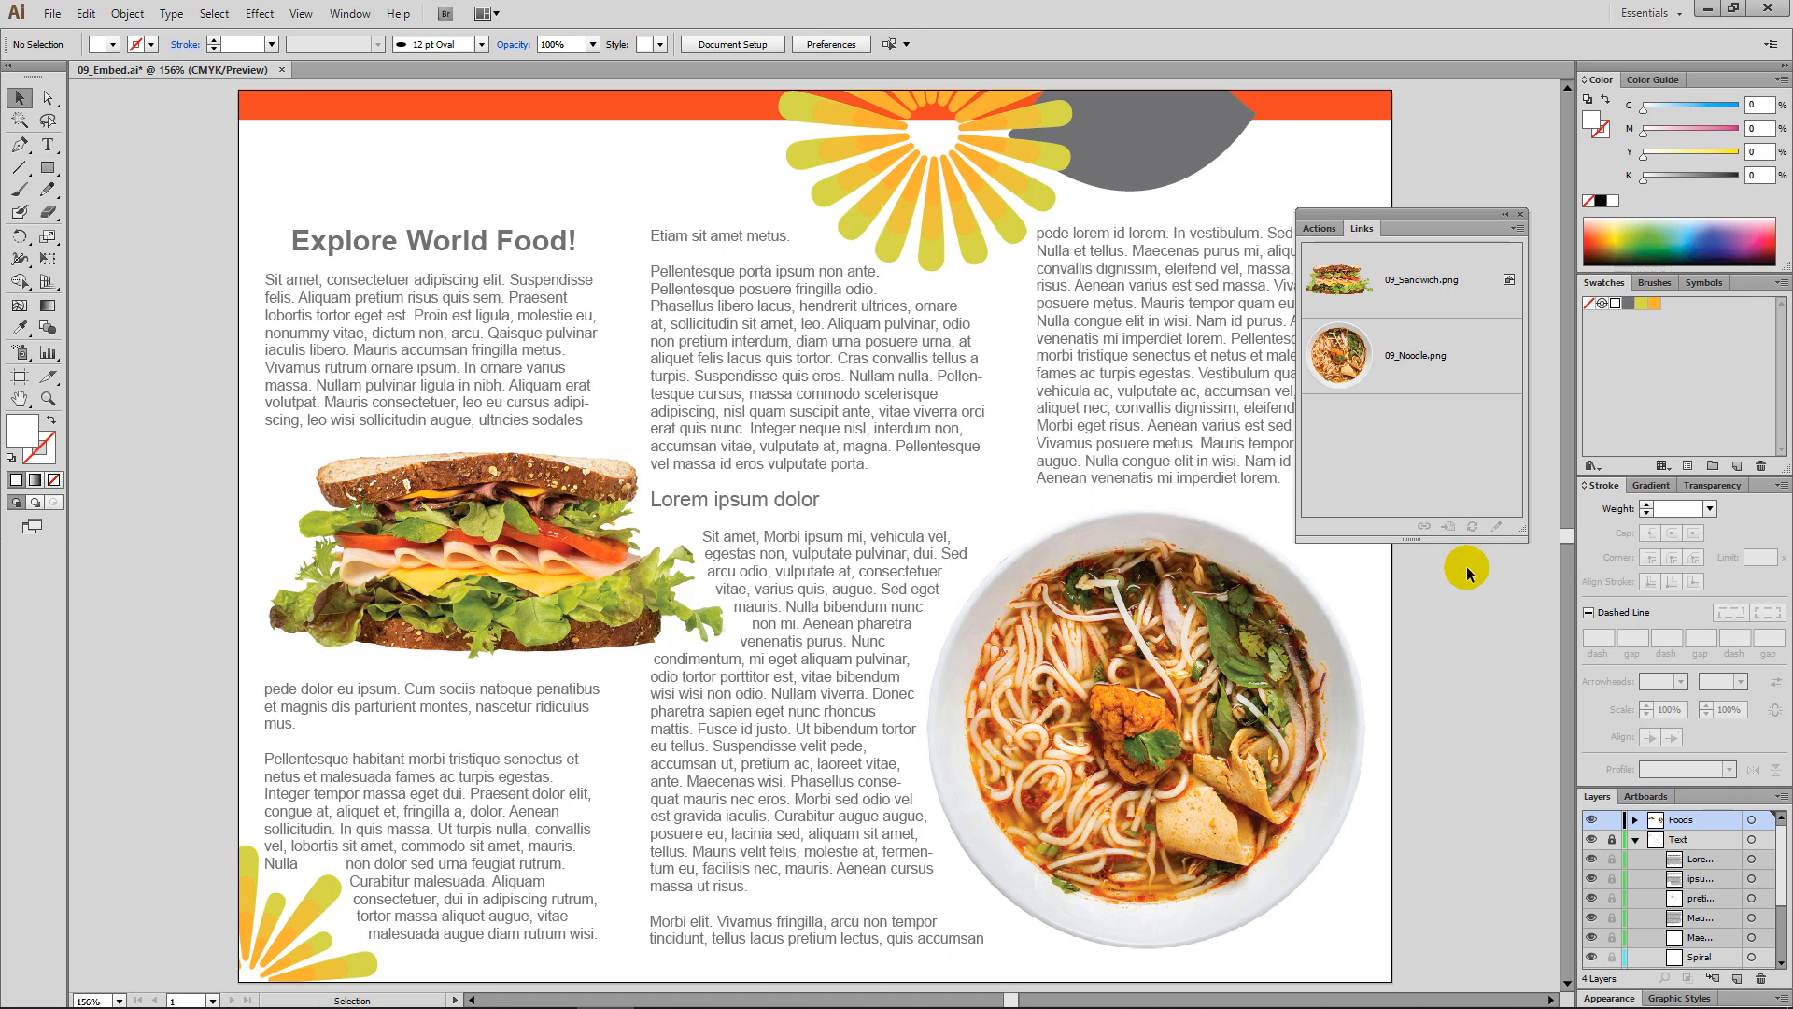
{"action": "left_click", "coordinate": [1477, 358]}
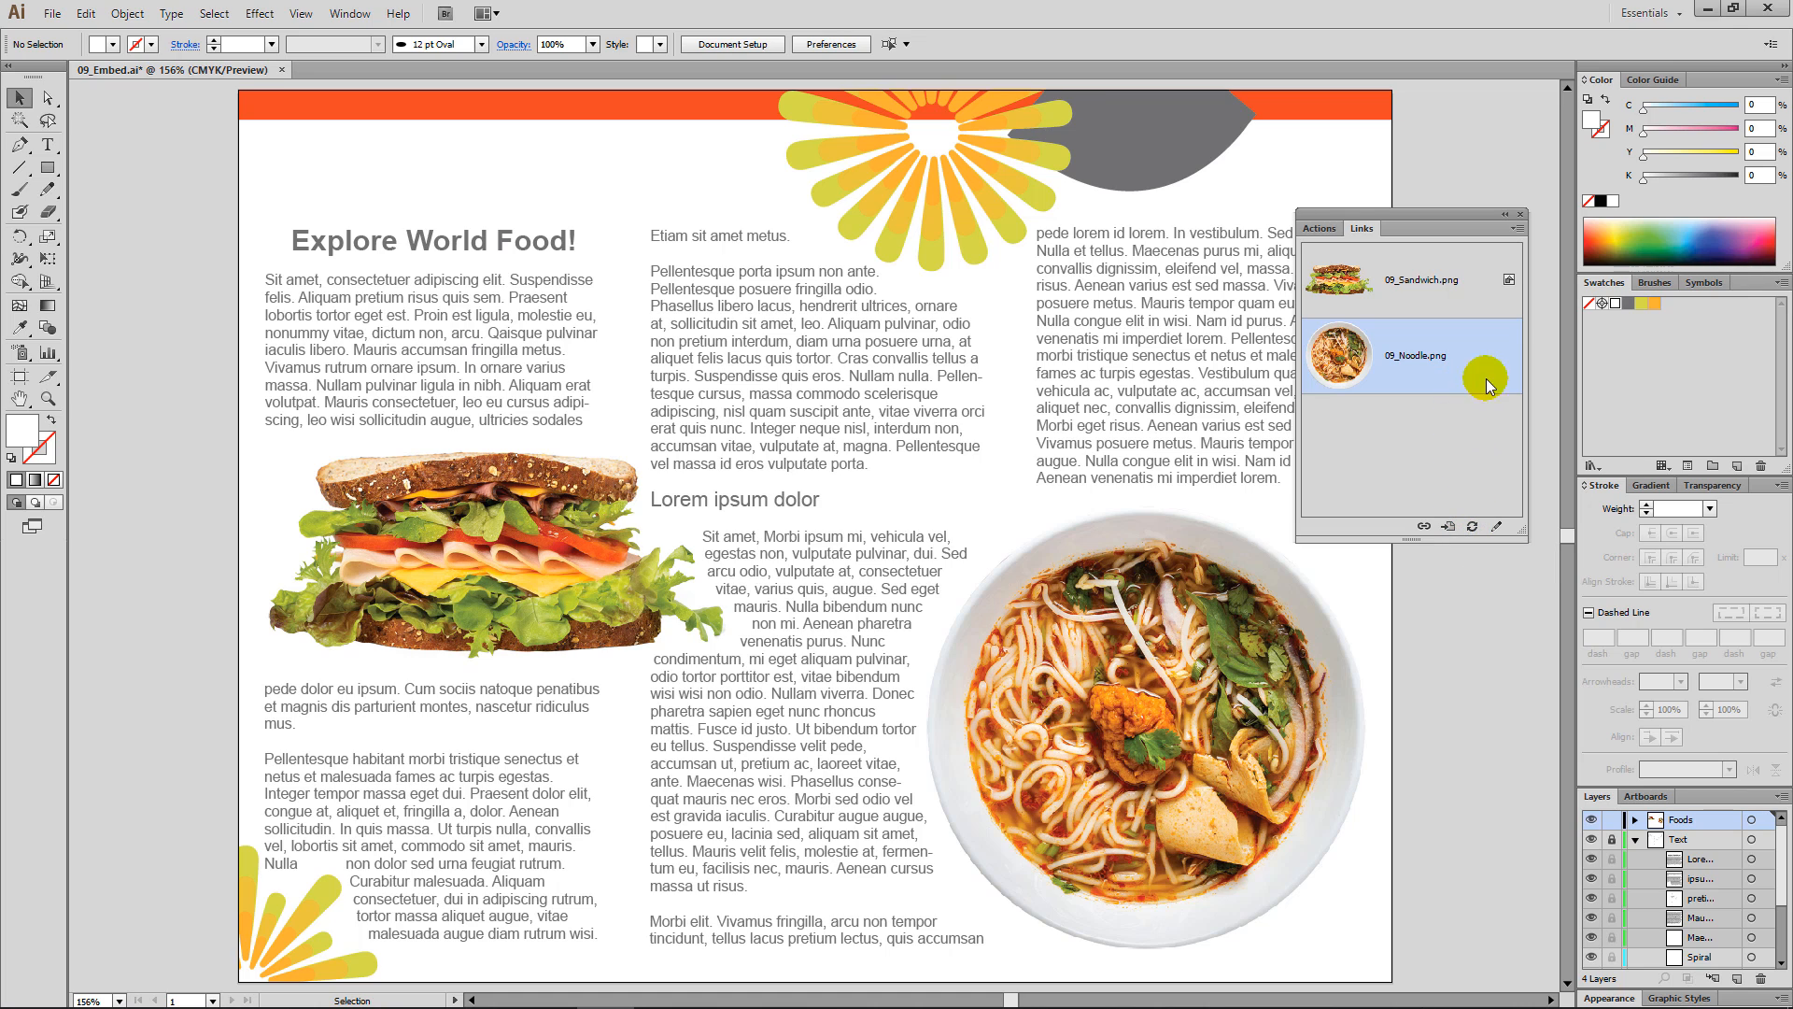
{"action": "left_click", "coordinate": [1455, 276]}
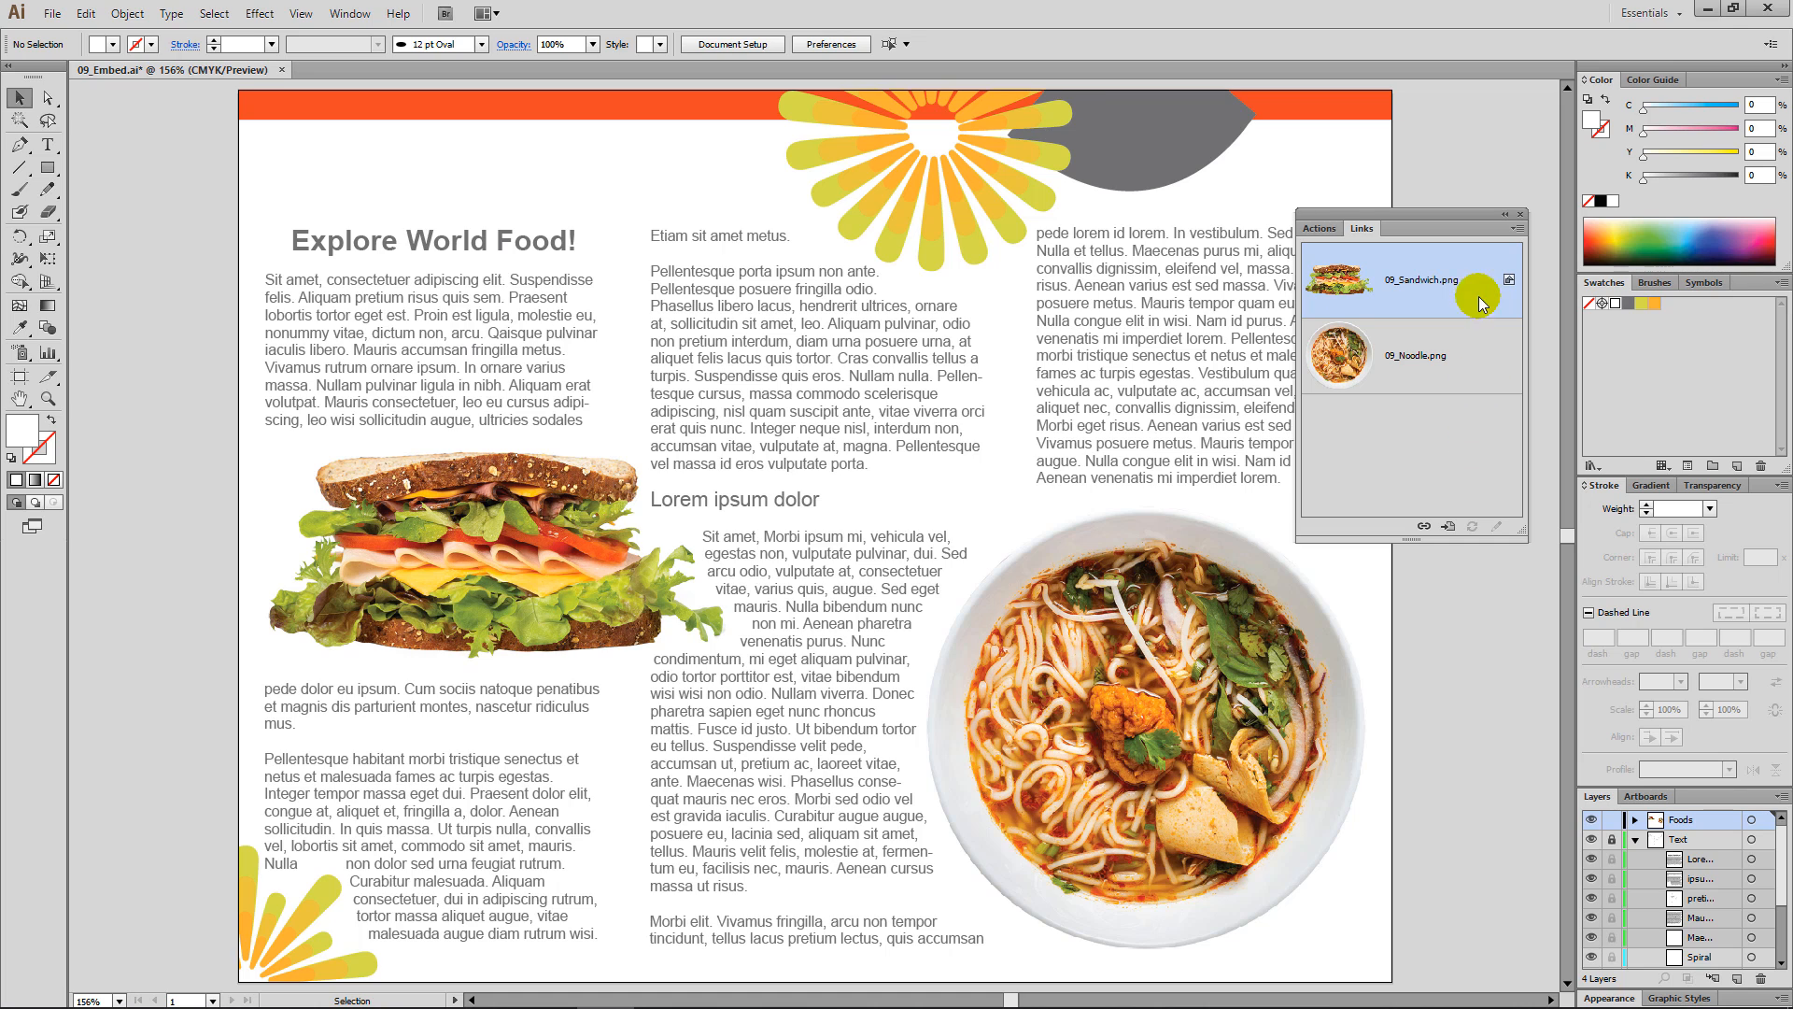
{"action": "left_click", "coordinate": [1426, 295]}
{"action": "left_click", "coordinate": [1472, 370]}
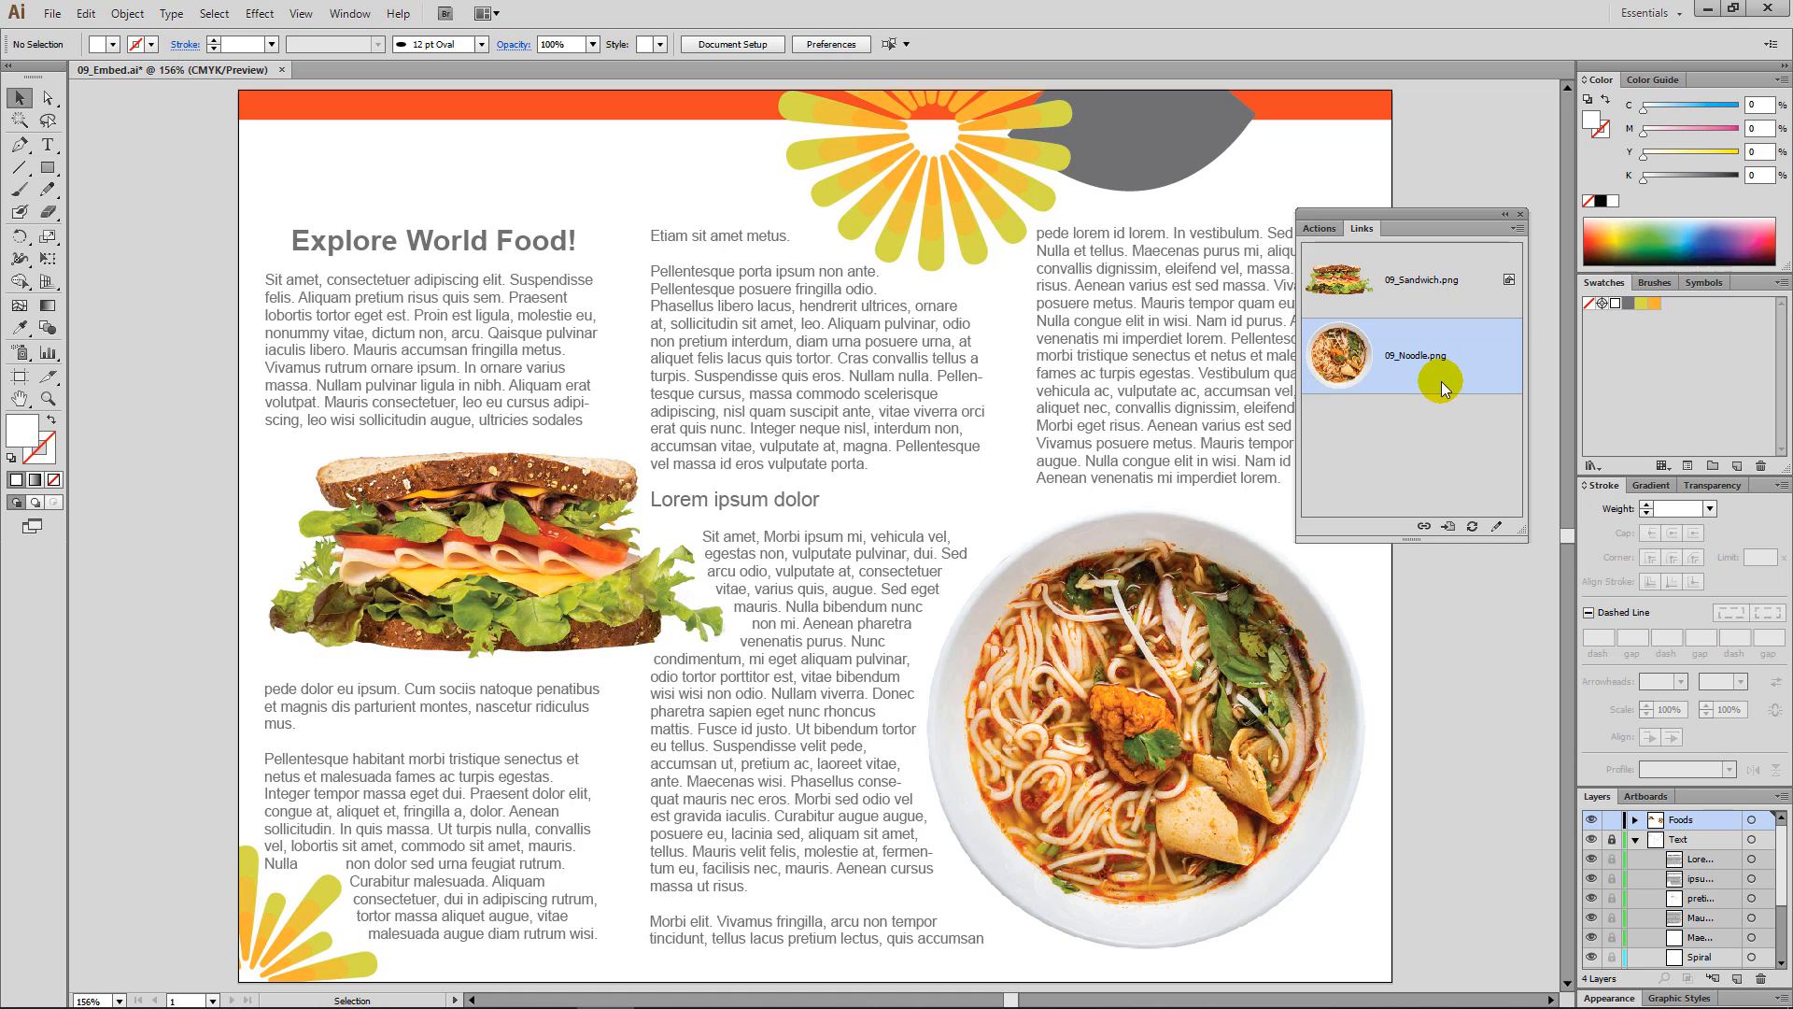
{"action": "left_click", "coordinate": [1473, 528]}
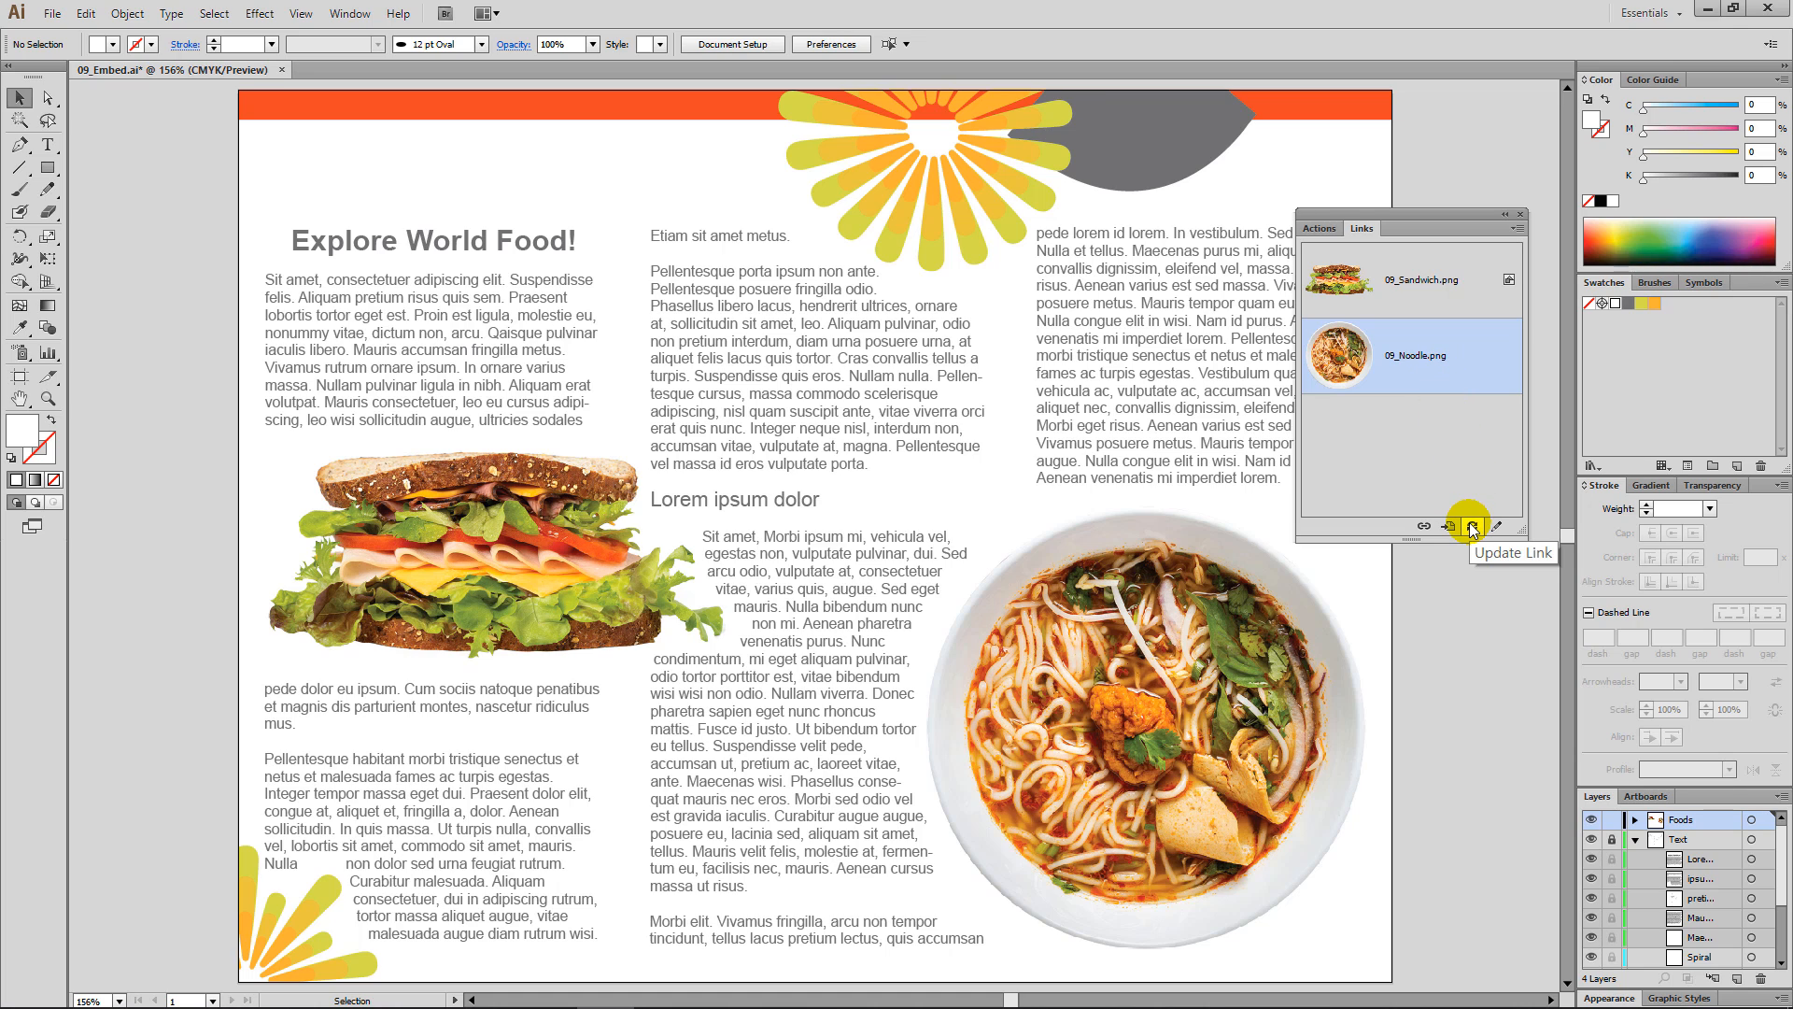
{"action": "left_click", "coordinate": [1469, 443]}
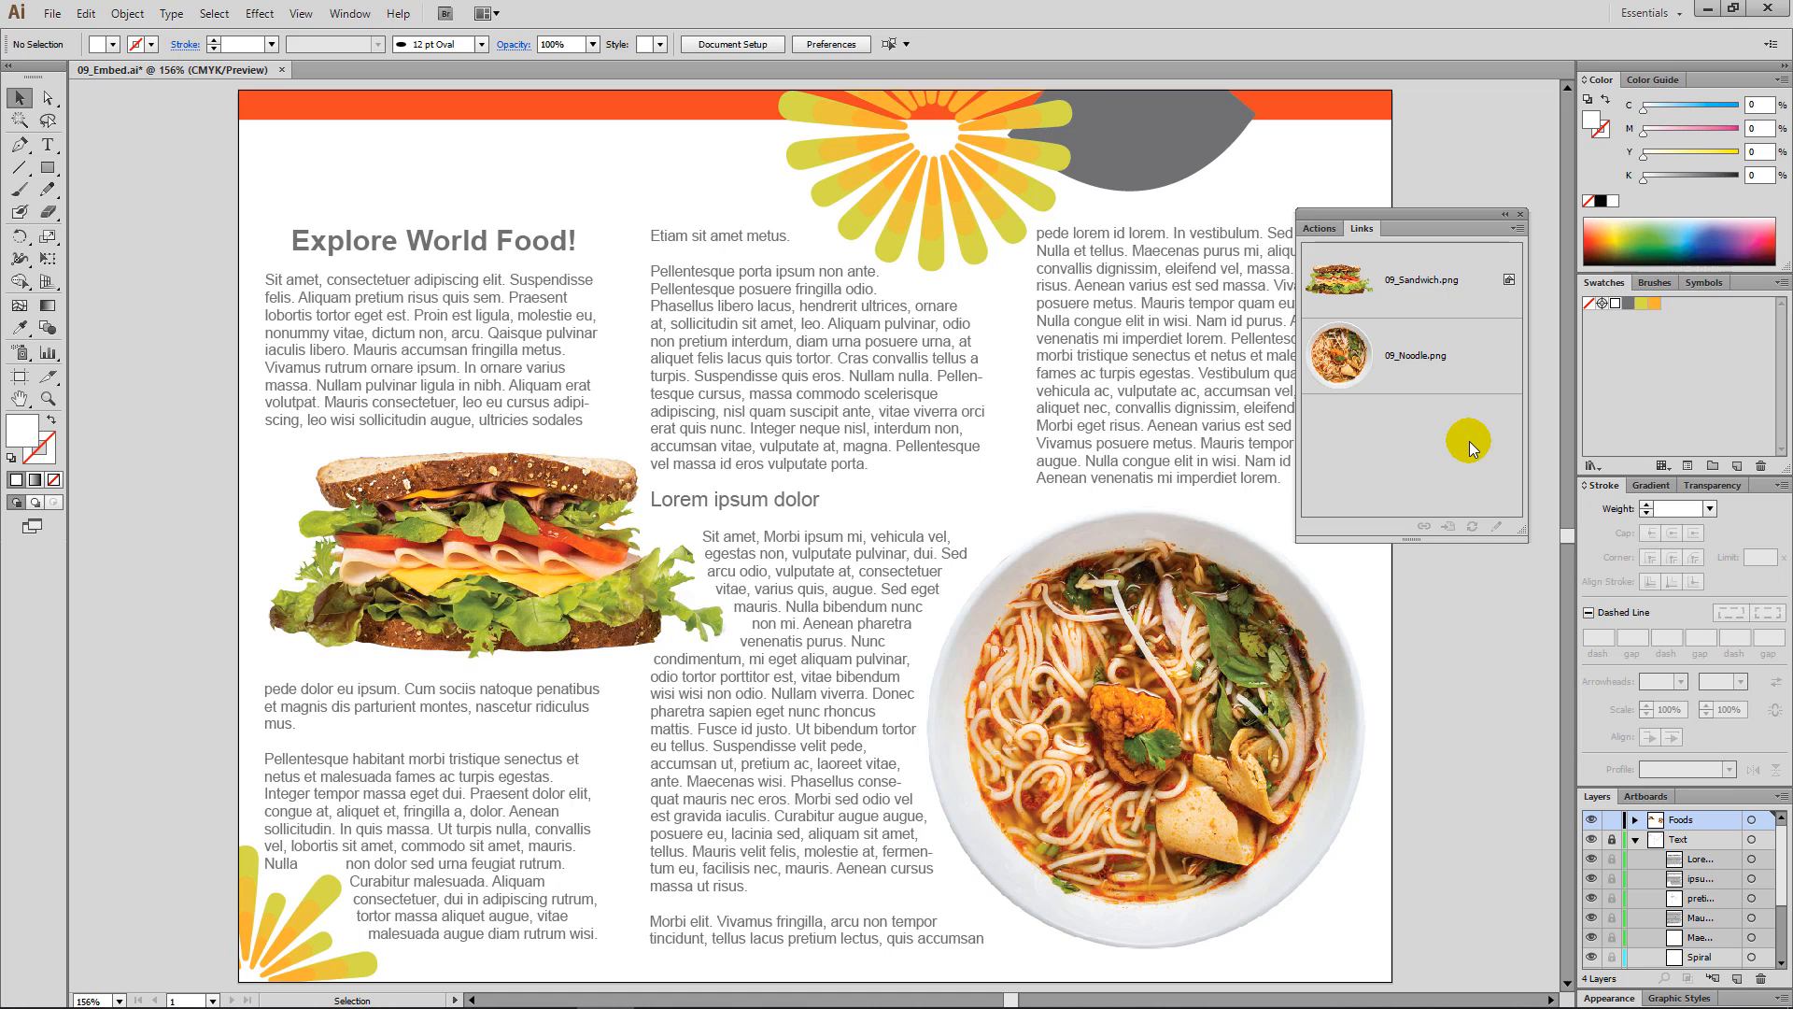
Embed the linked 09_Noodle.png image in the document and deselect it.
{"action": "left_click", "coordinate": [1457, 371]}
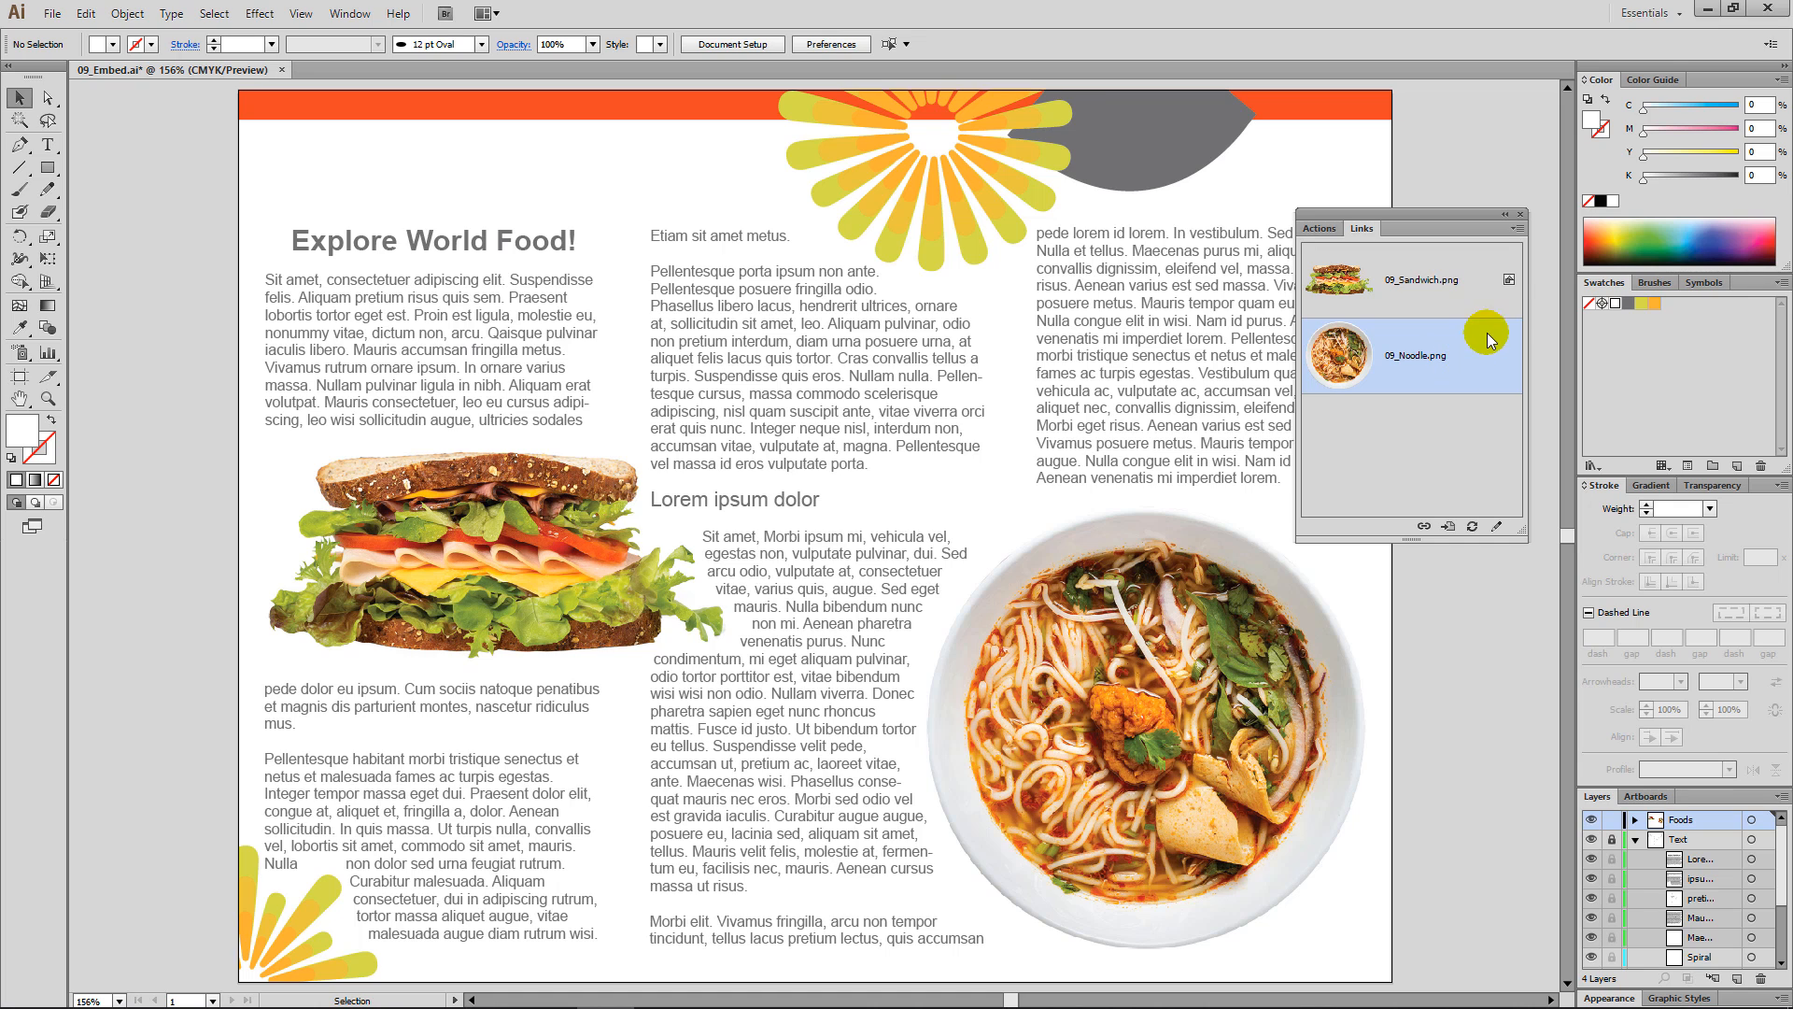
{"action": "left_click", "coordinate": [1517, 228]}
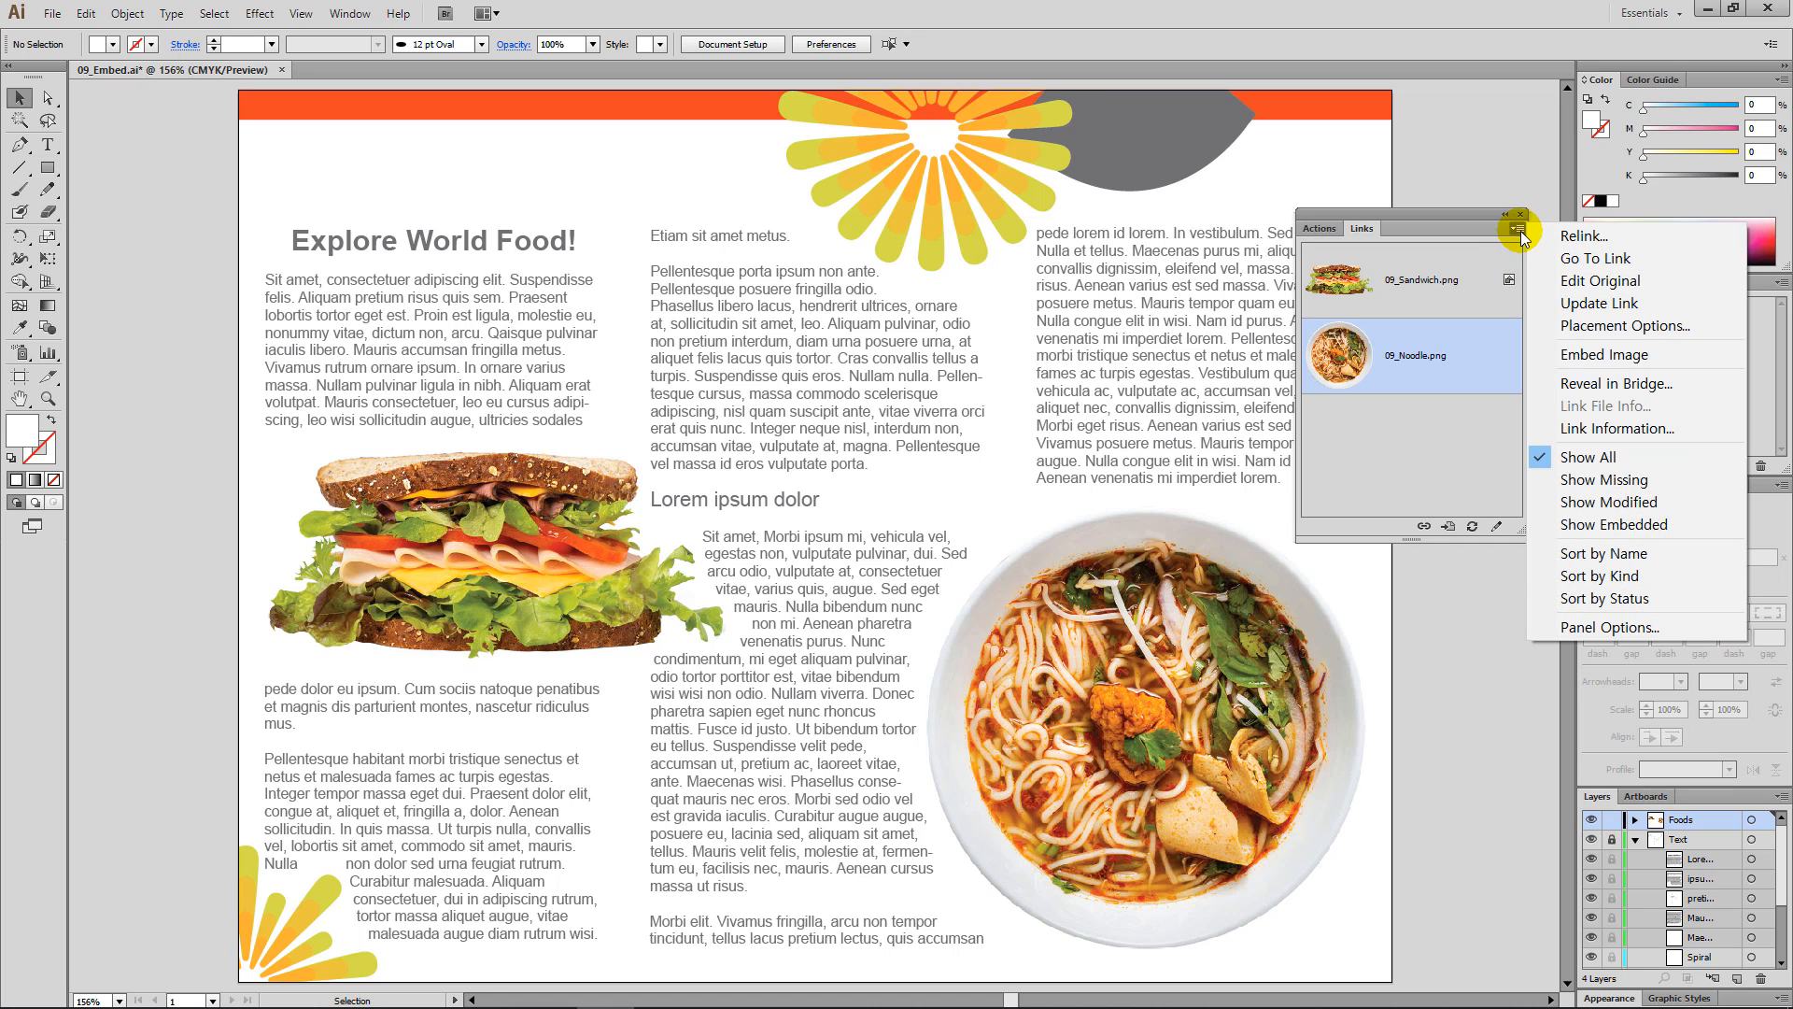
{"action": "left_click", "coordinate": [1648, 355]}
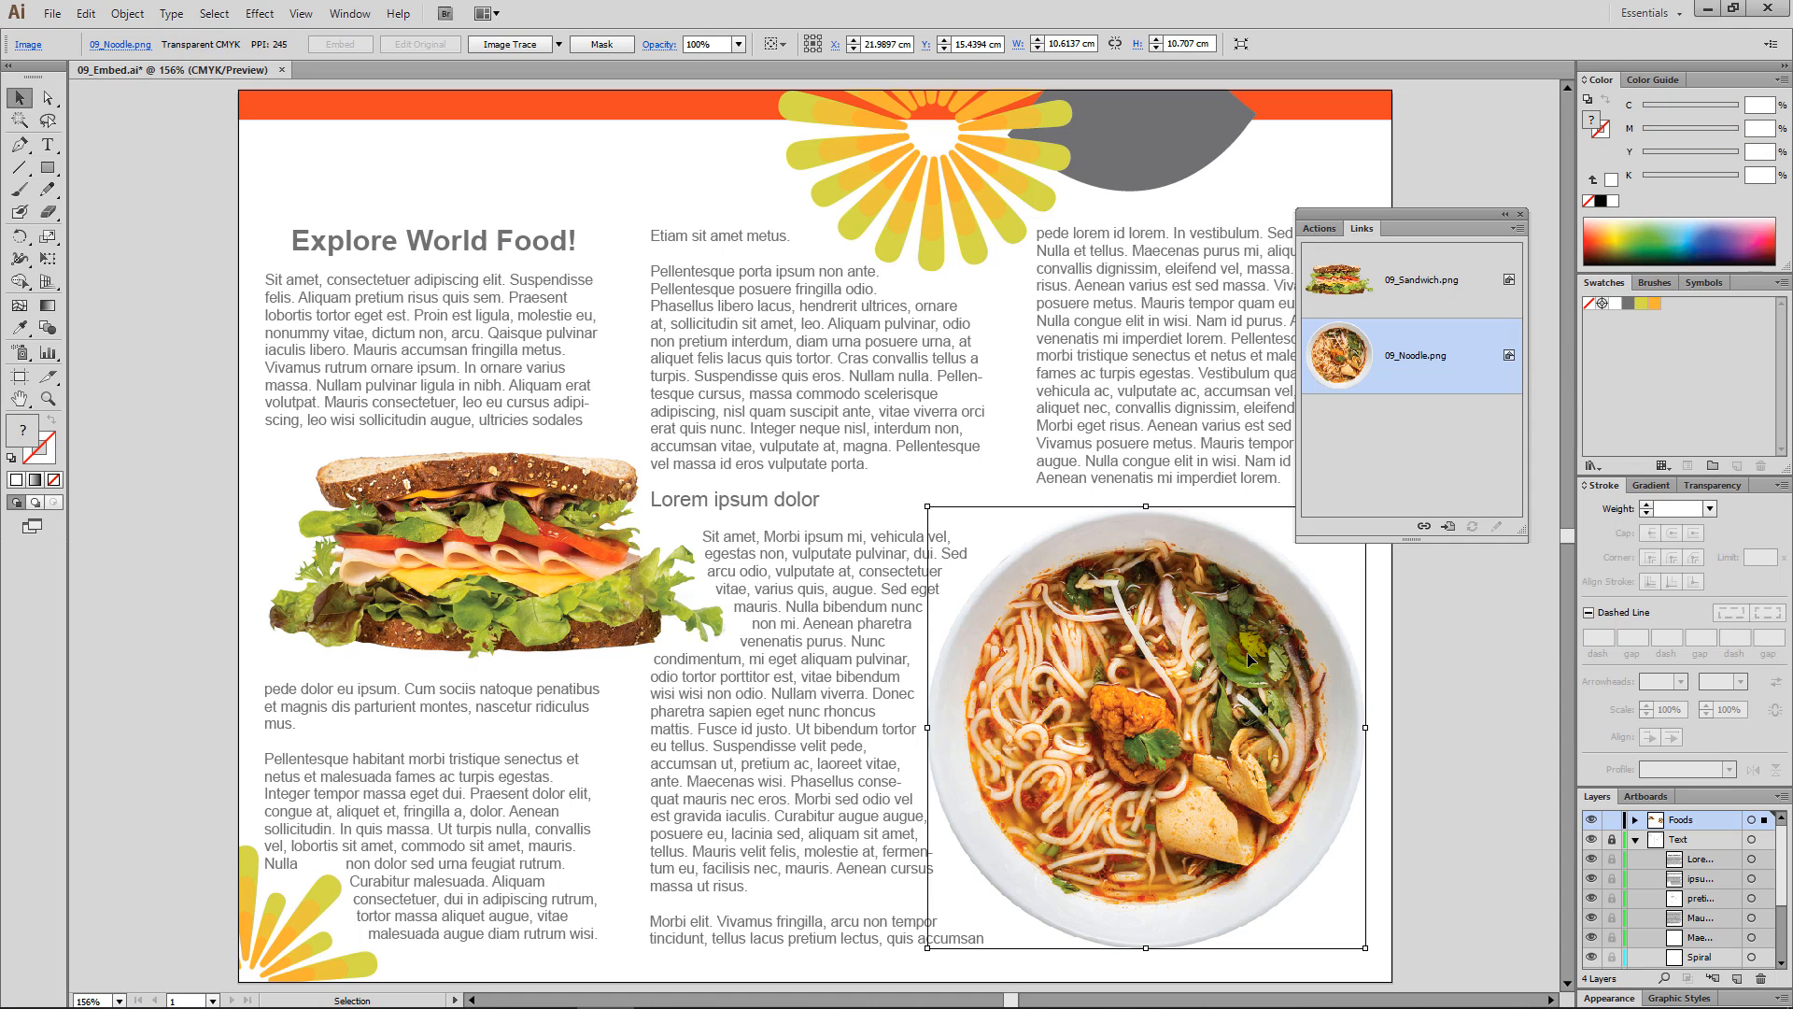
{"action": "left_click", "coordinate": [1304, 601]}
{"action": "left_click", "coordinate": [1463, 616]}
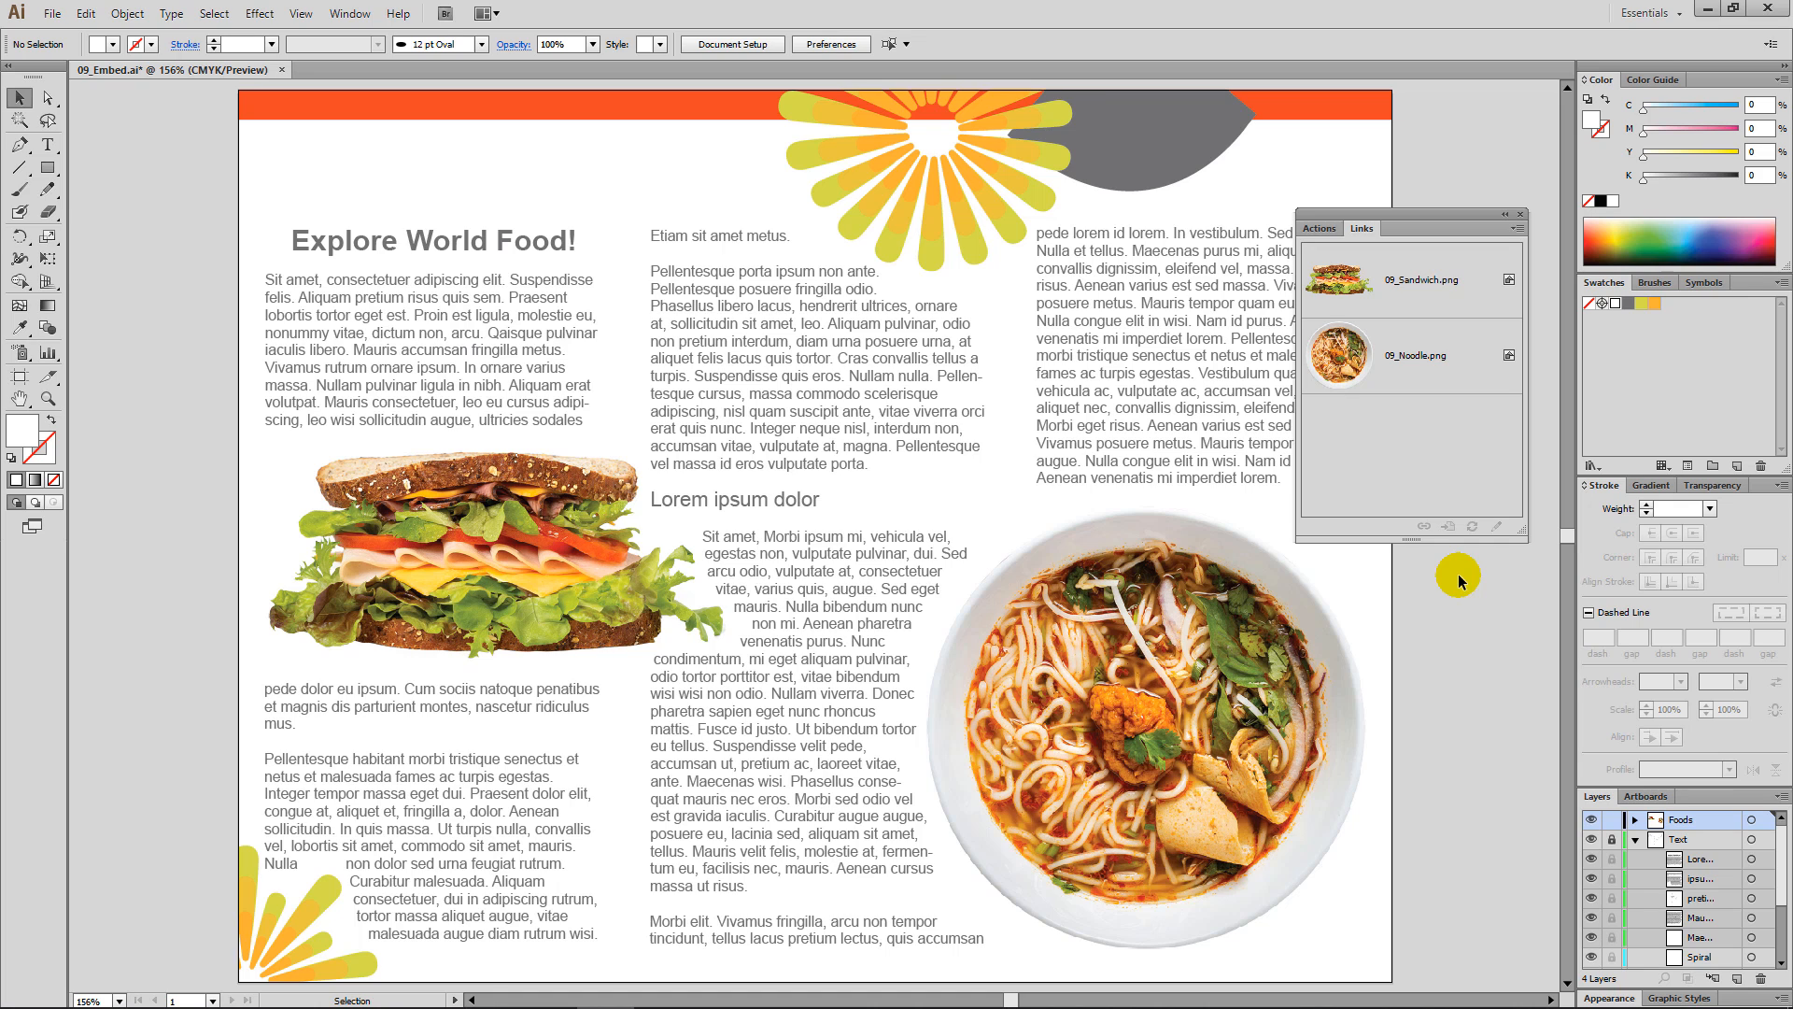
{"action": "left_click", "coordinate": [1518, 229]}
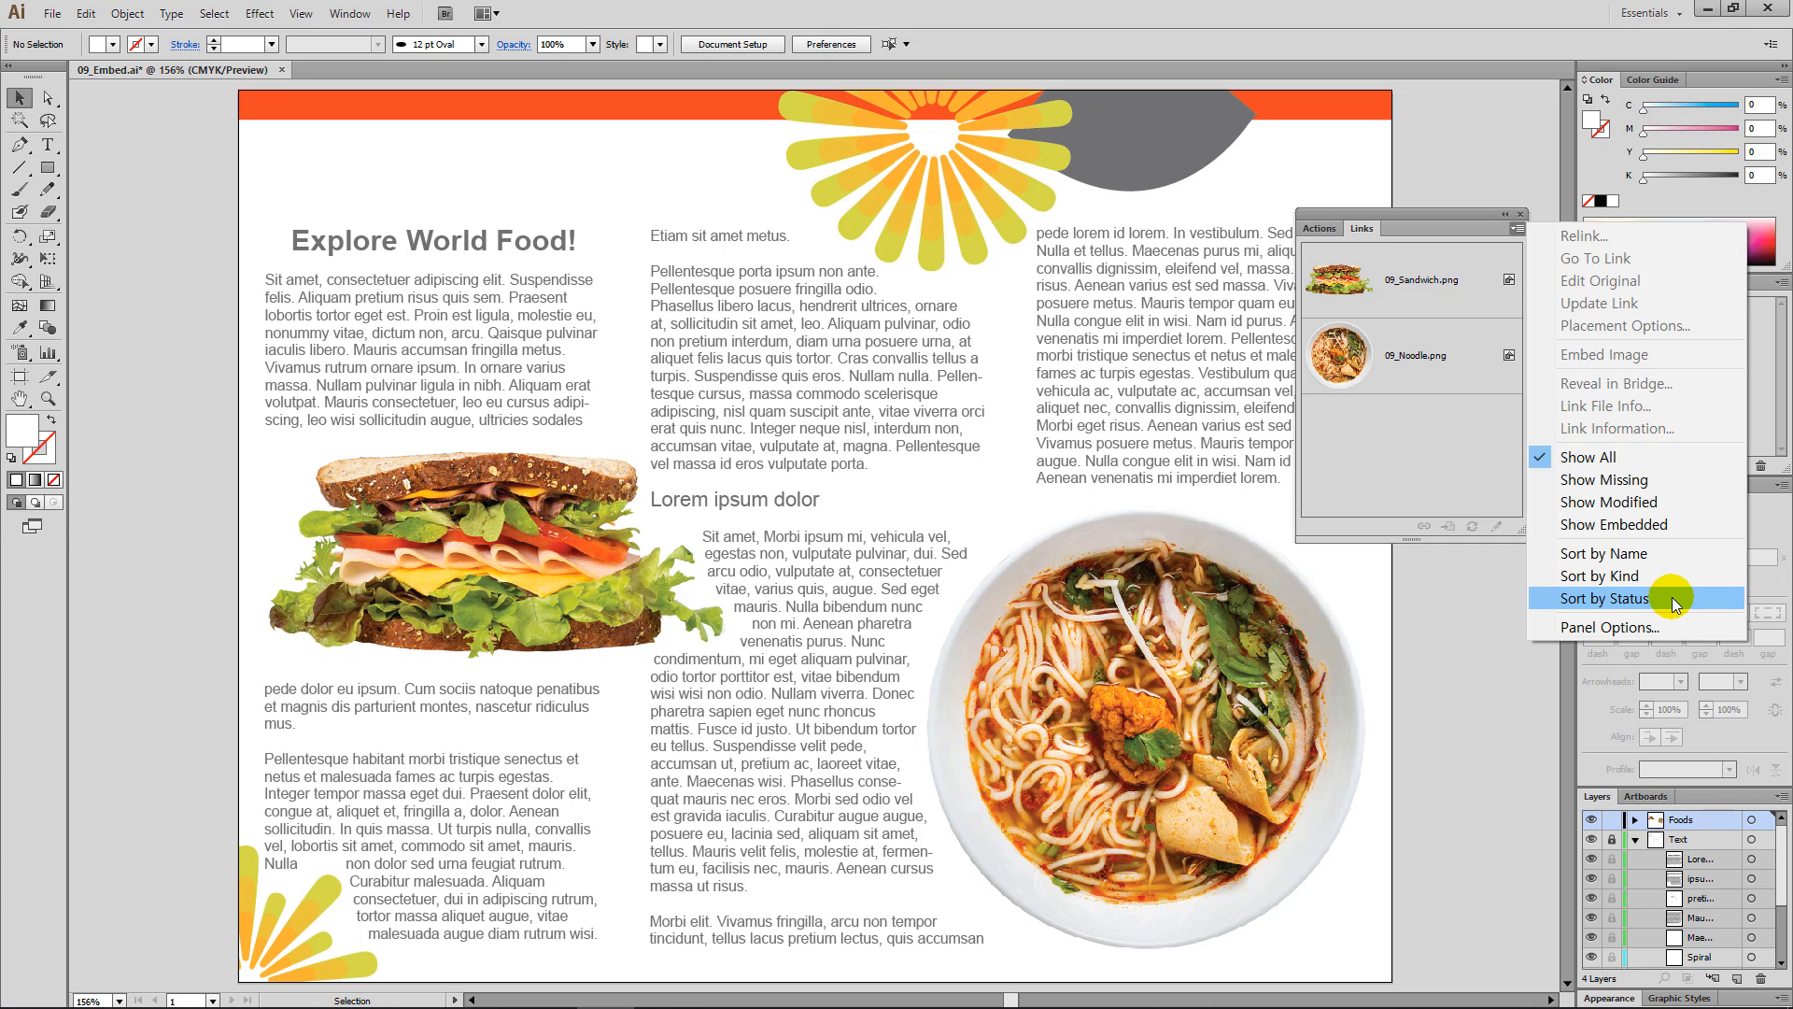
{"action": "left_click", "coordinate": [1463, 571]}
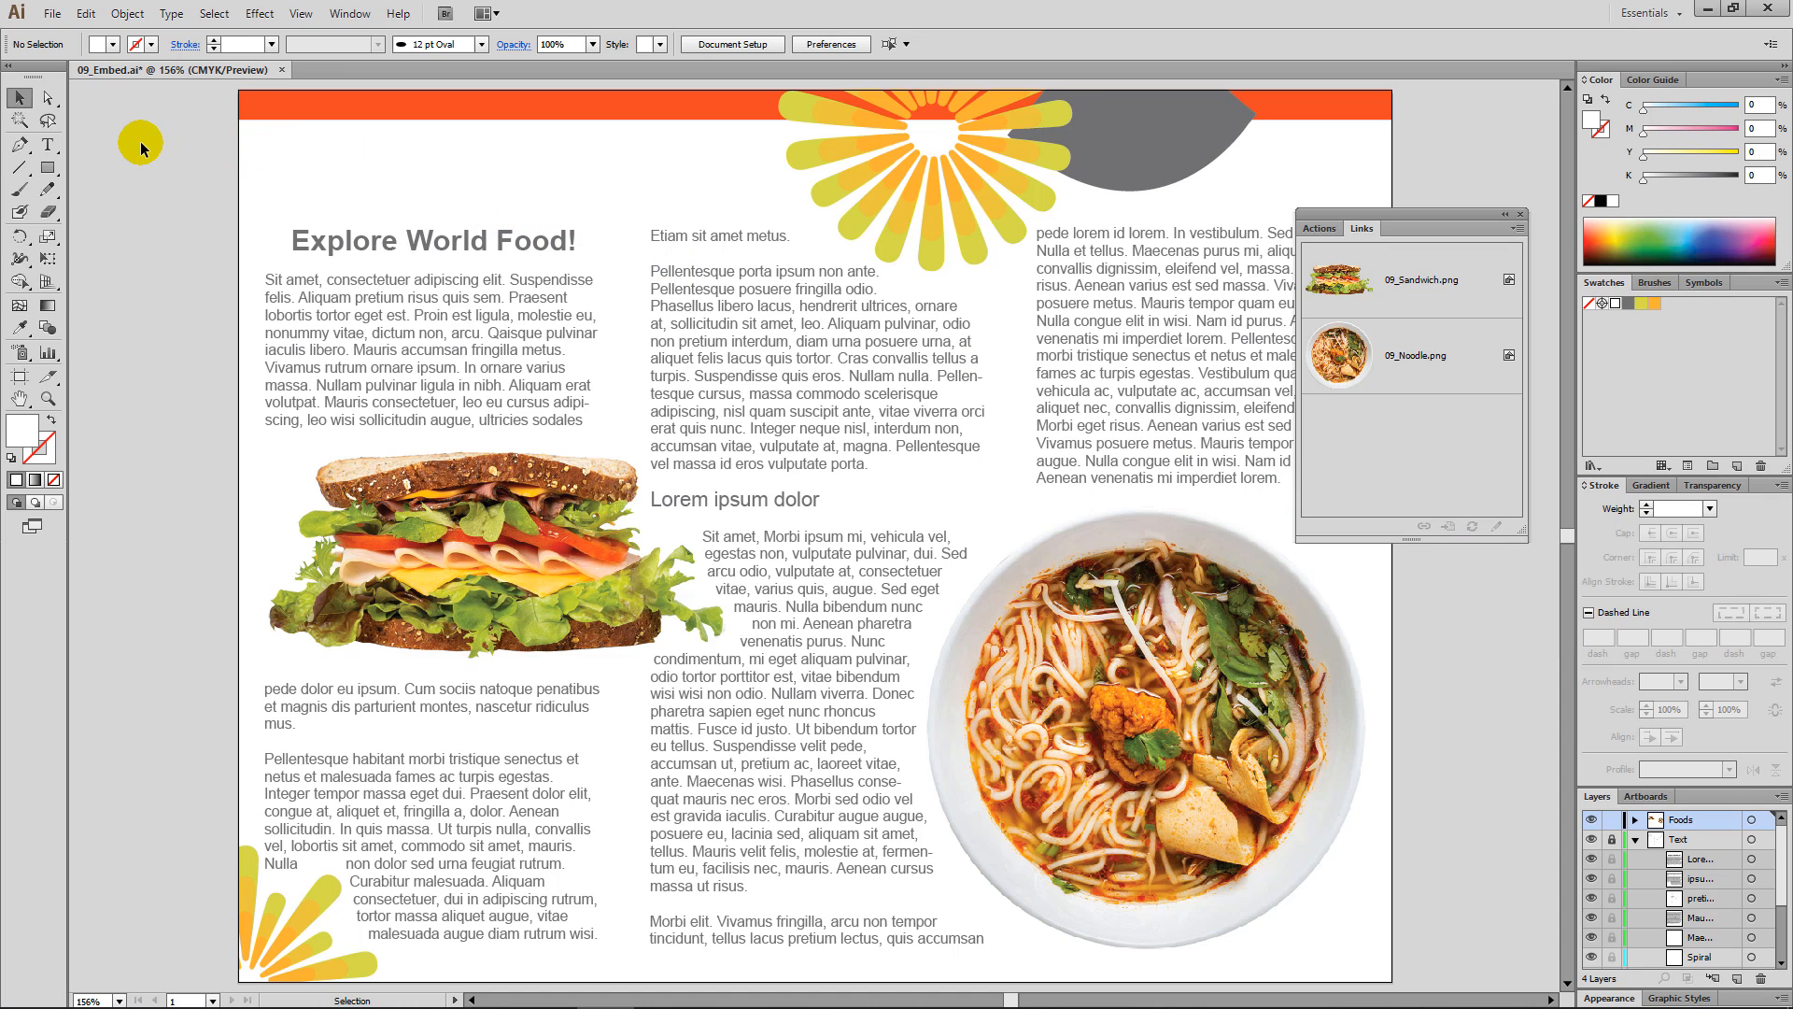
Open 09_Flower.png from the 09_EmbedLink folder as a separate document.
{"action": "left_click", "coordinate": [56, 14]}
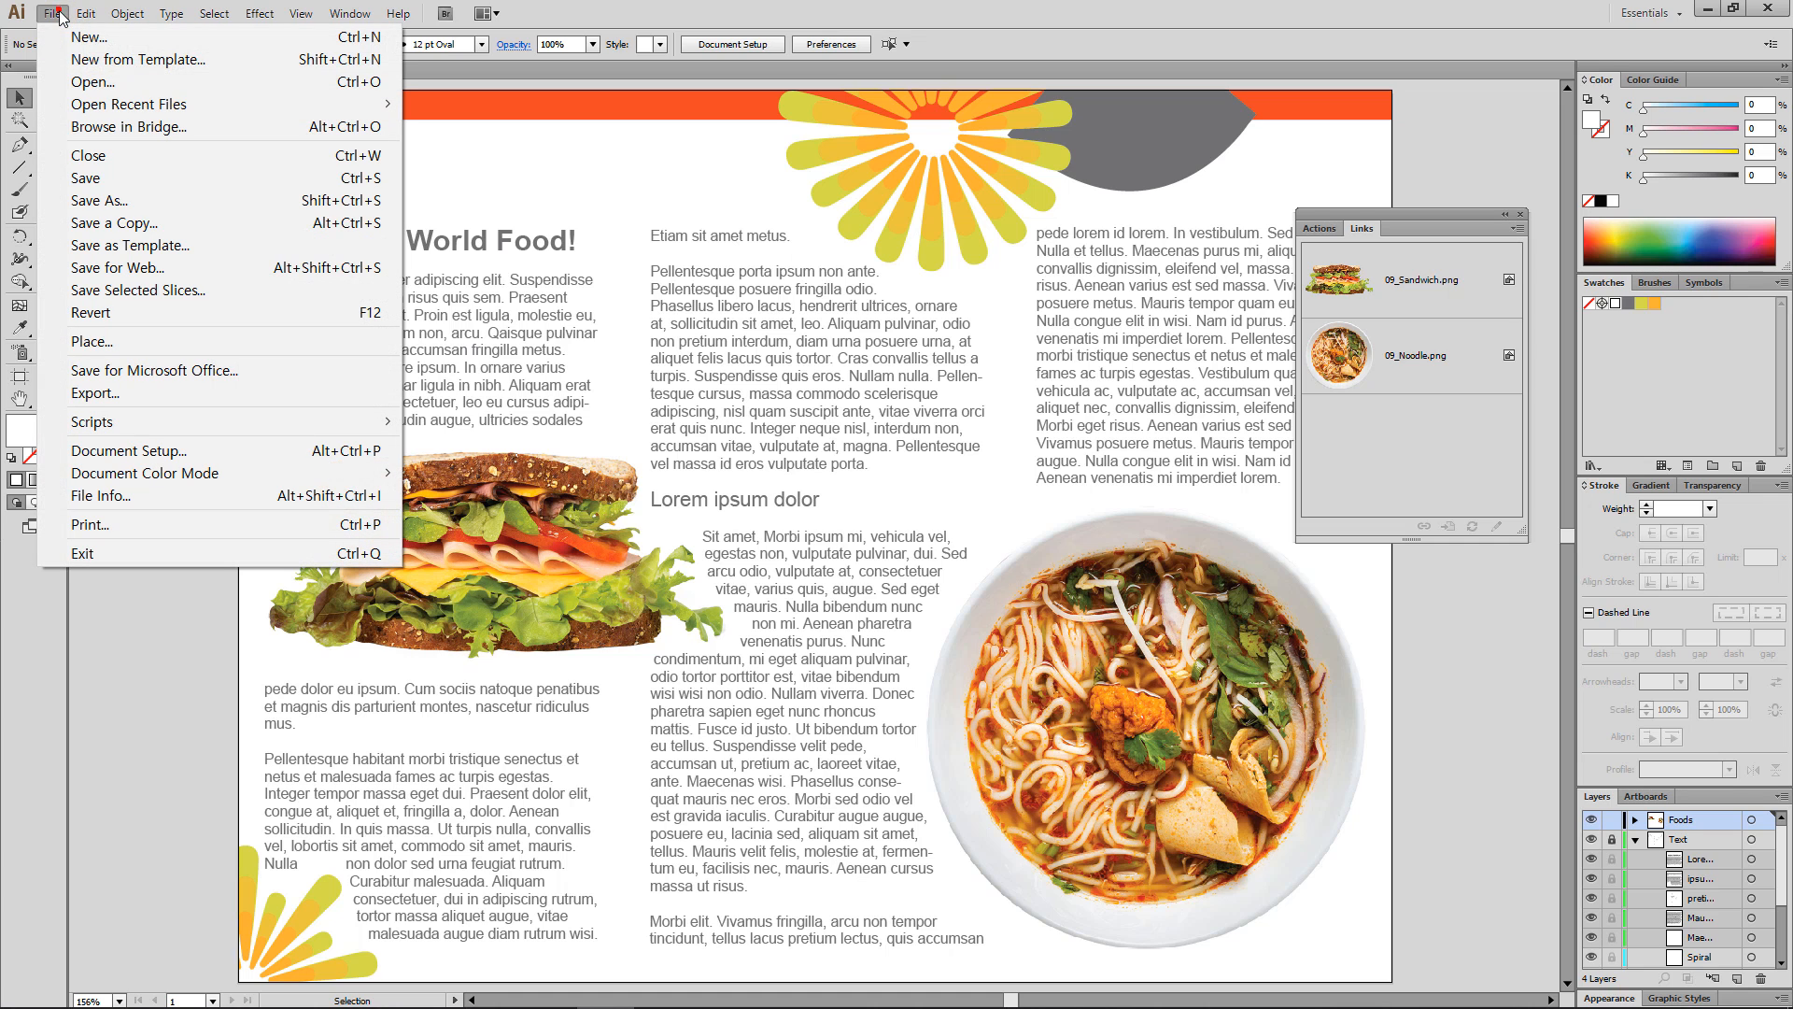
{"action": "left_click", "coordinate": [75, 82]}
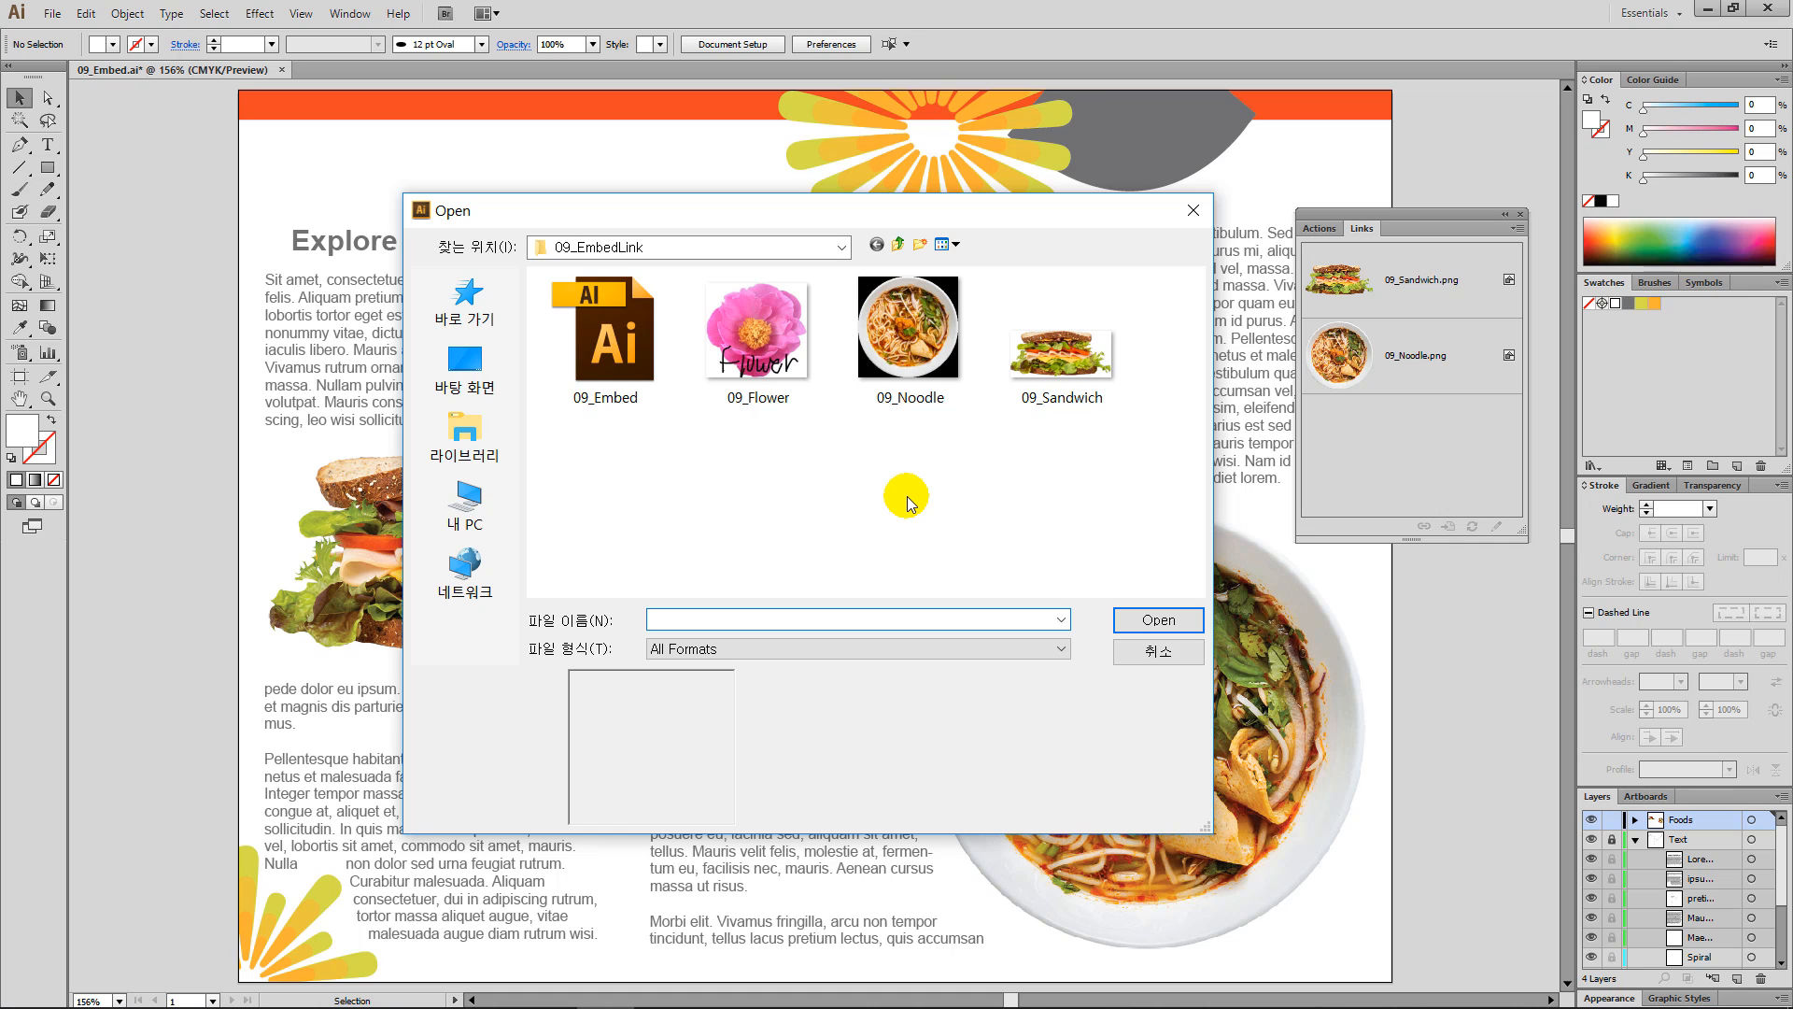
{"action": "left_click", "coordinate": [718, 338]}
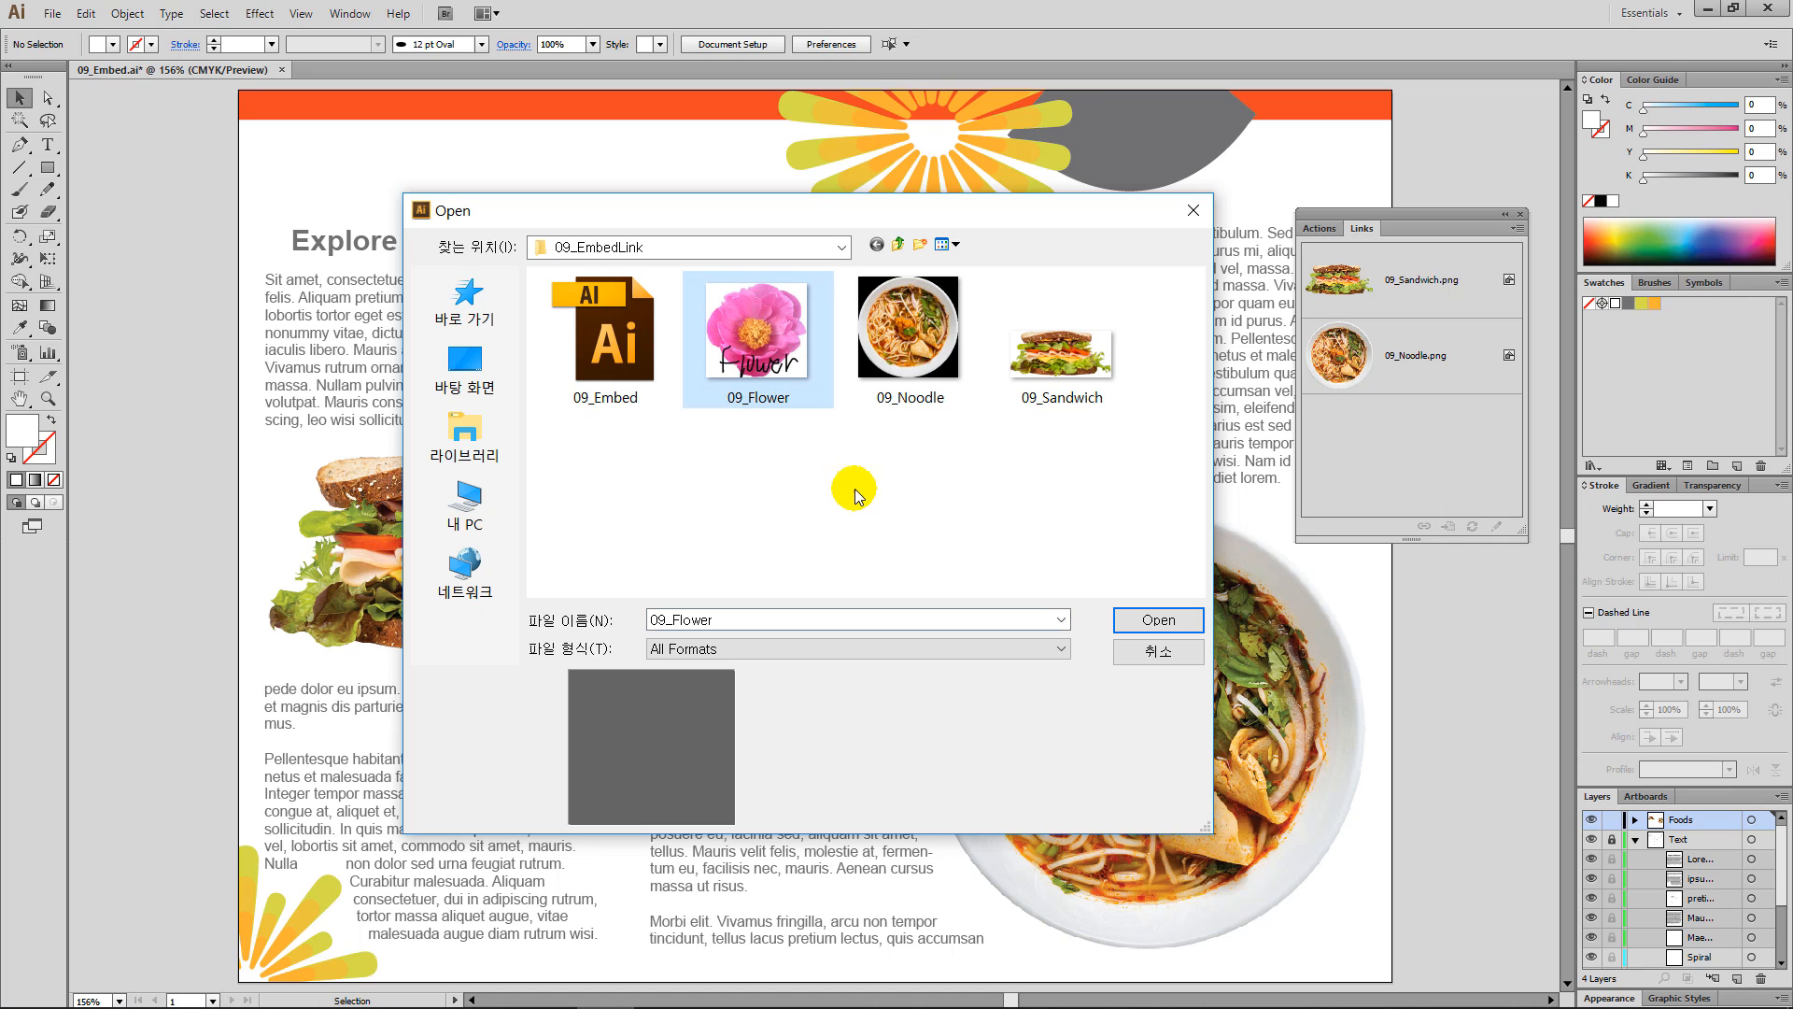
{"action": "left_click", "coordinate": [1127, 620]}
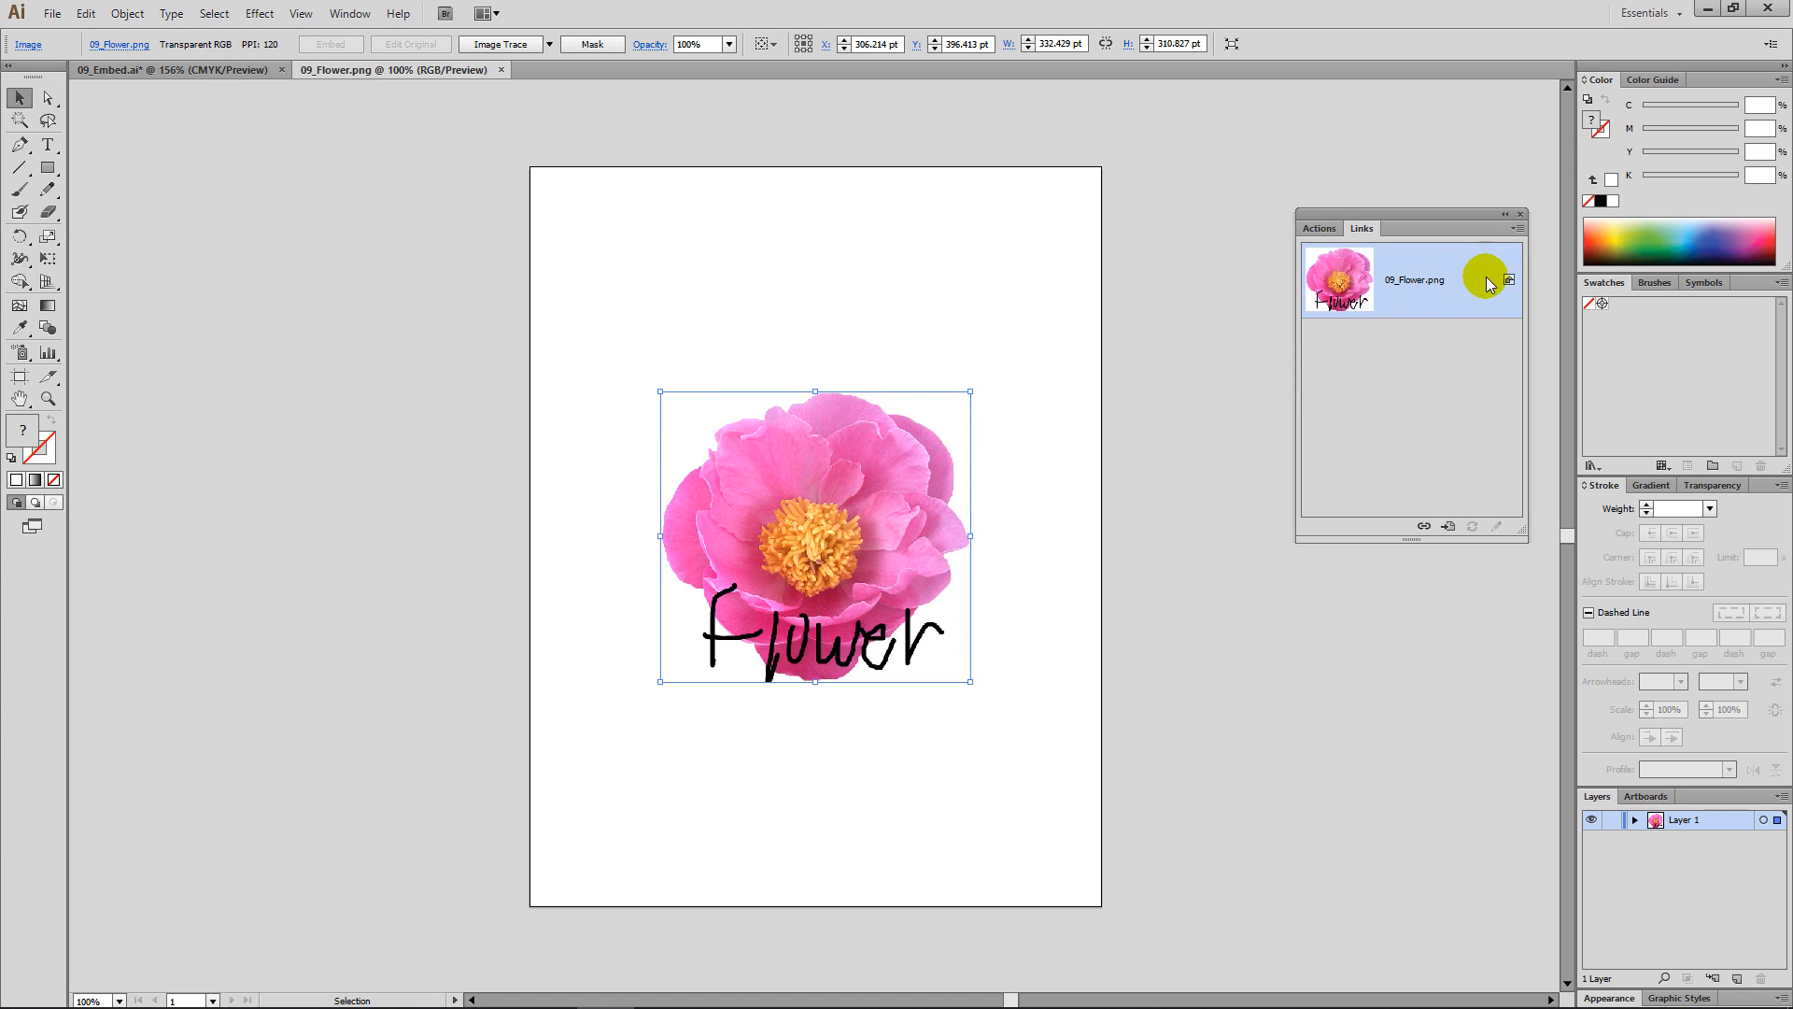
Copy the flower image from 09_Flower.png and paste it into the 09_Embed.ai page.
{"action": "key", "text": "ctrl+c"}
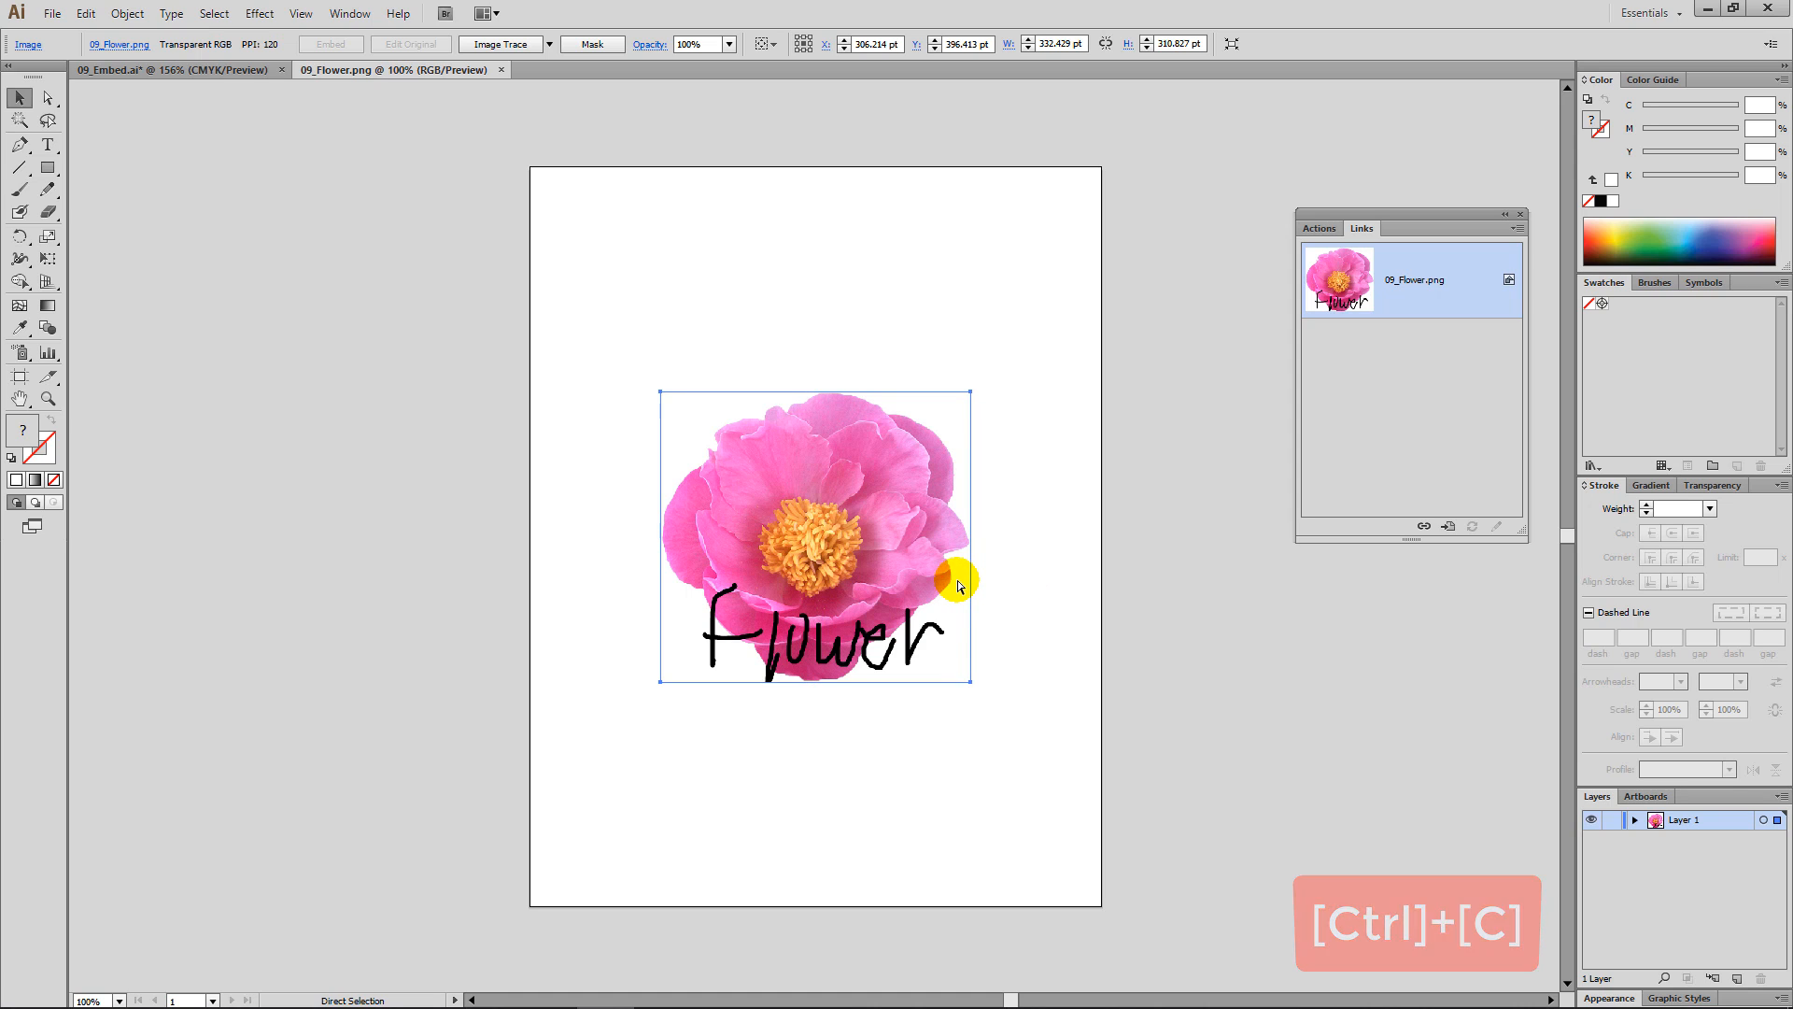
{"action": "left_click", "coordinate": [1065, 601]}
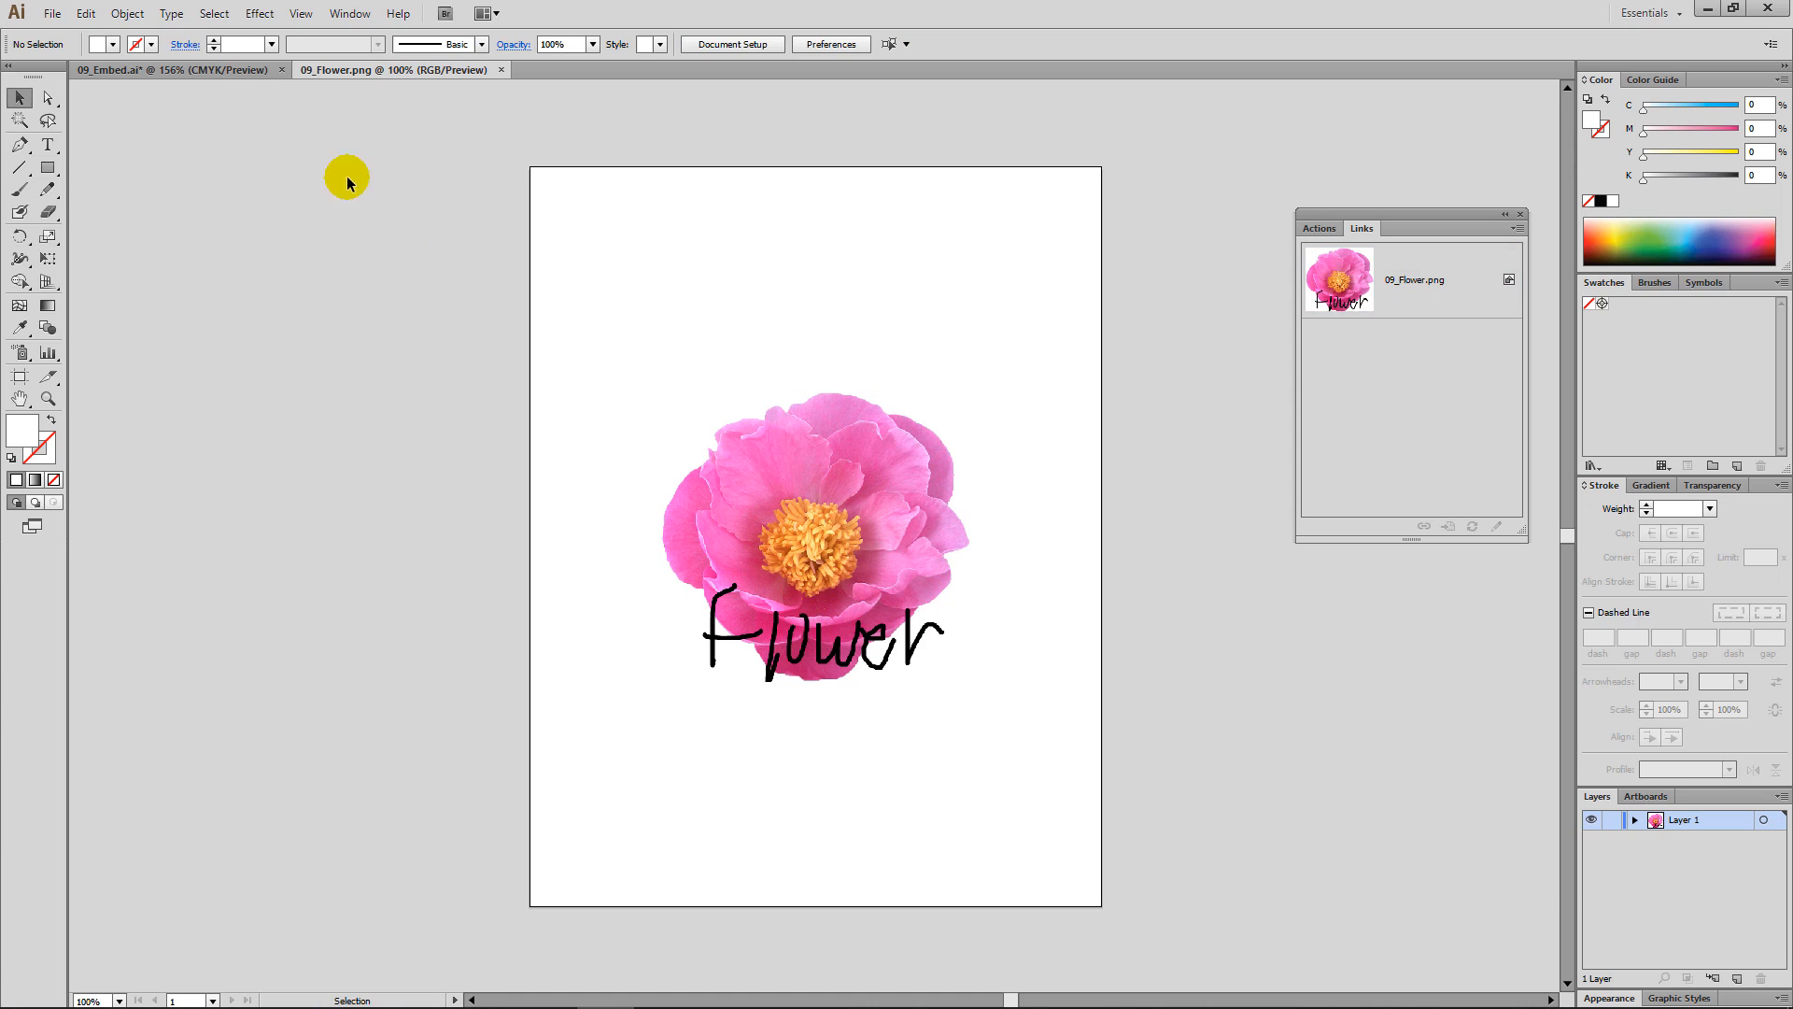
{"action": "left_click", "coordinate": [199, 73]}
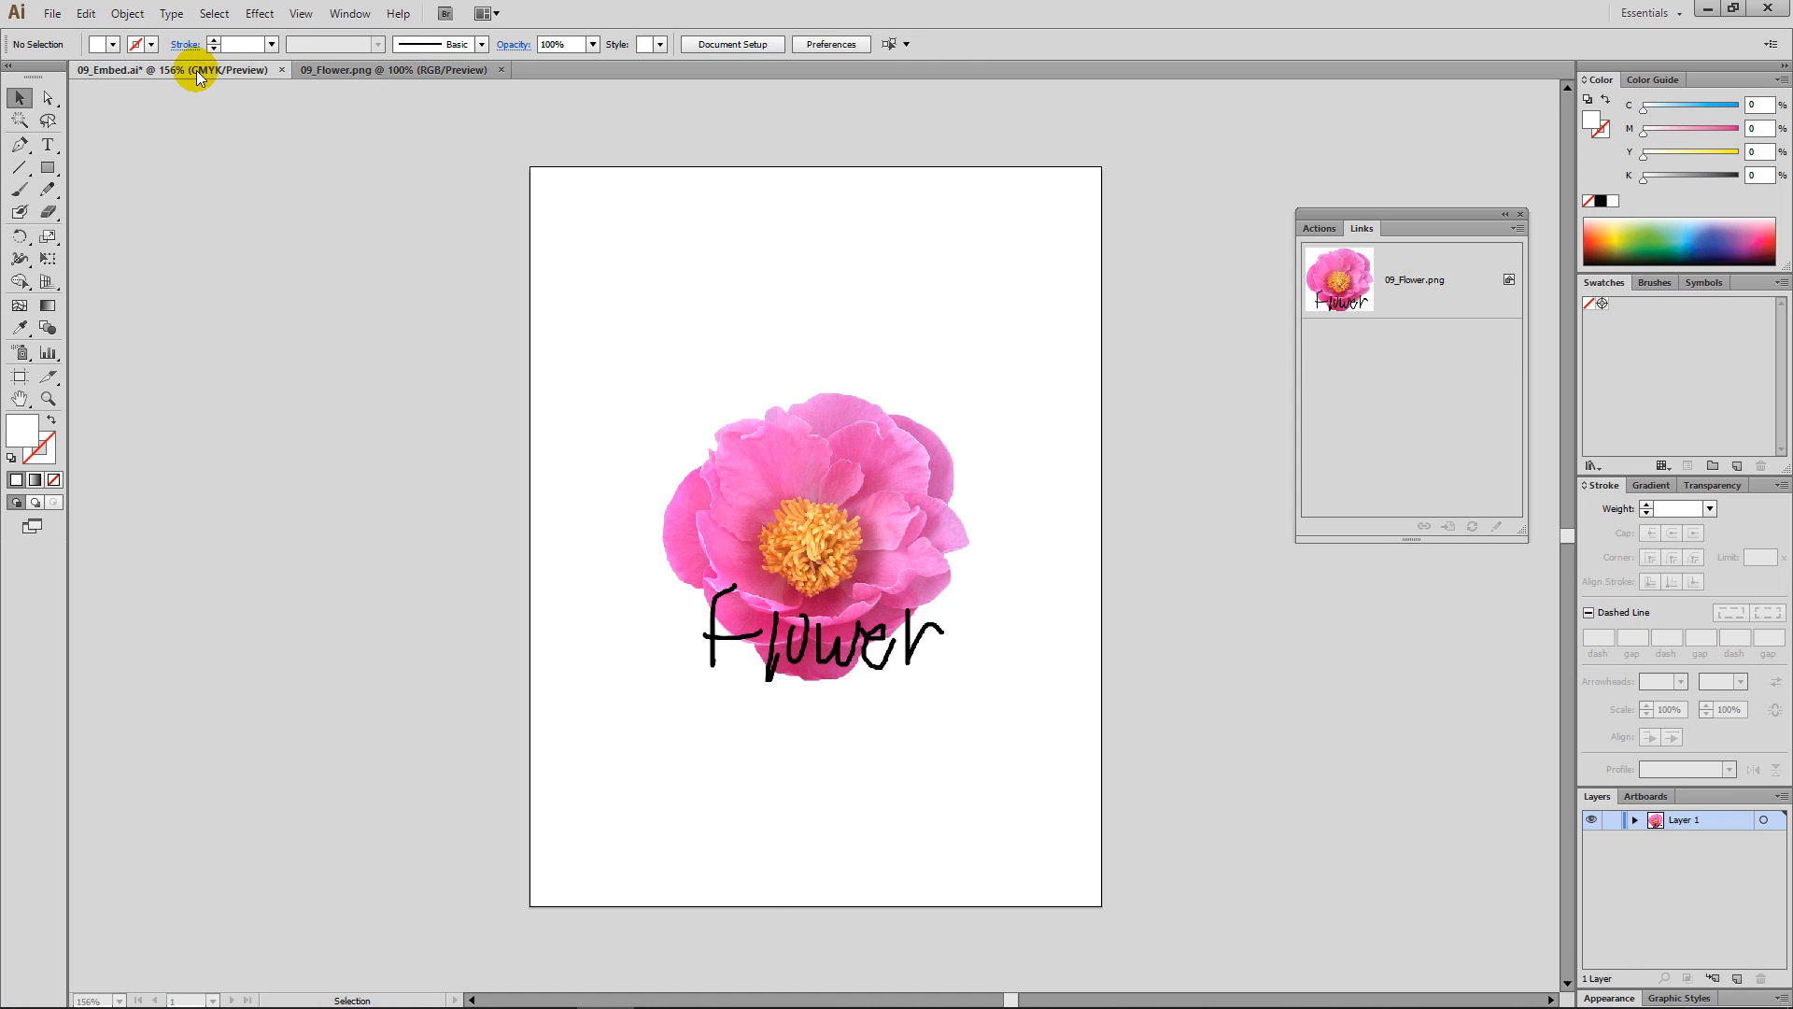
{"action": "key", "text": "ctrl+v"}
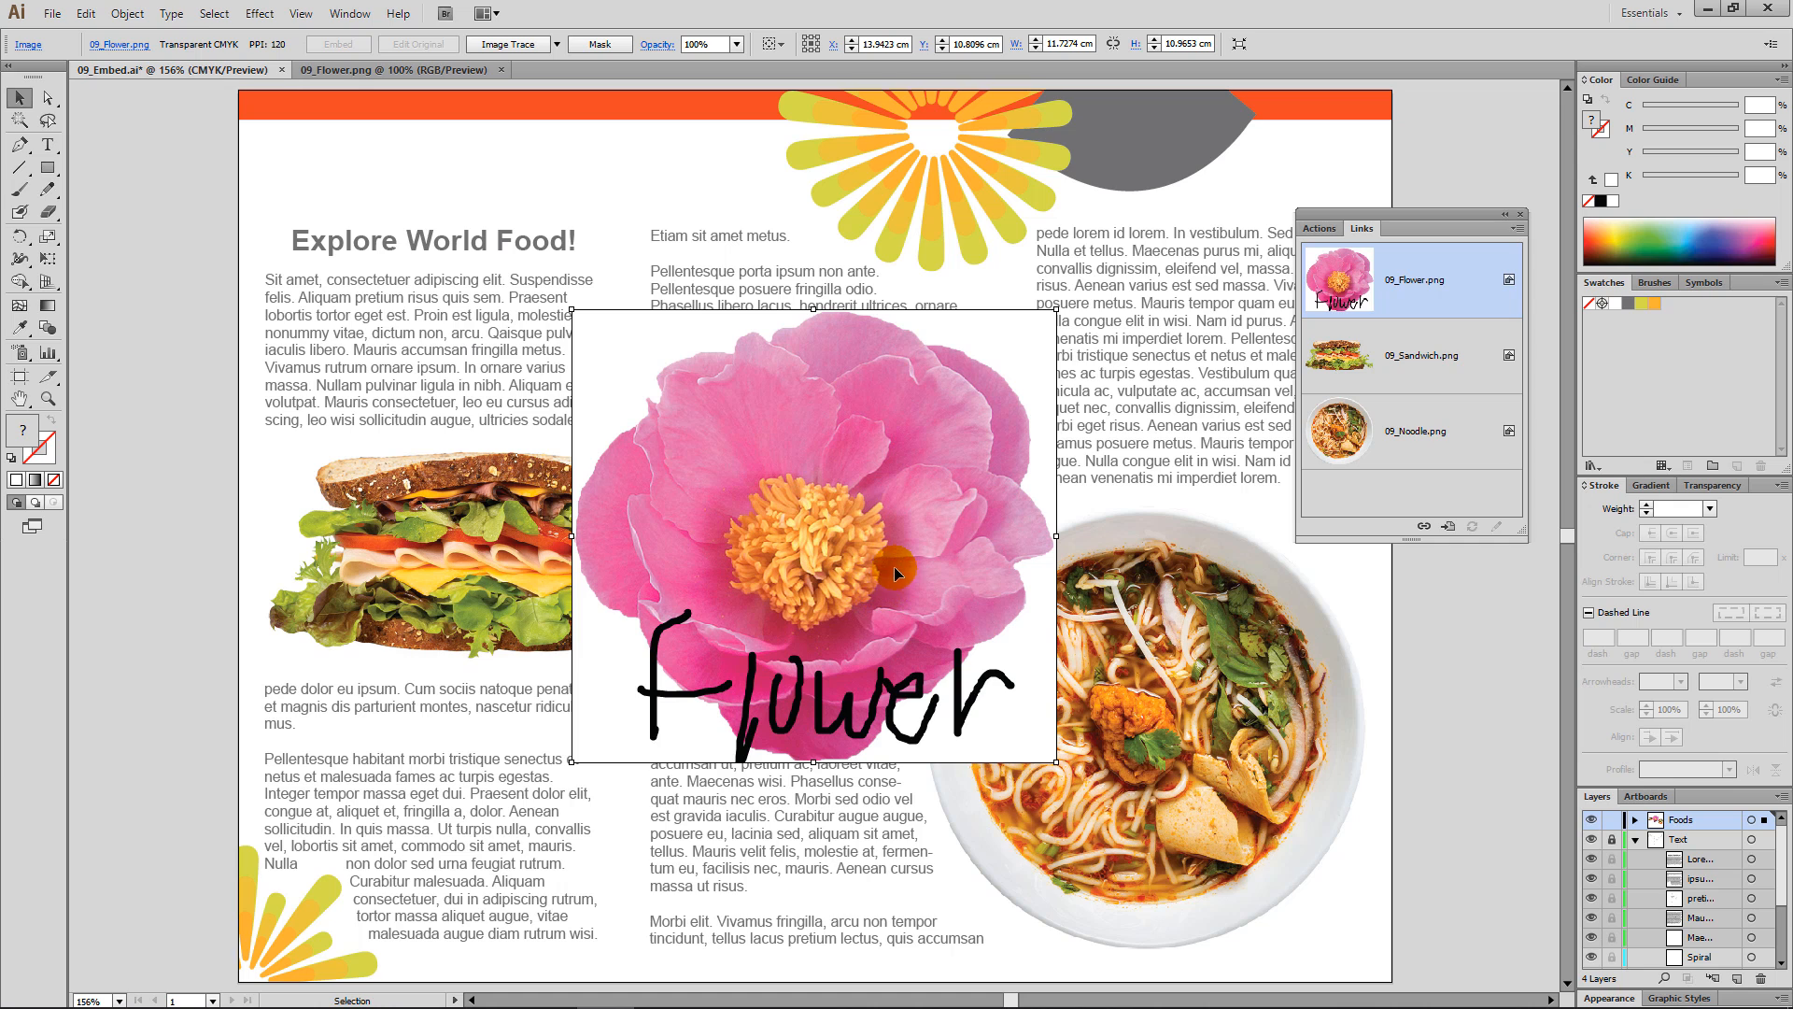
Move the pasted flower image down the page and delete it.
{"action": "left_click_drag", "start_coordinate": [804, 567], "coordinate": [797, 731]}
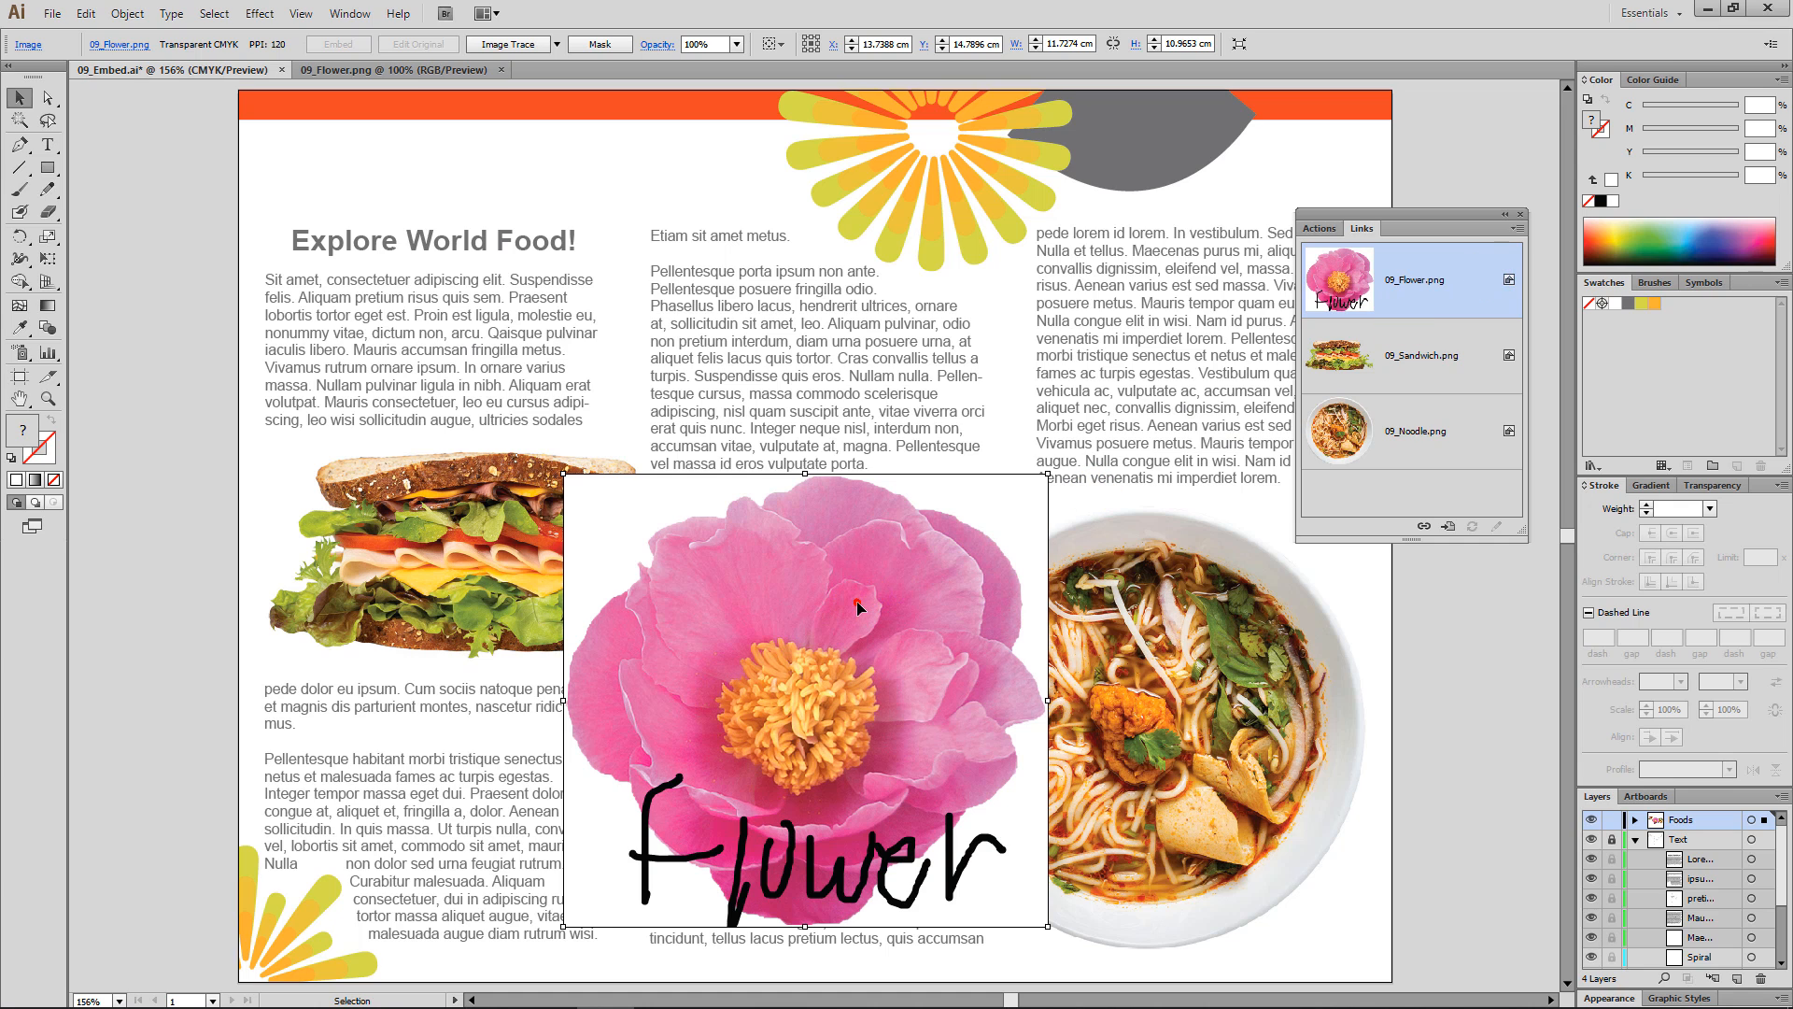
{"action": "key", "text": "Delete"}
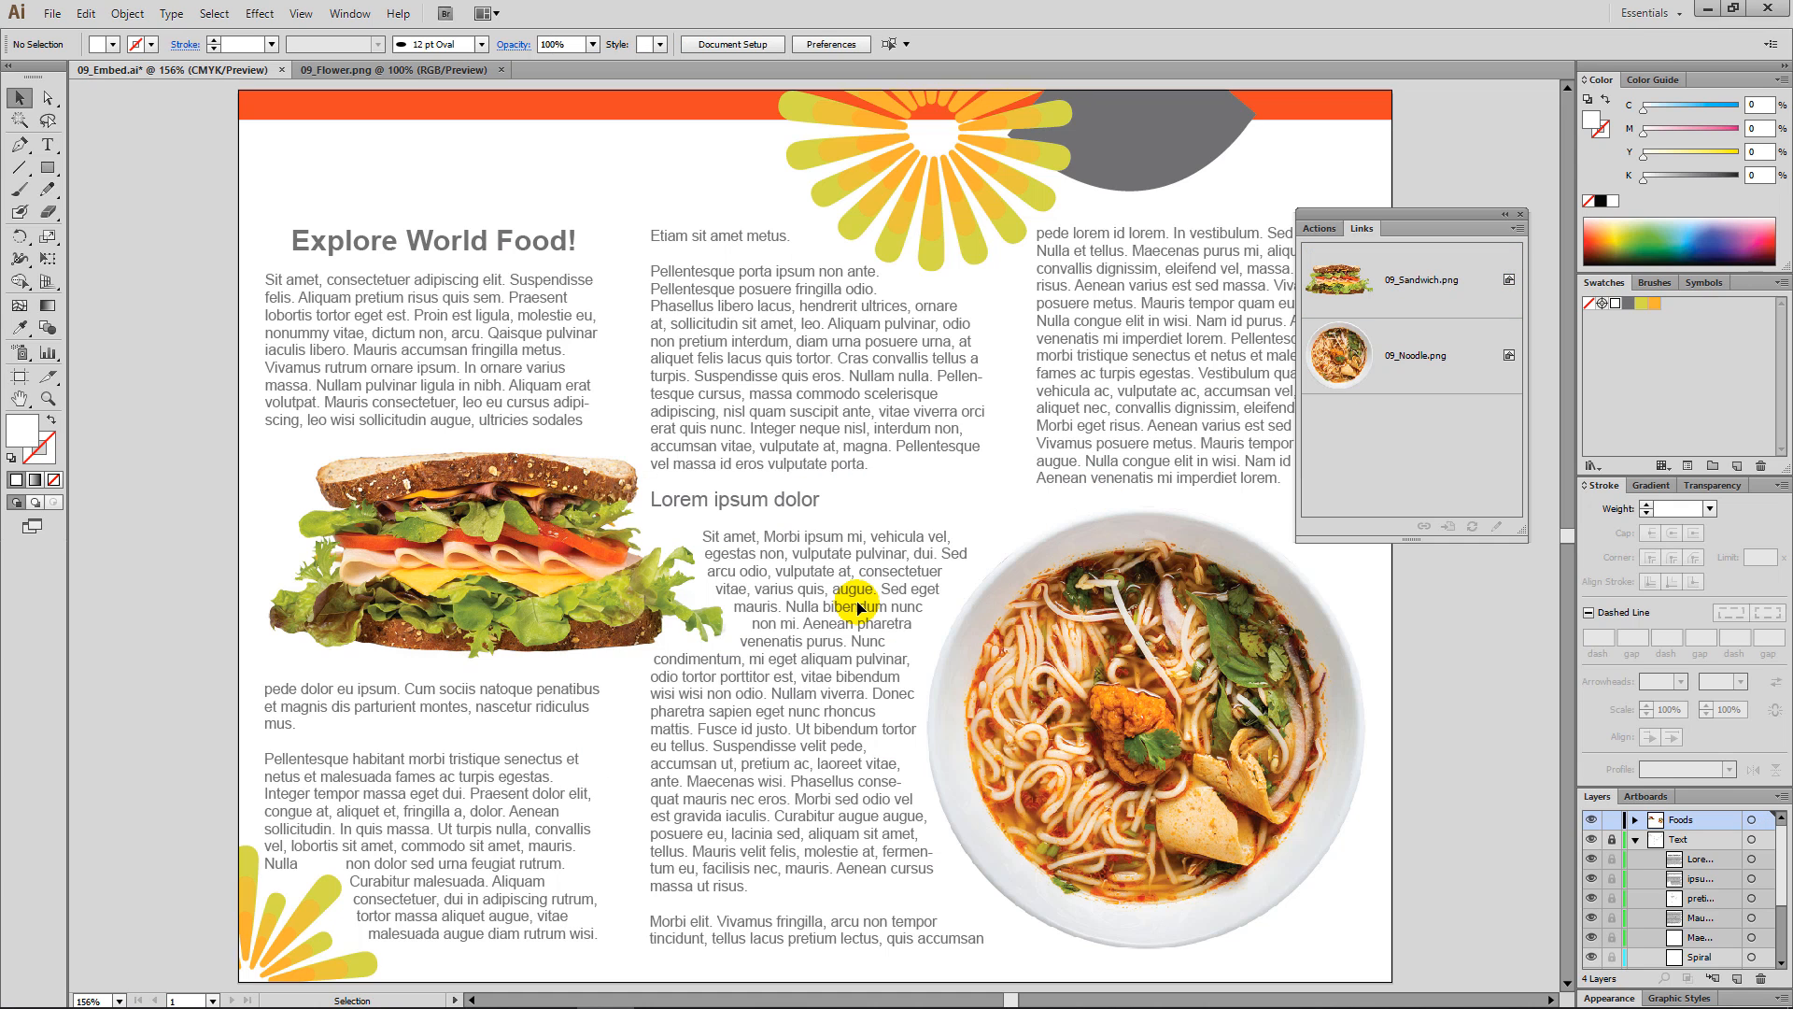